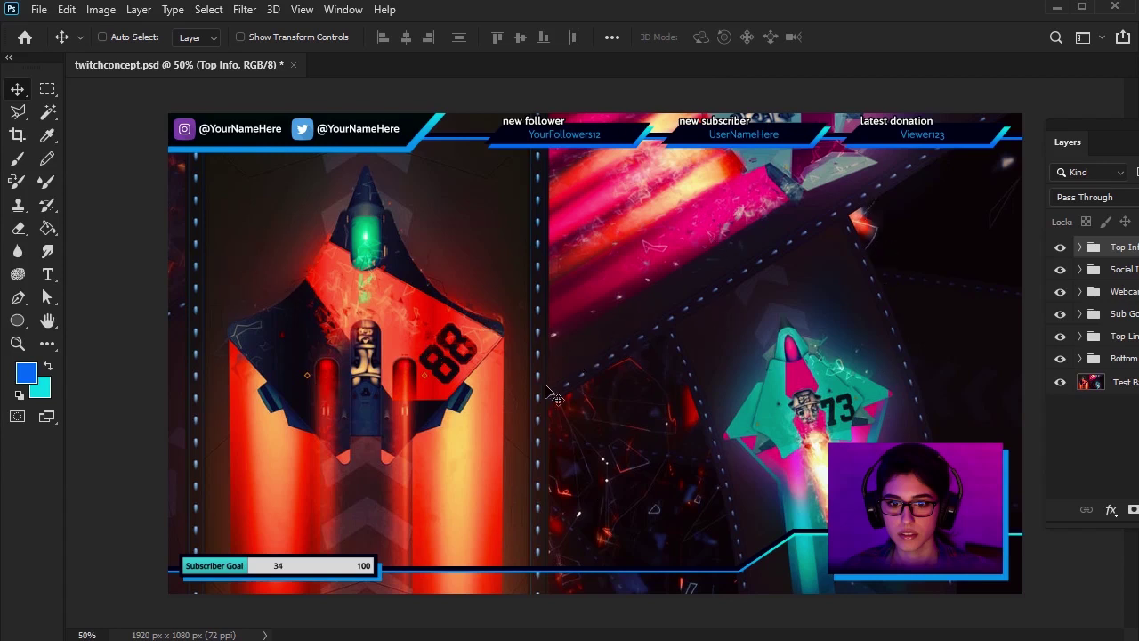
- Check the image size dimensions and close the dialog without resizing
key(ctrl+alt+i)
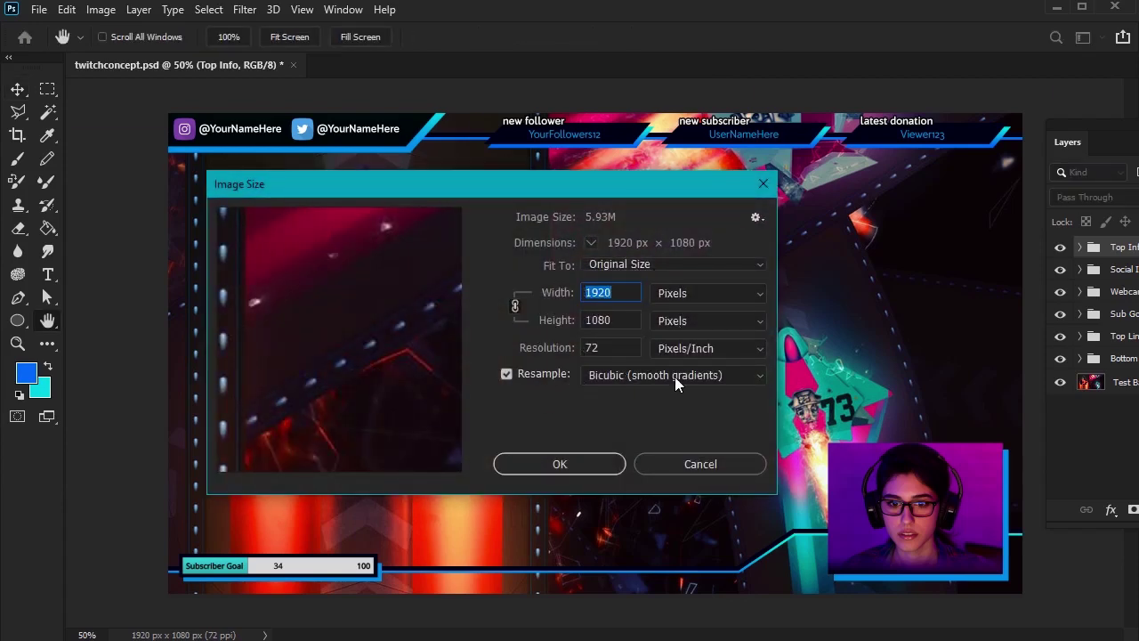
click(701, 464)
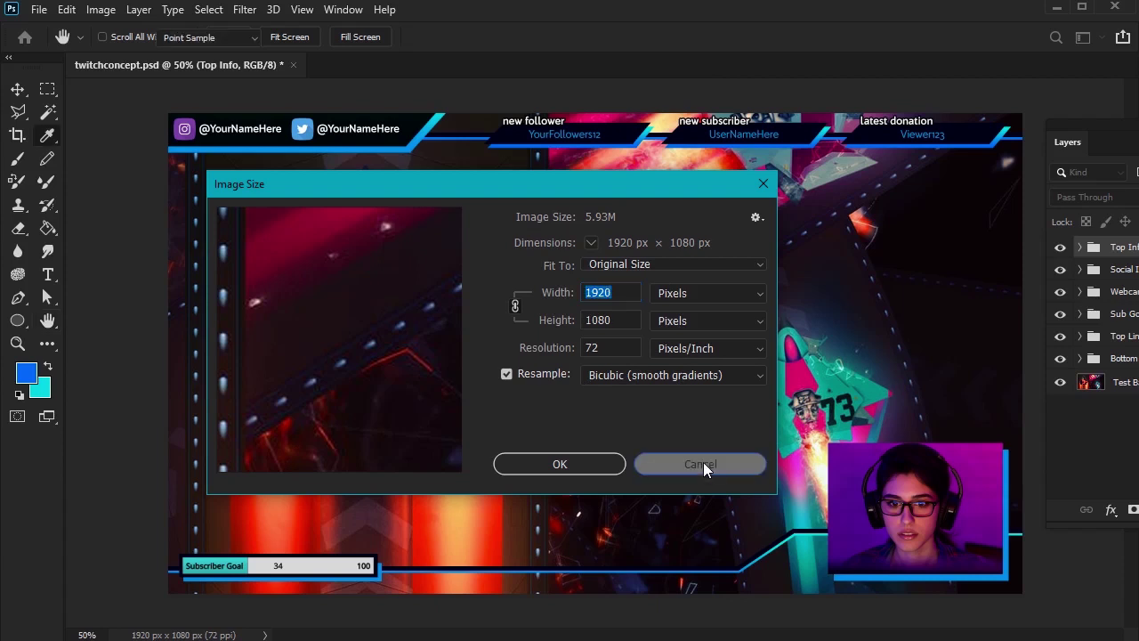
click(702, 464)
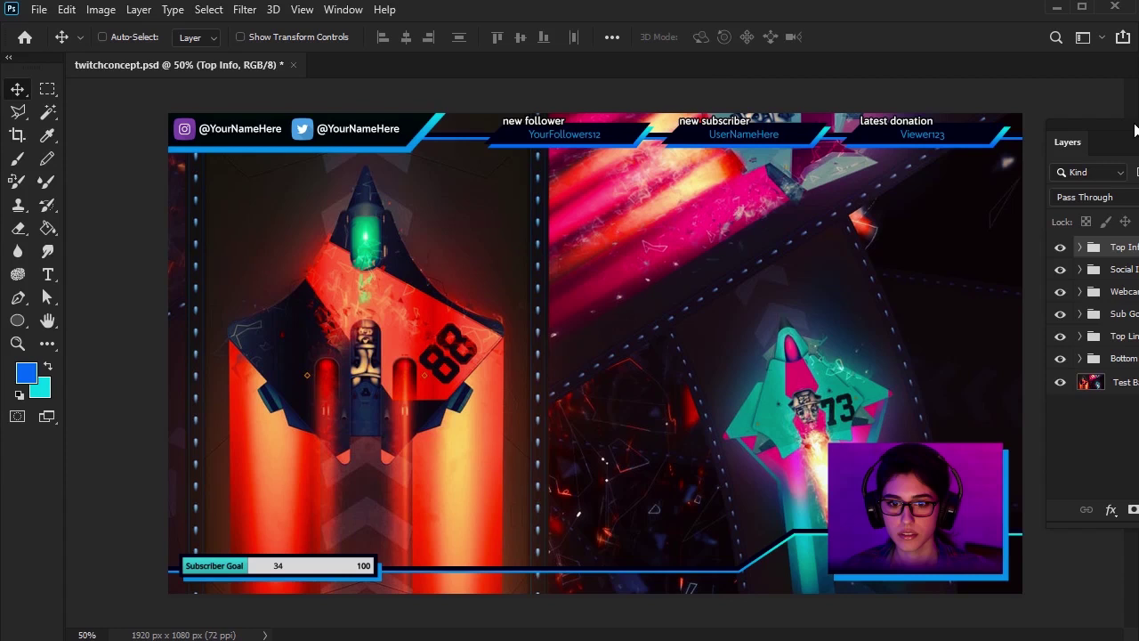
- Float the Layers panel, hide all layers, and turn the Top Info group back on
drag(1134, 131, 557, 183)
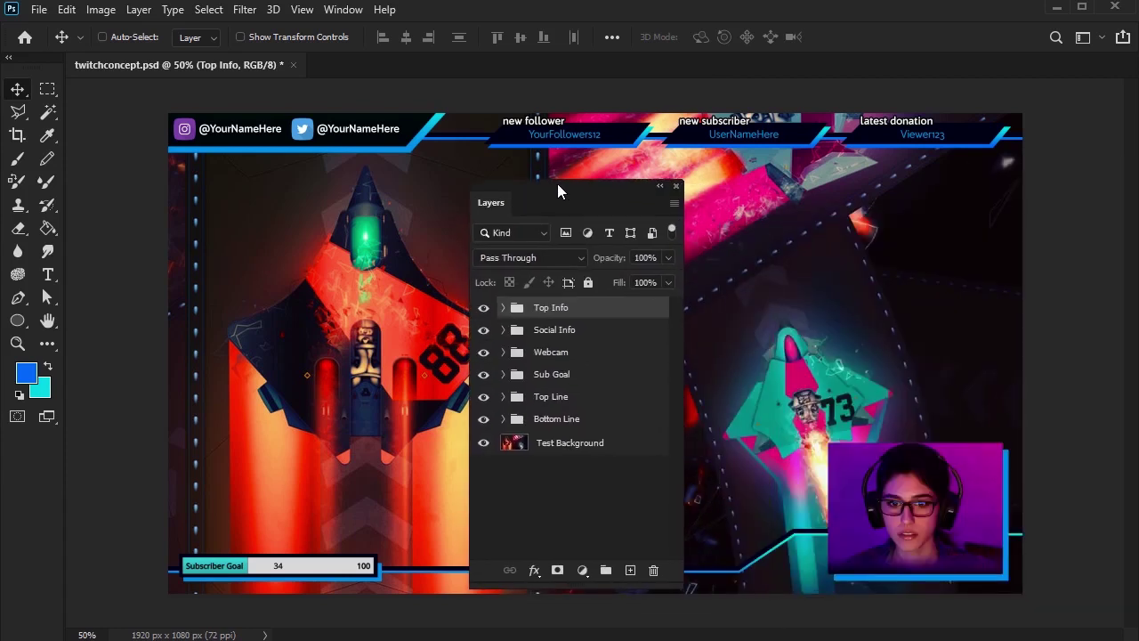
drag(485, 316, 481, 452)
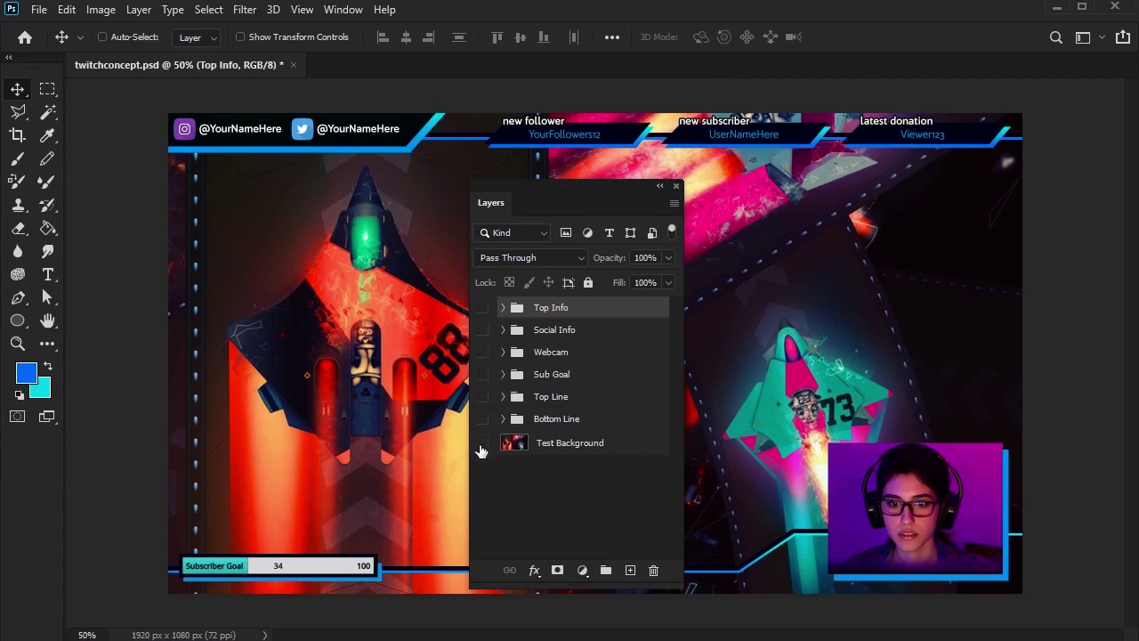
click(483, 309)
drag(582, 186, 938, 157)
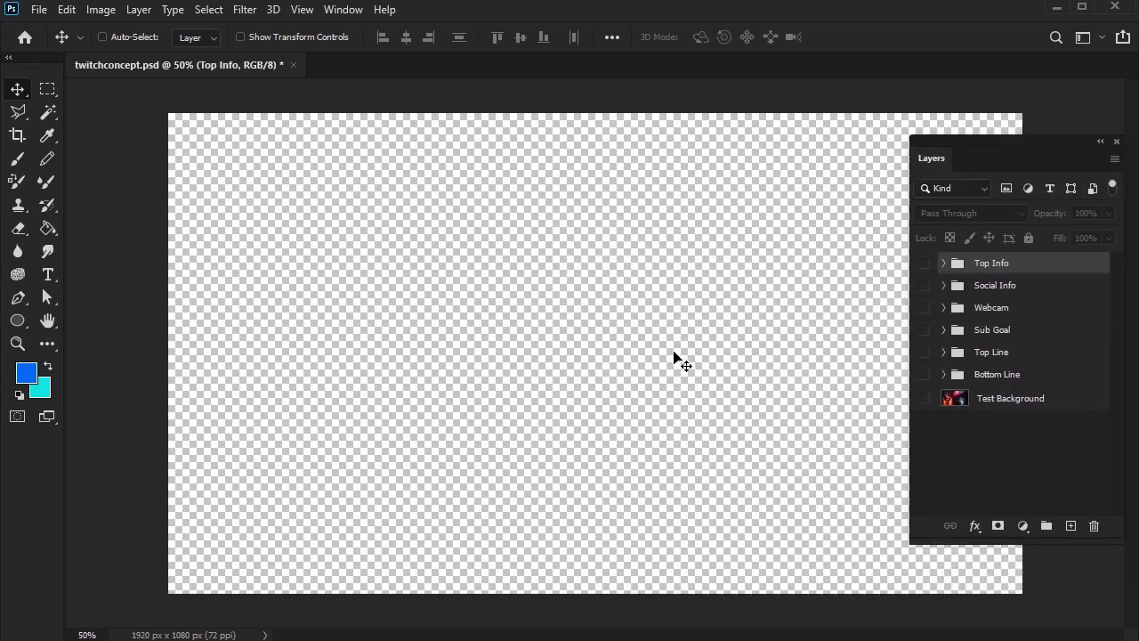
click(924, 263)
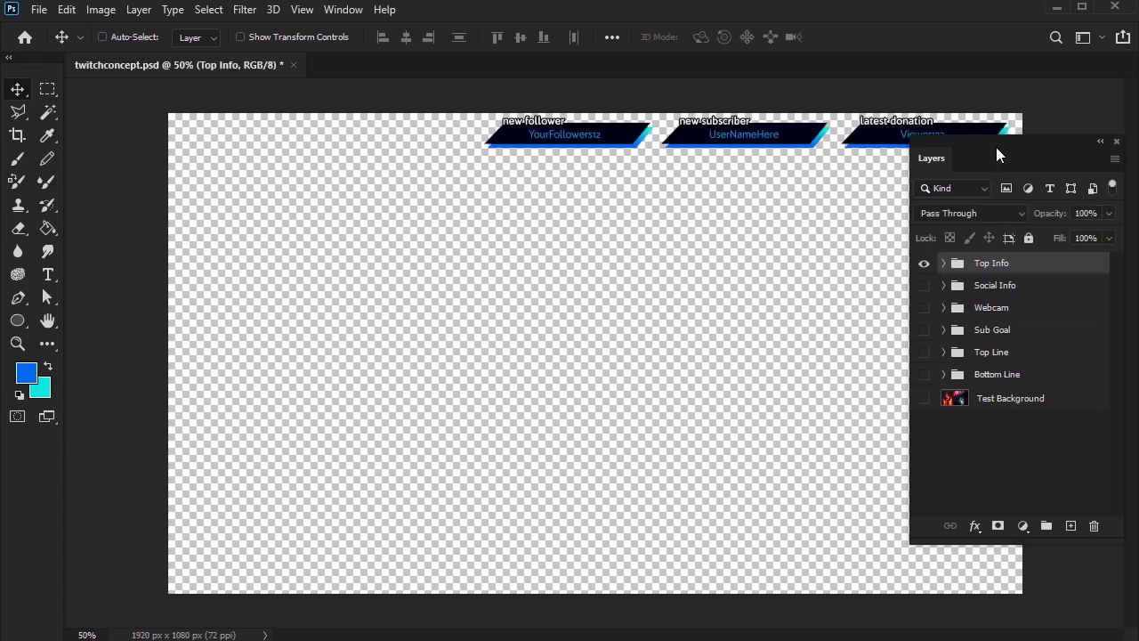
- Zoom to 100% on the top banners, expand Top Info, and add a new layer inside it
drag(995, 153, 997, 314)
key(ctrl+1)
key(h)
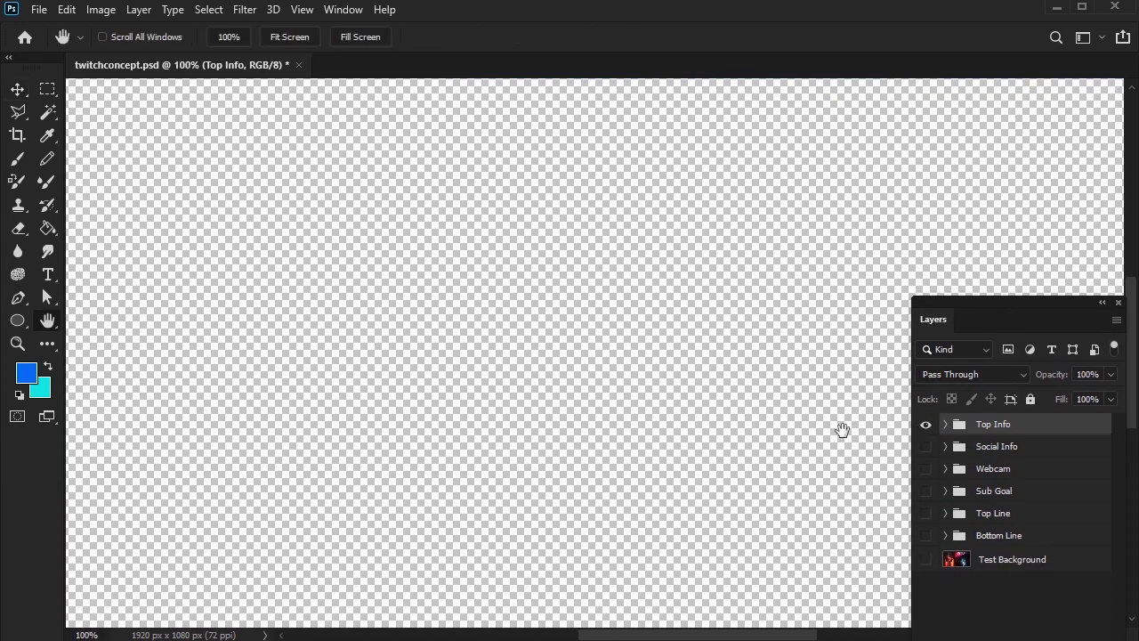
drag(843, 431, 383, 485)
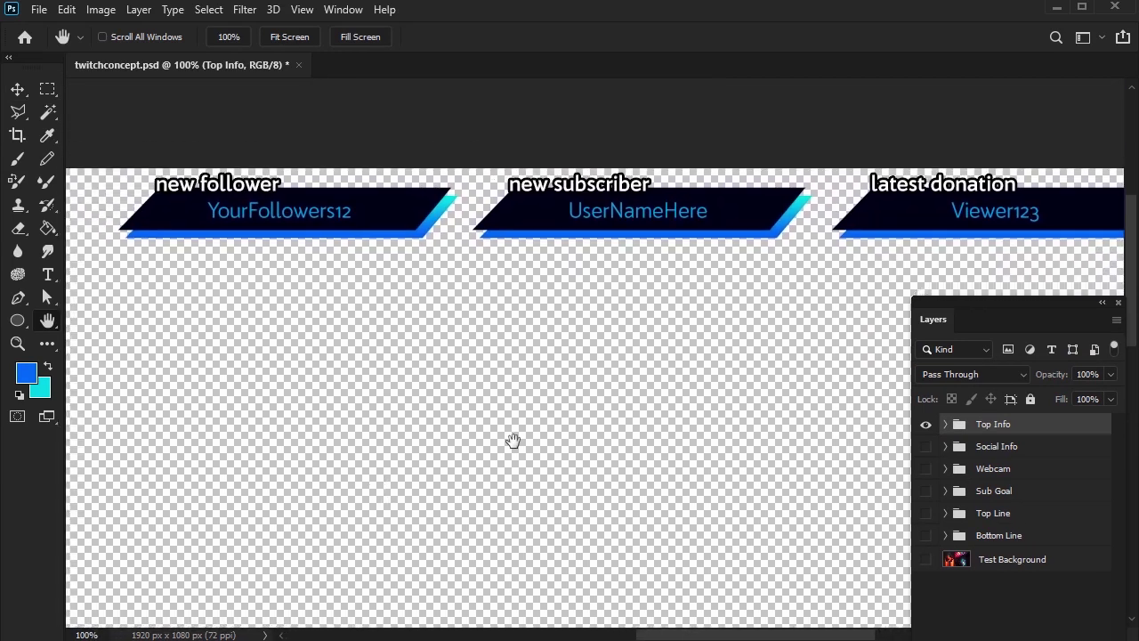
click(945, 425)
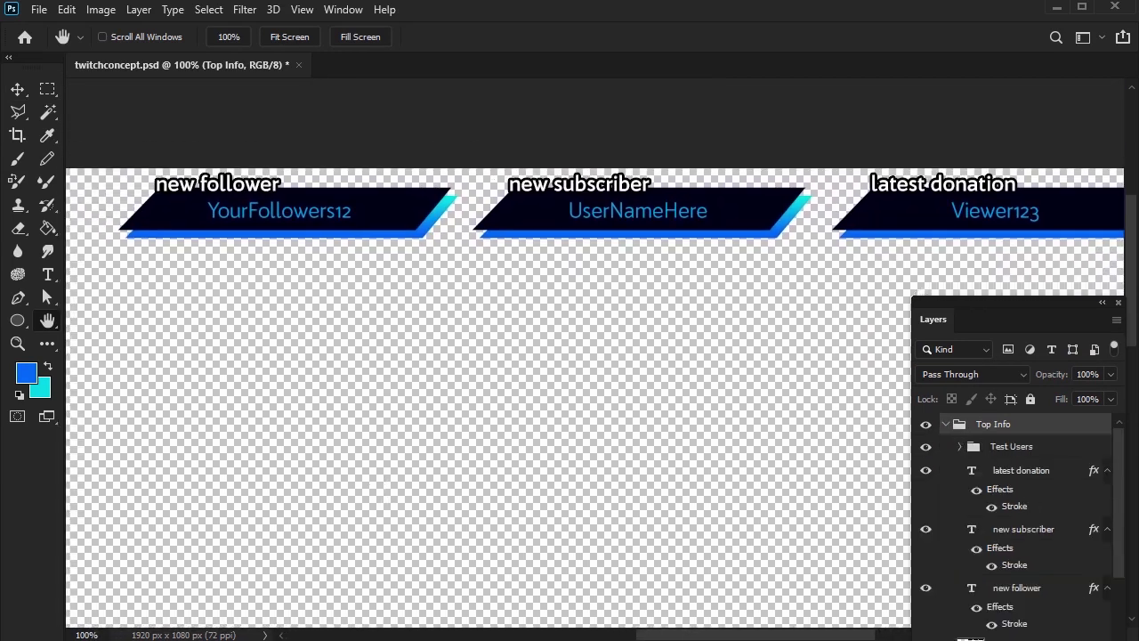
key(ctrl+shift+alt+n)
drag(1026, 305, 930, 265)
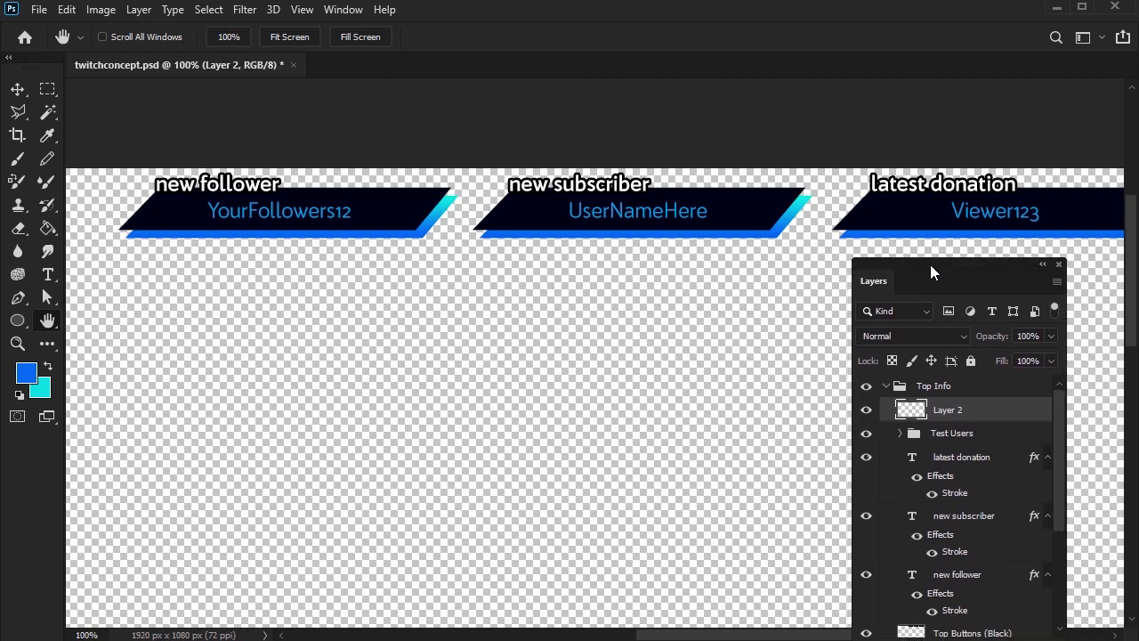
- Draw a slanted parallelogram selection below the banners with the Polygonal Lasso
click(18, 112)
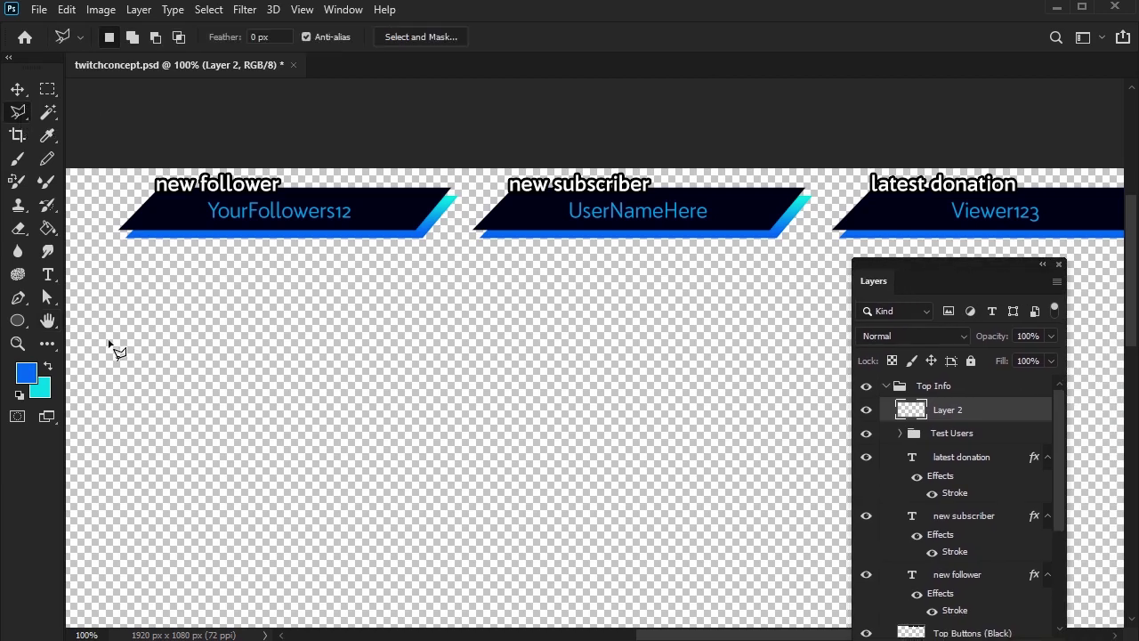
click(108, 333)
click(145, 295)
click(372, 291)
click(321, 335)
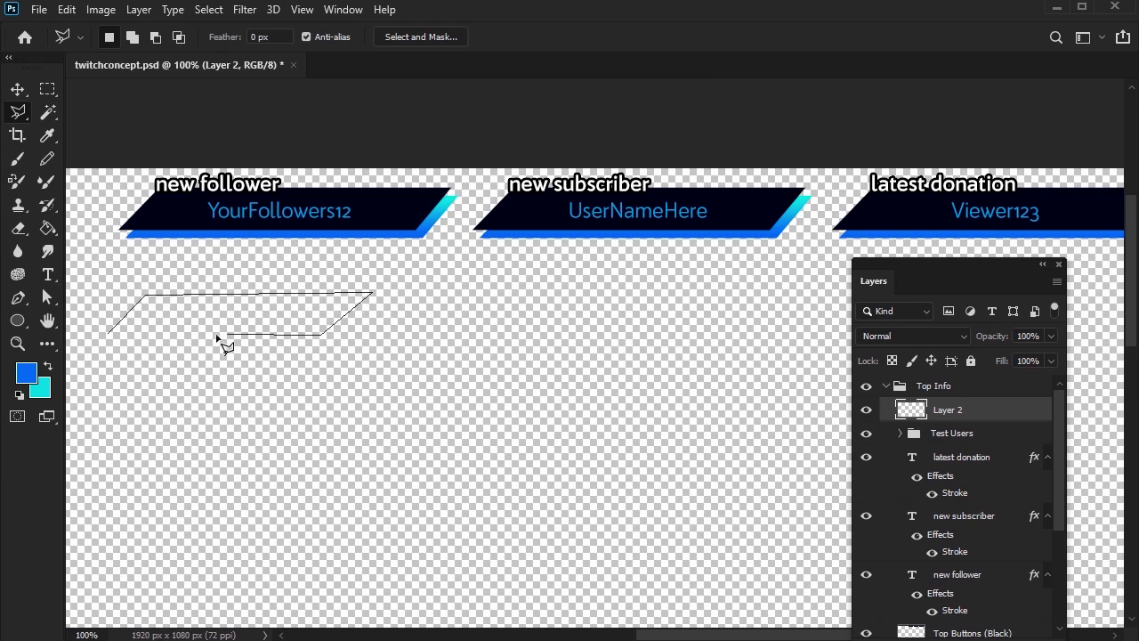
click(122, 338)
- Set the foreground to black, fill the parallelogram with the Paint Bucket, and deselect
click(25, 372)
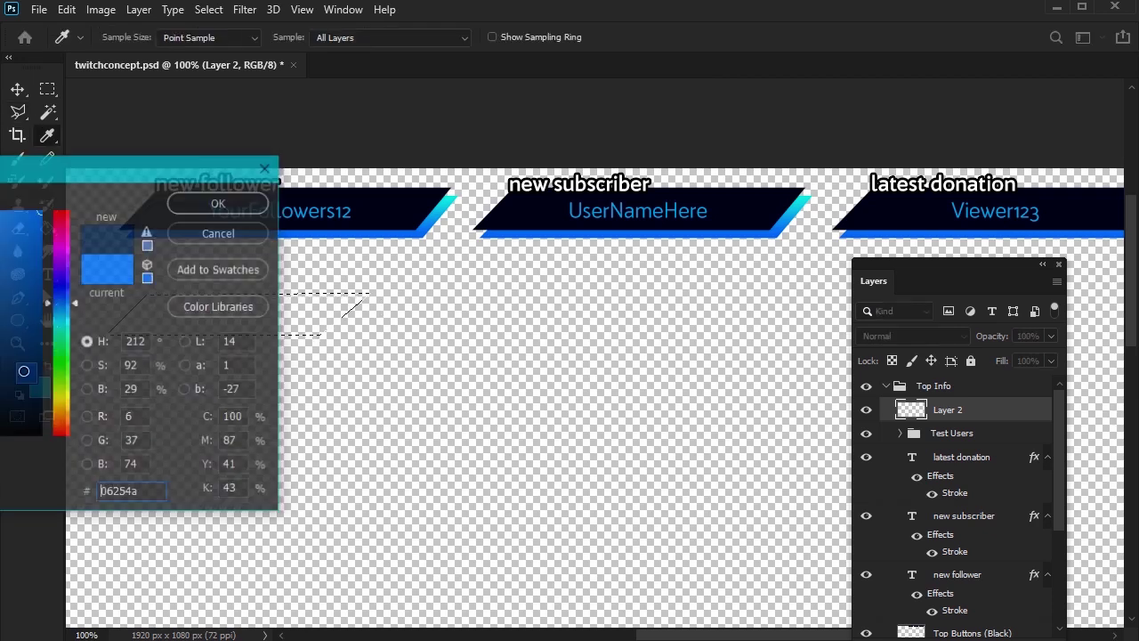
click(41, 435)
click(230, 208)
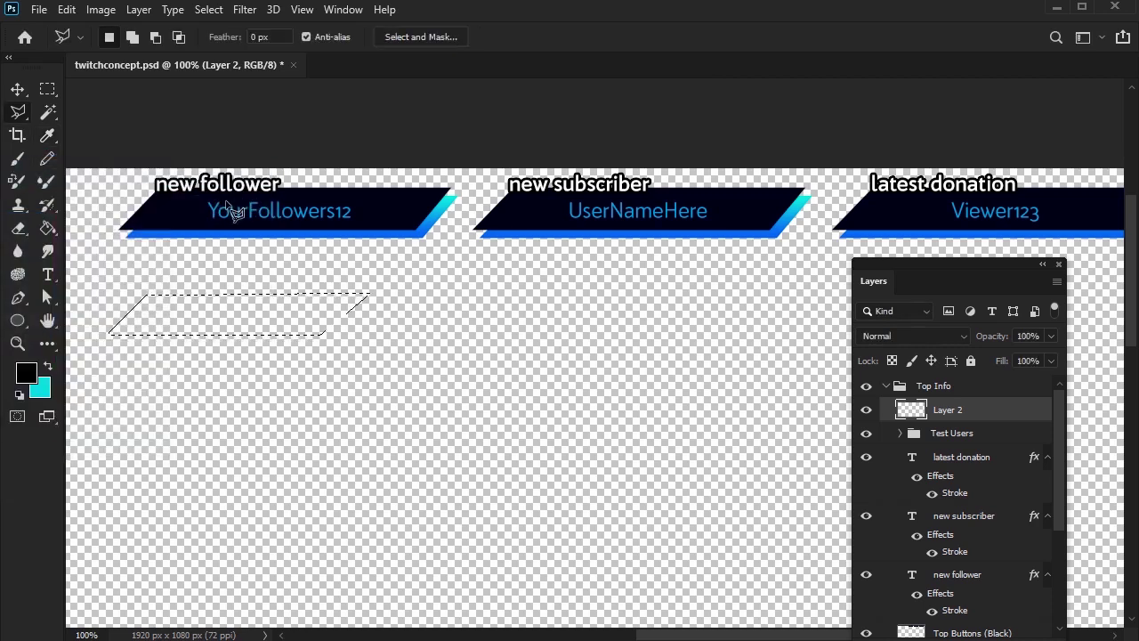
key(g)
click(289, 322)
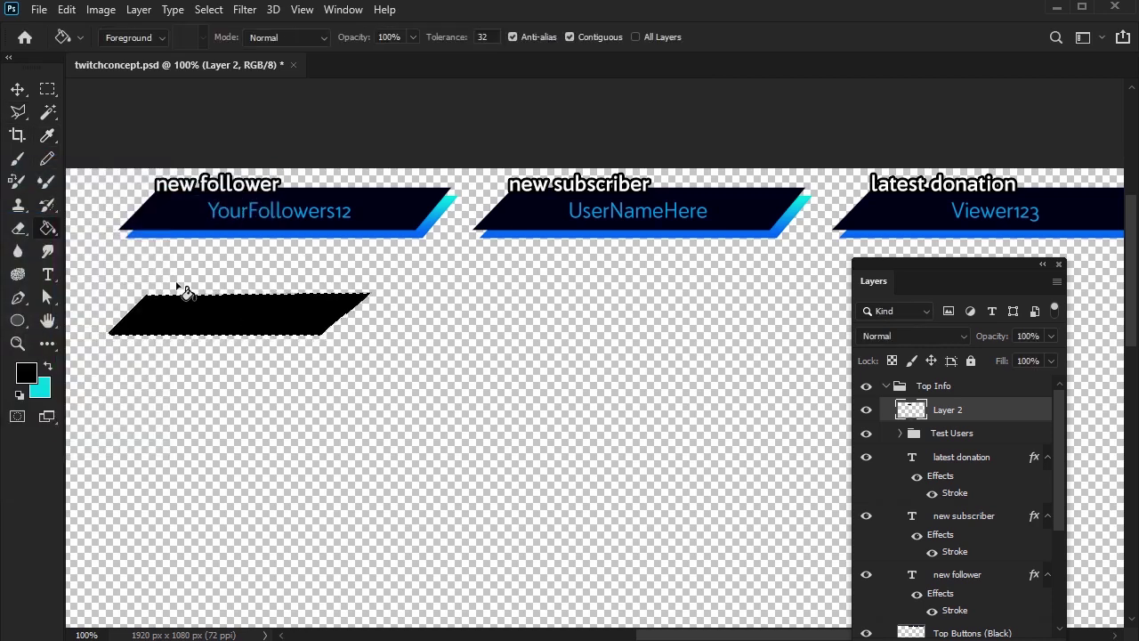
click(48, 88)
key(ctrl+d)
drag(947, 283, 840, 177)
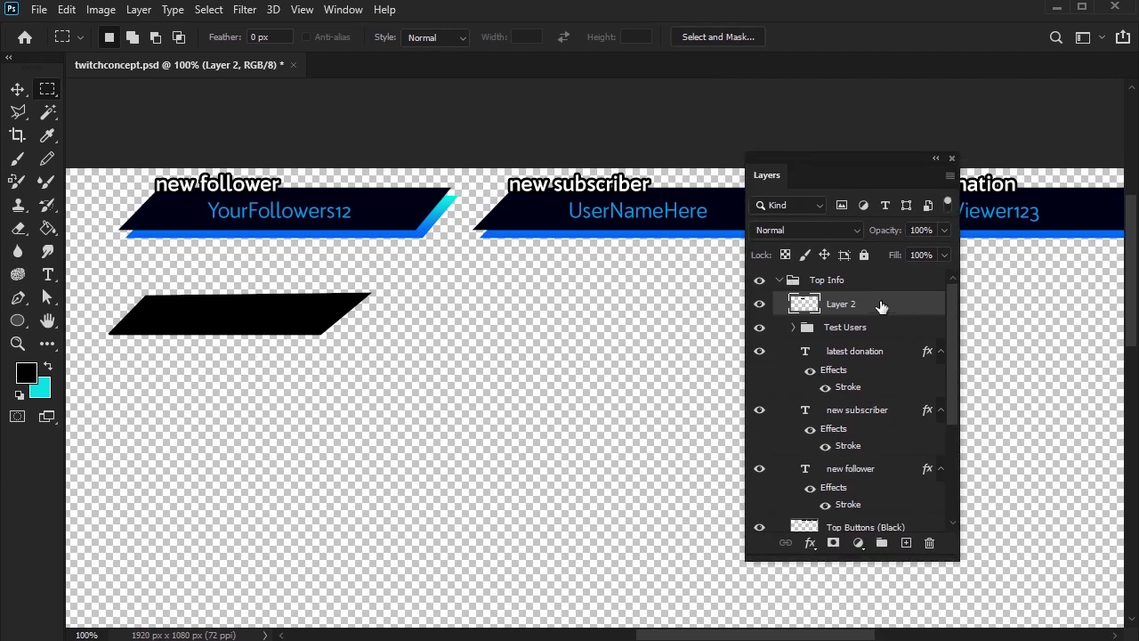
drag(881, 307, 906, 542)
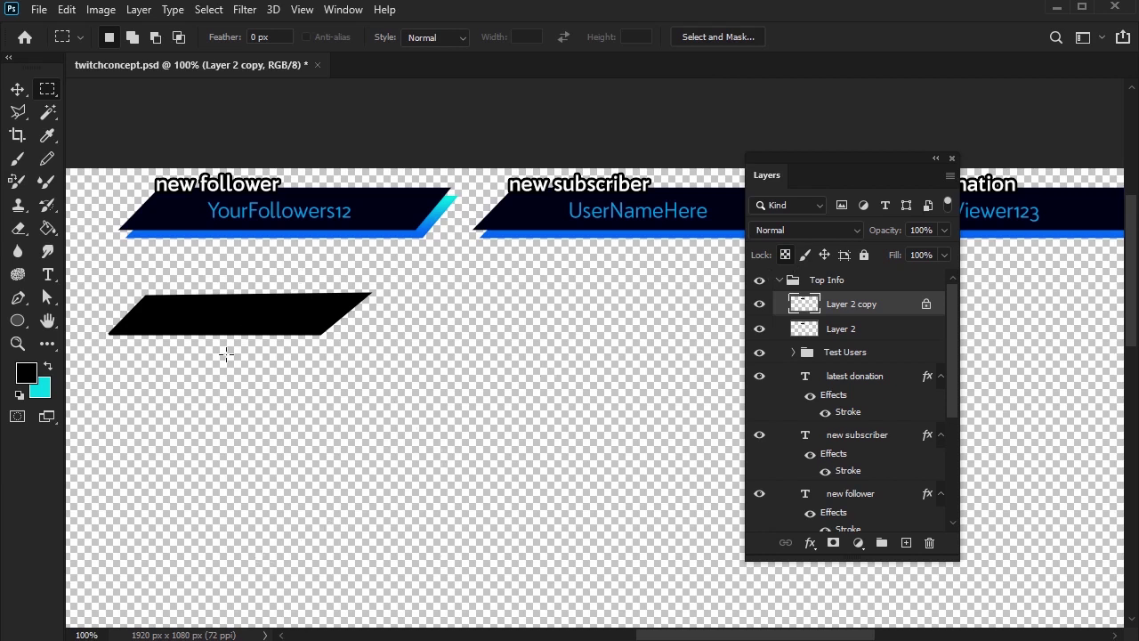
click(26, 372)
drag(40, 298, 66, 184)
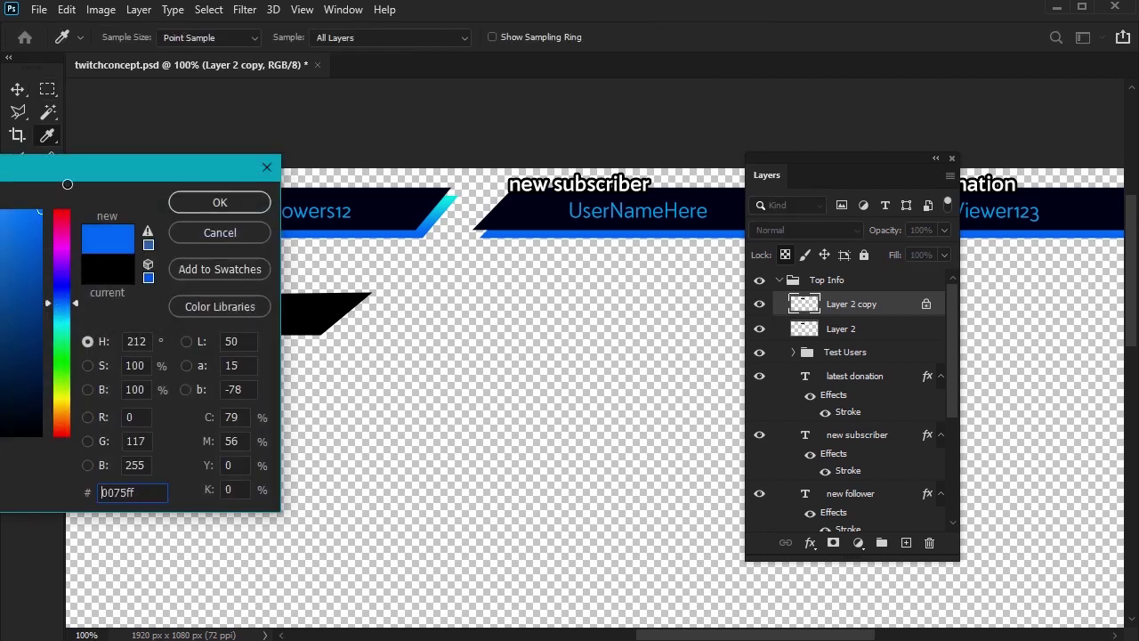
click(250, 208)
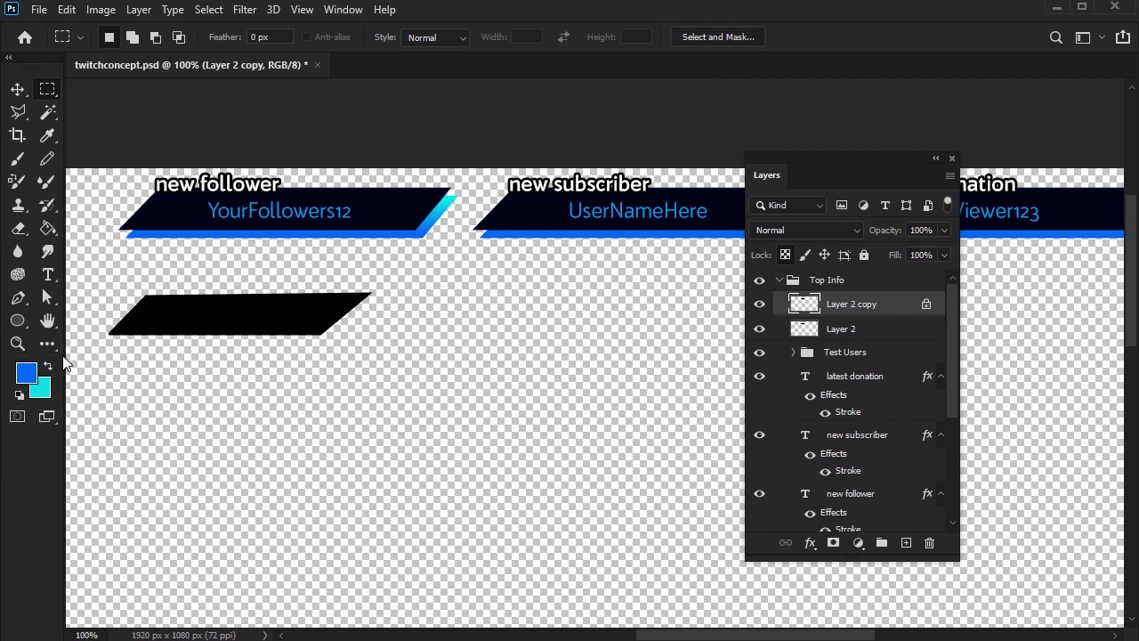
click(49, 230)
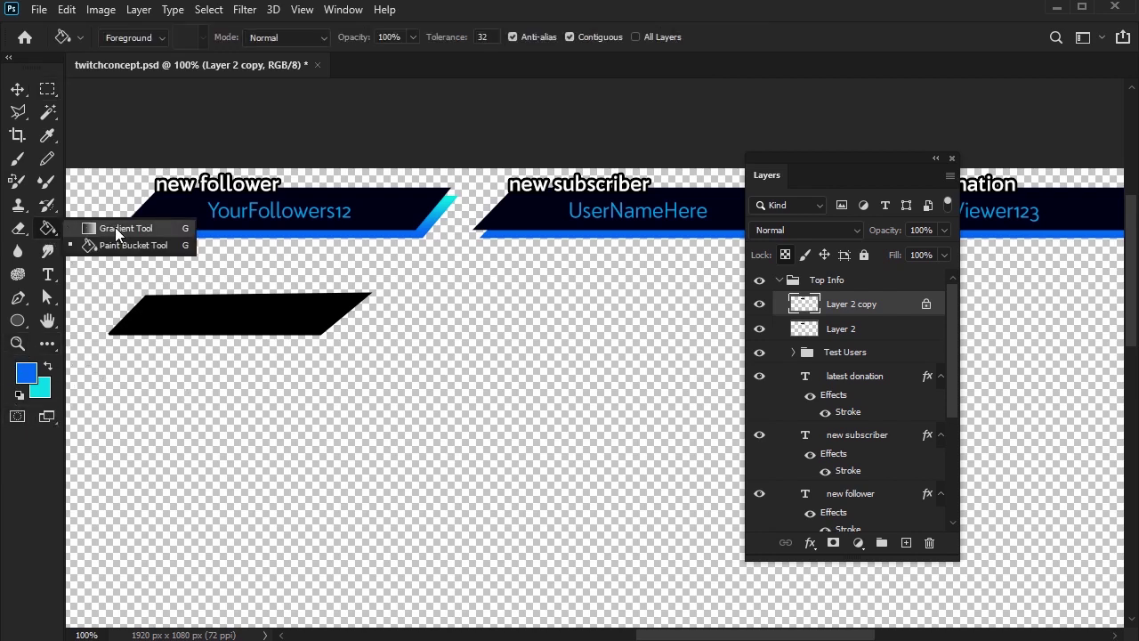
click(115, 233)
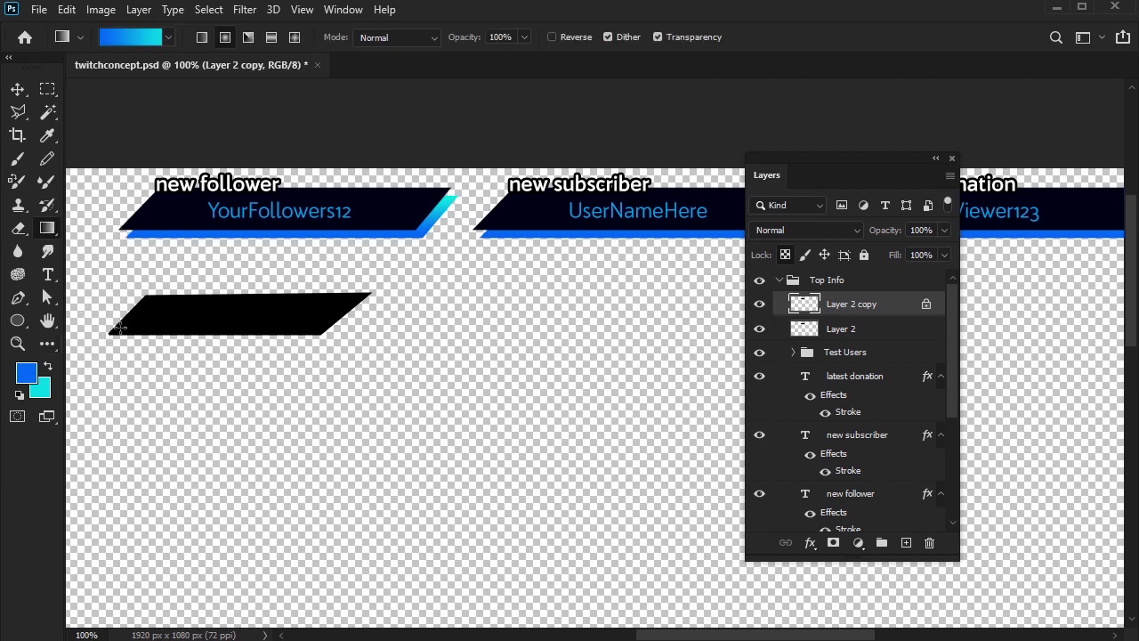
drag(115, 327, 361, 299)
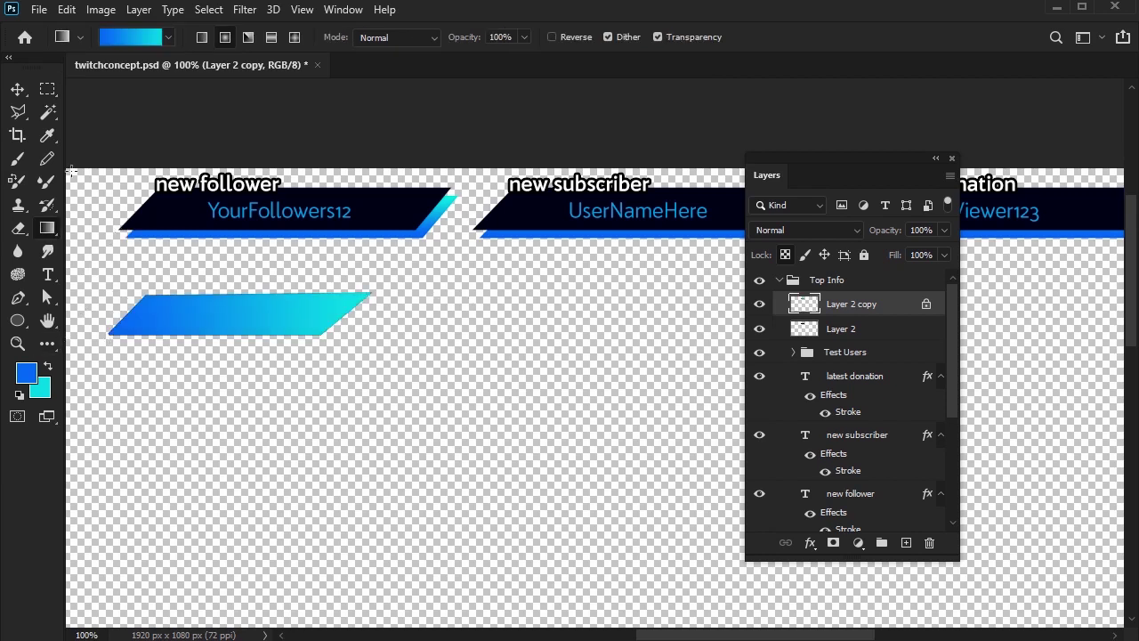
click(25, 91)
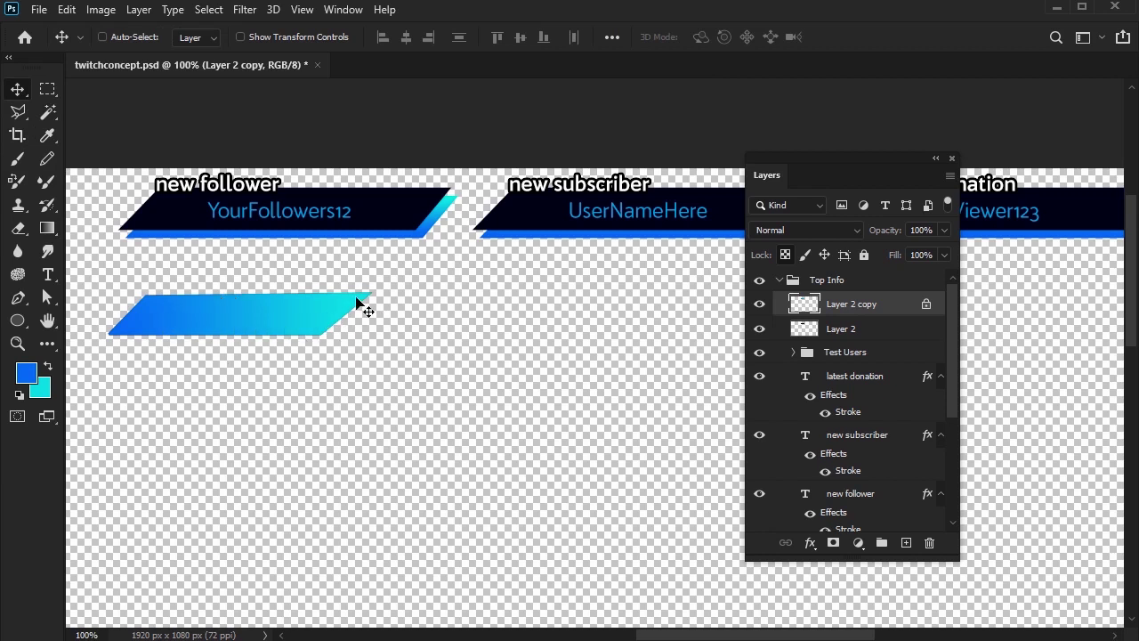
drag(870, 309, 872, 339)
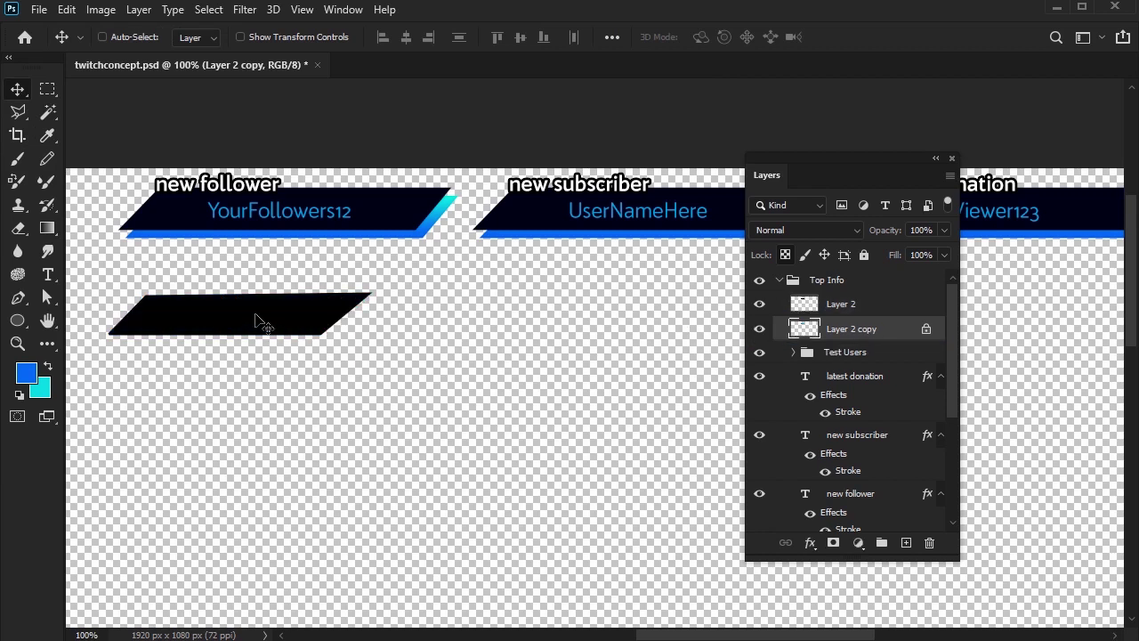
drag(257, 321, 258, 314)
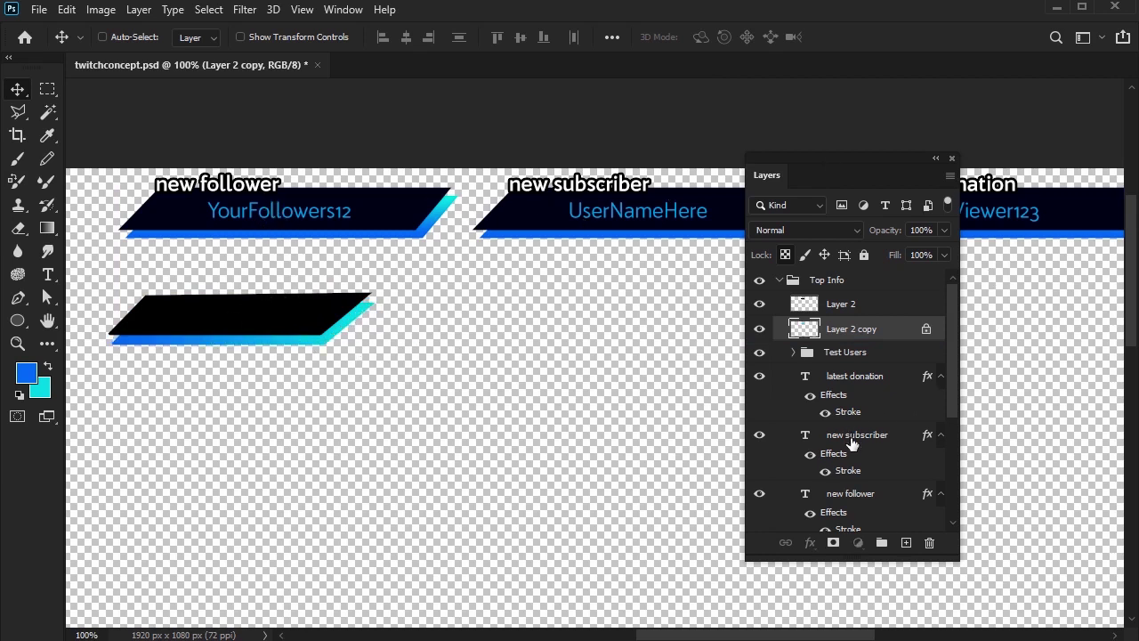
click(852, 440)
click(852, 489)
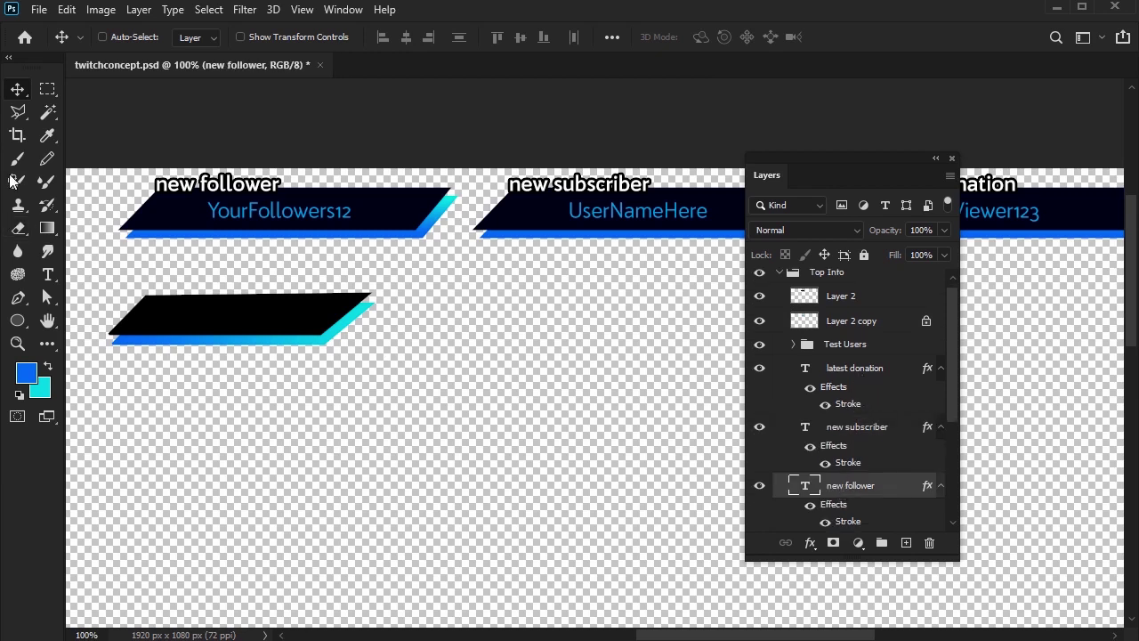
click(46, 278)
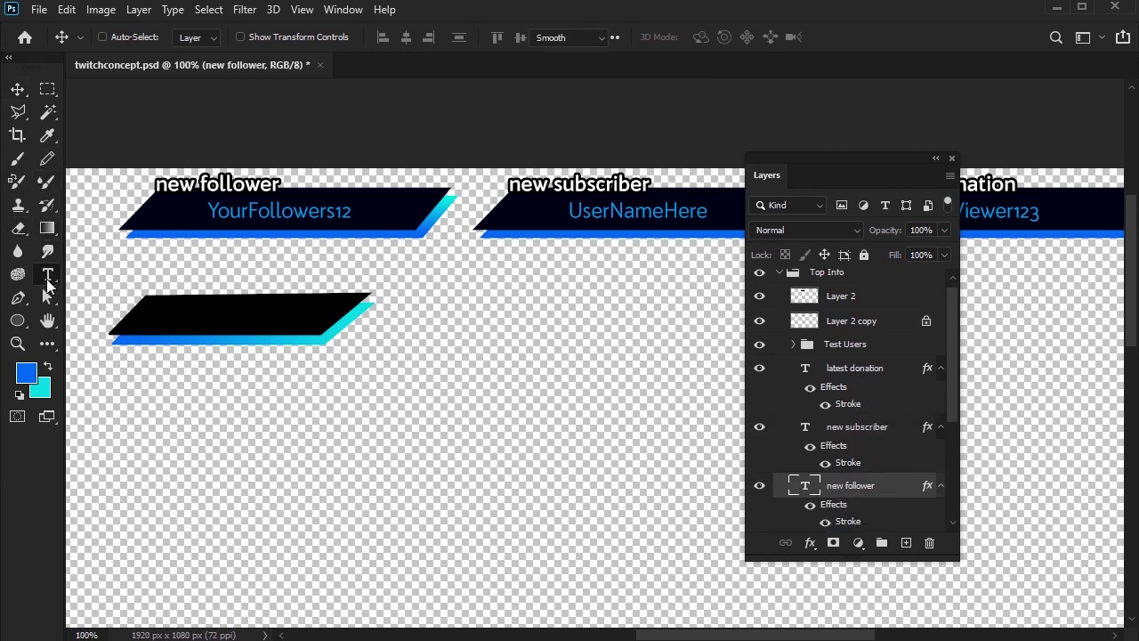
click(283, 181)
drag(923, 497, 929, 542)
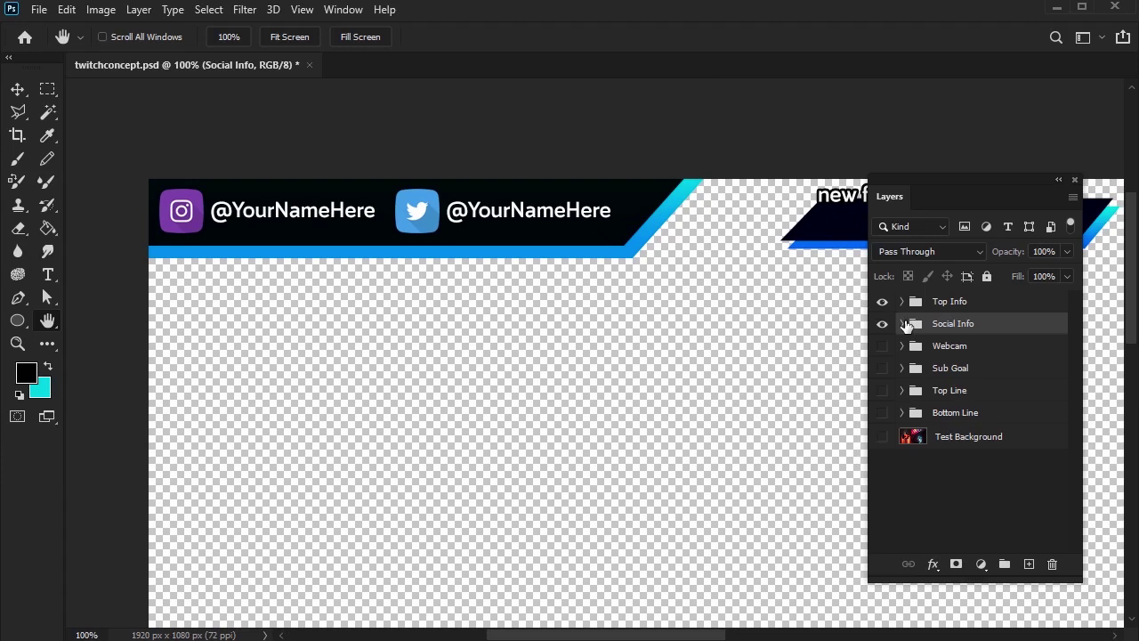
- Expand Social Info and compare the black angled bar with its gradient copy, then hide both
click(902, 324)
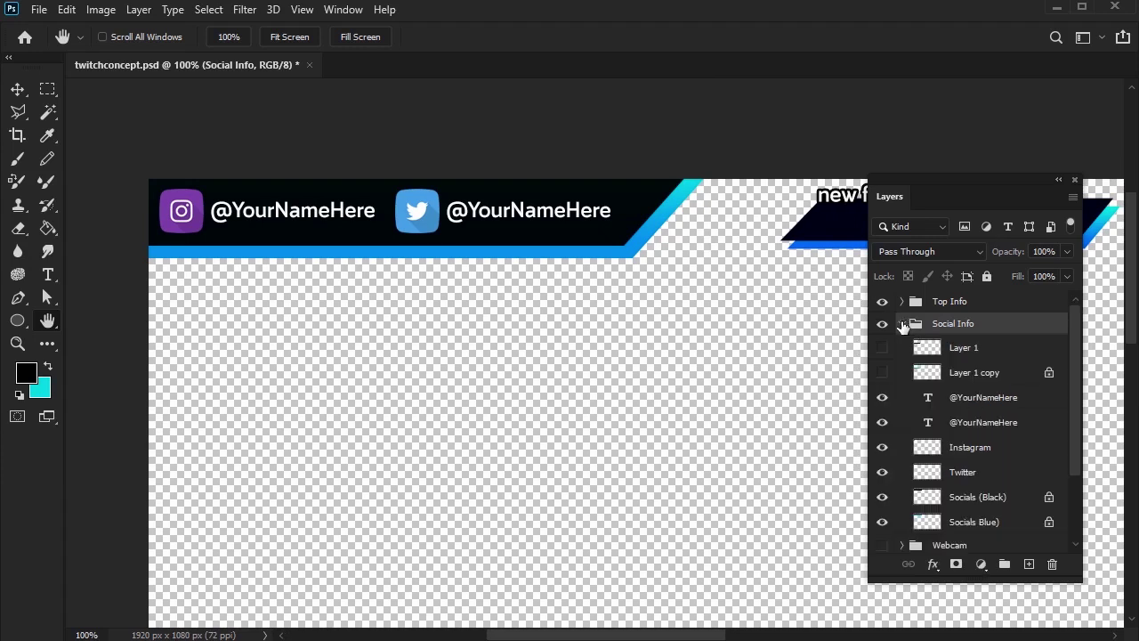
click(882, 348)
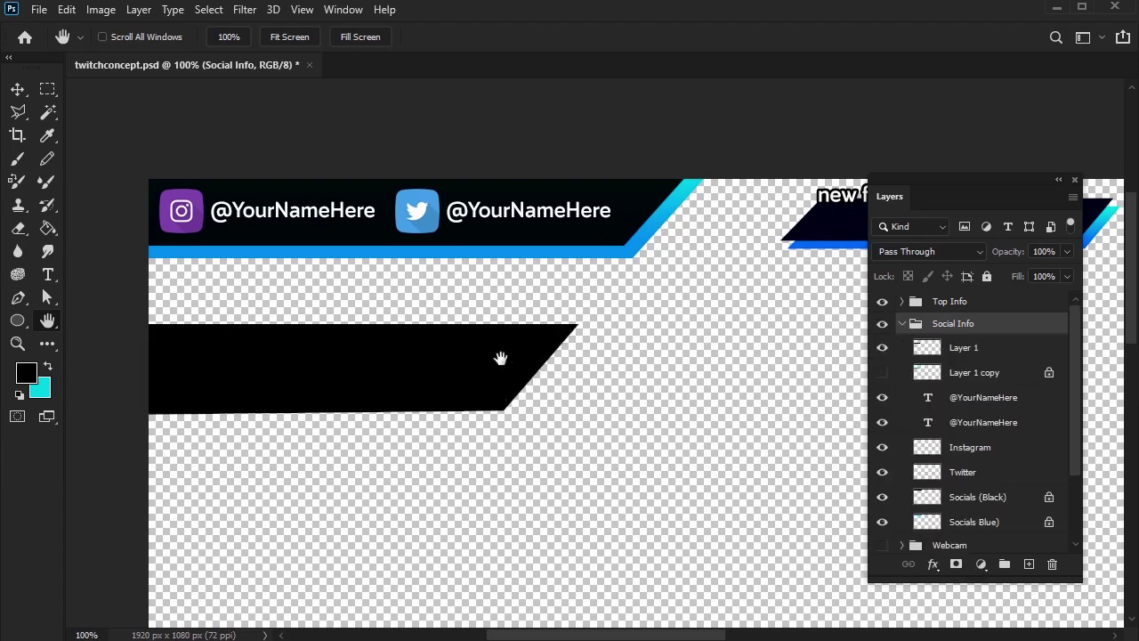
click(884, 374)
click(1001, 375)
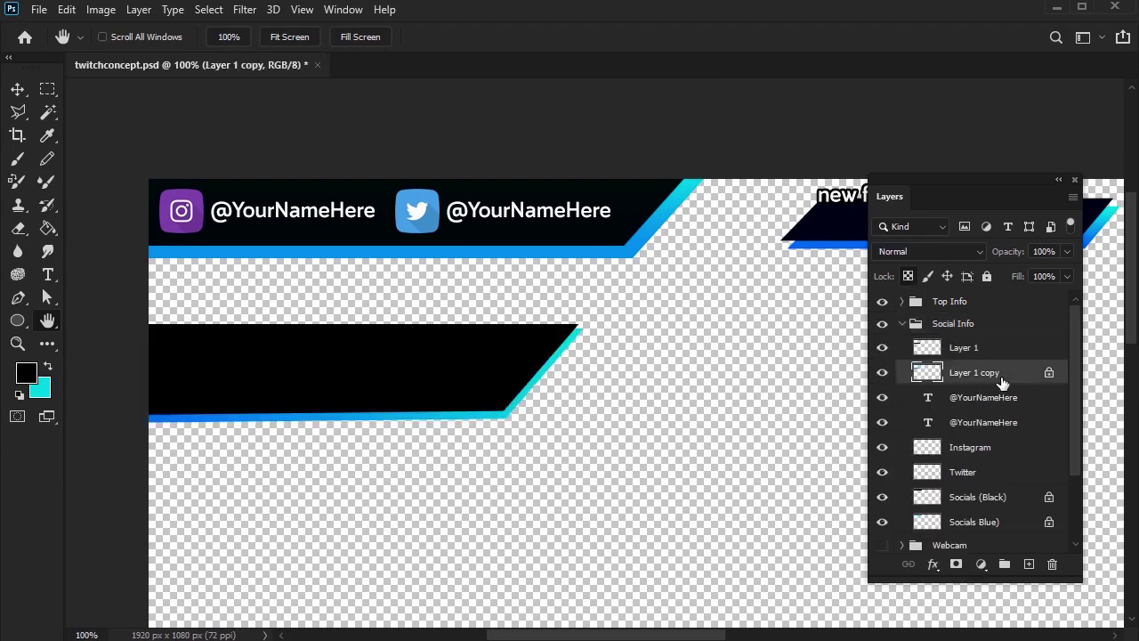
click(883, 348)
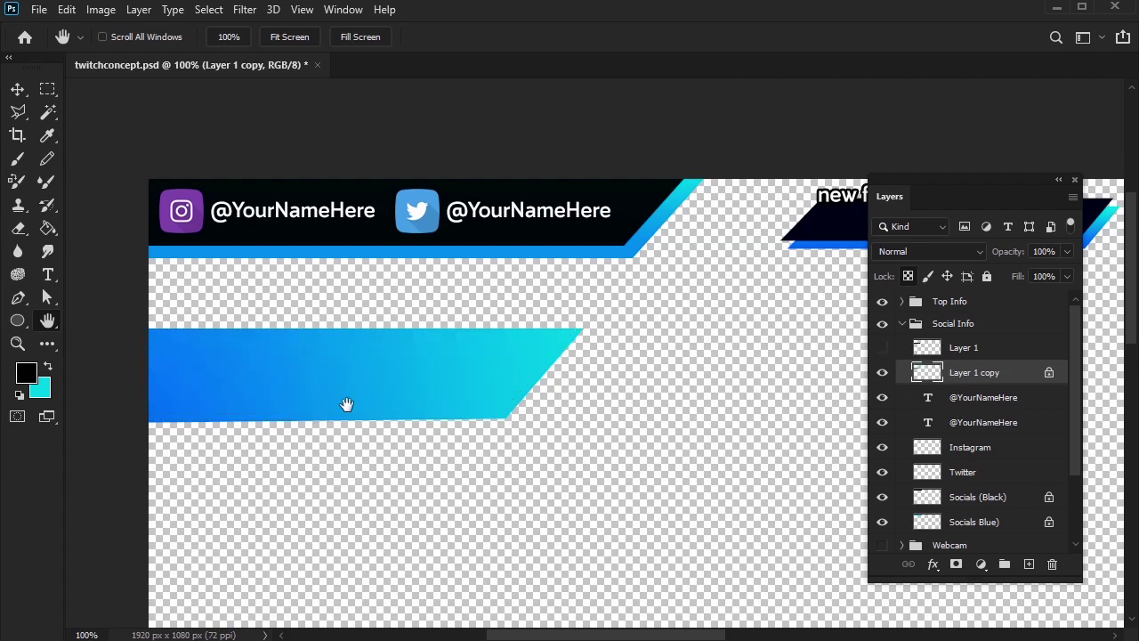
click(882, 348)
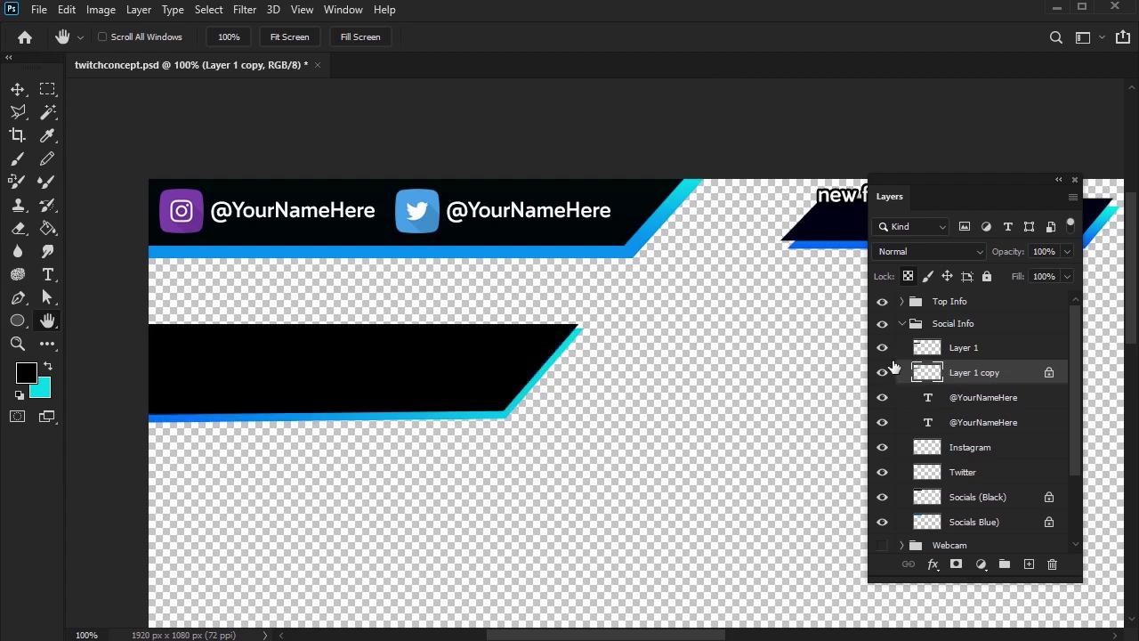
drag(883, 349, 884, 378)
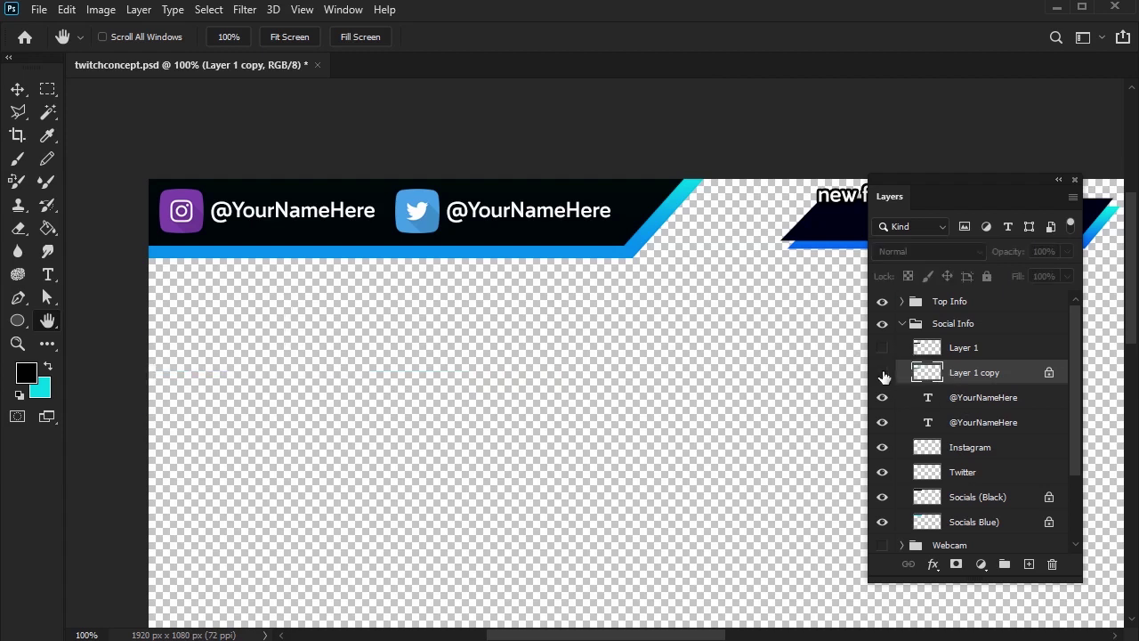
- Toggle the Twitter and Instagram icons and the Socials (Black) banner, keeping all visible
click(882, 473)
click(882, 471)
click(881, 447)
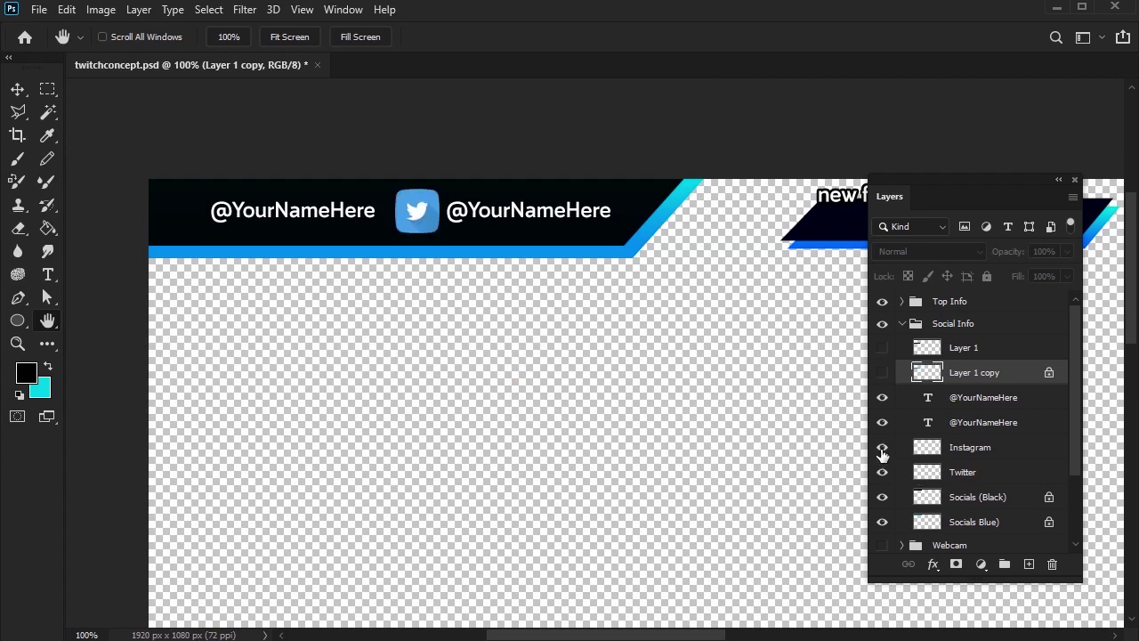
click(979, 452)
click(984, 472)
click(986, 452)
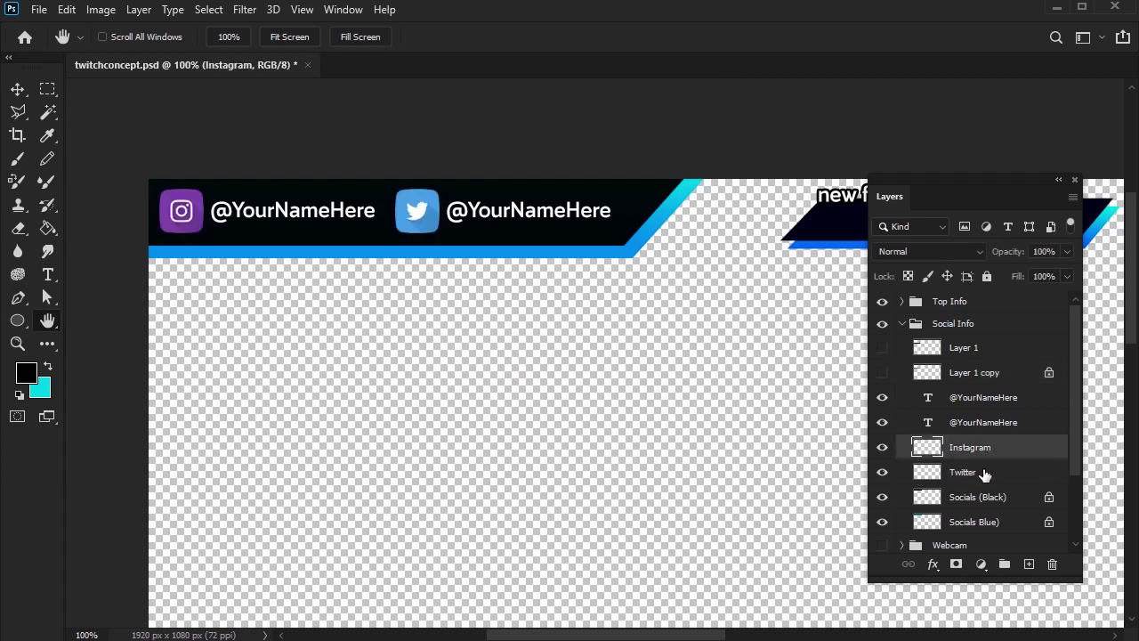
click(978, 498)
click(881, 499)
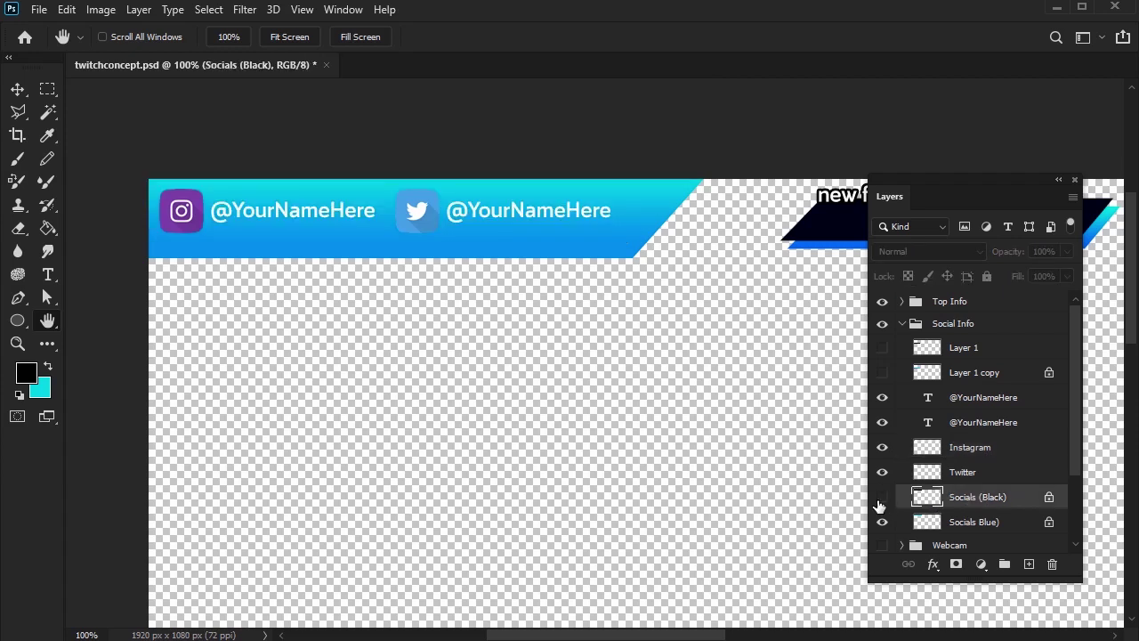
click(881, 498)
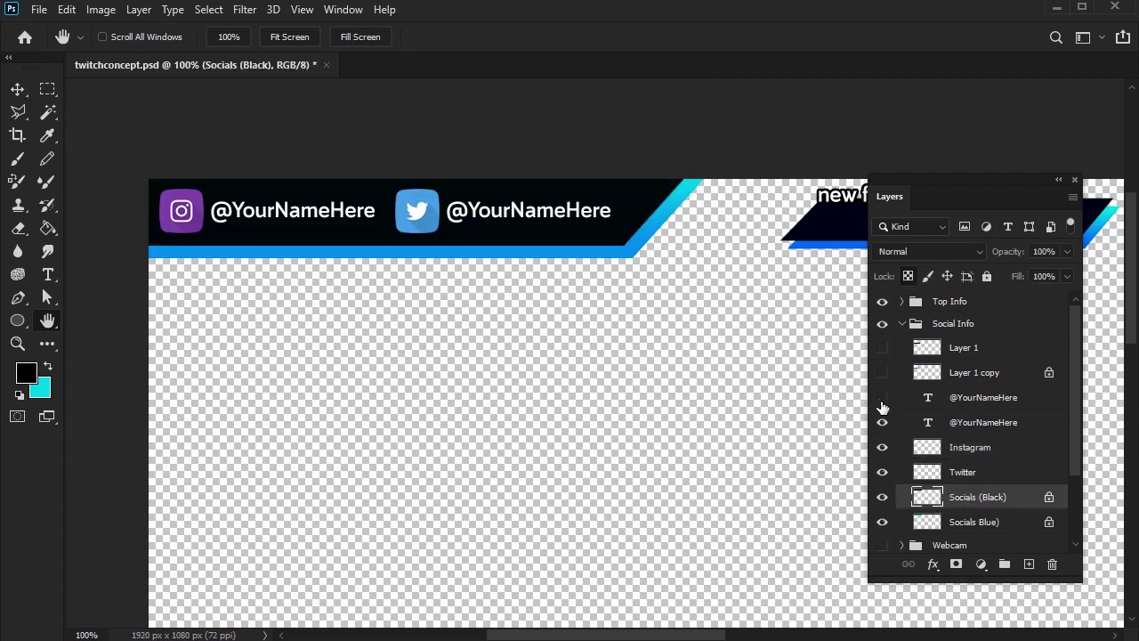
click(882, 397)
click(882, 397)
click(882, 423)
click(882, 423)
click(902, 323)
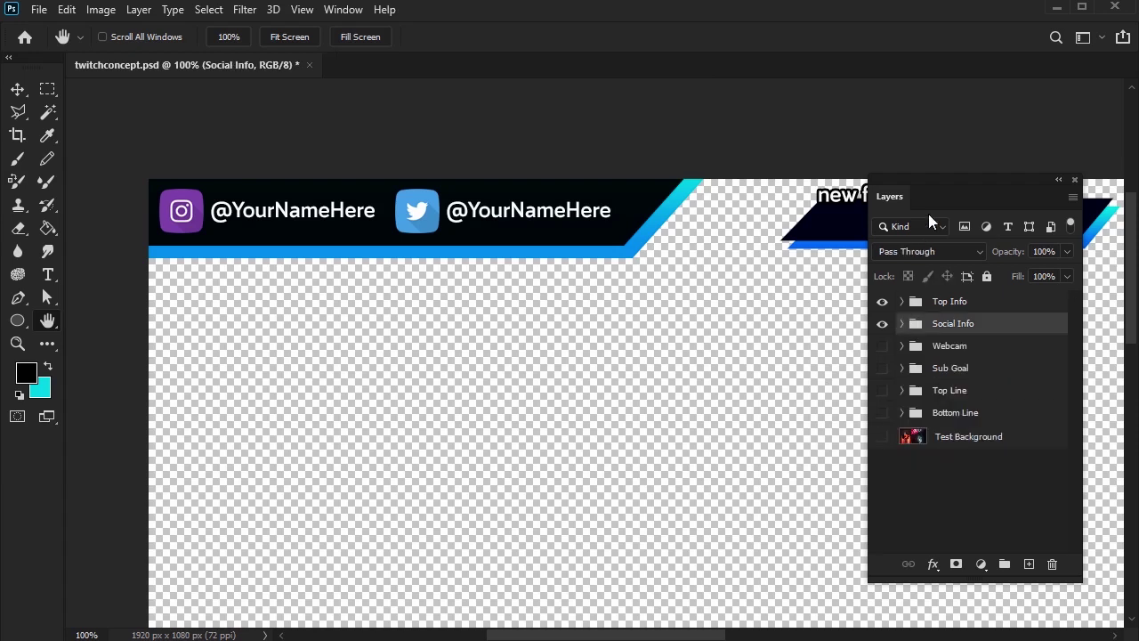
- Move the Layers panel aside, select the Top Info group, and zoom out to 50%
drag(937, 194, 713, 132)
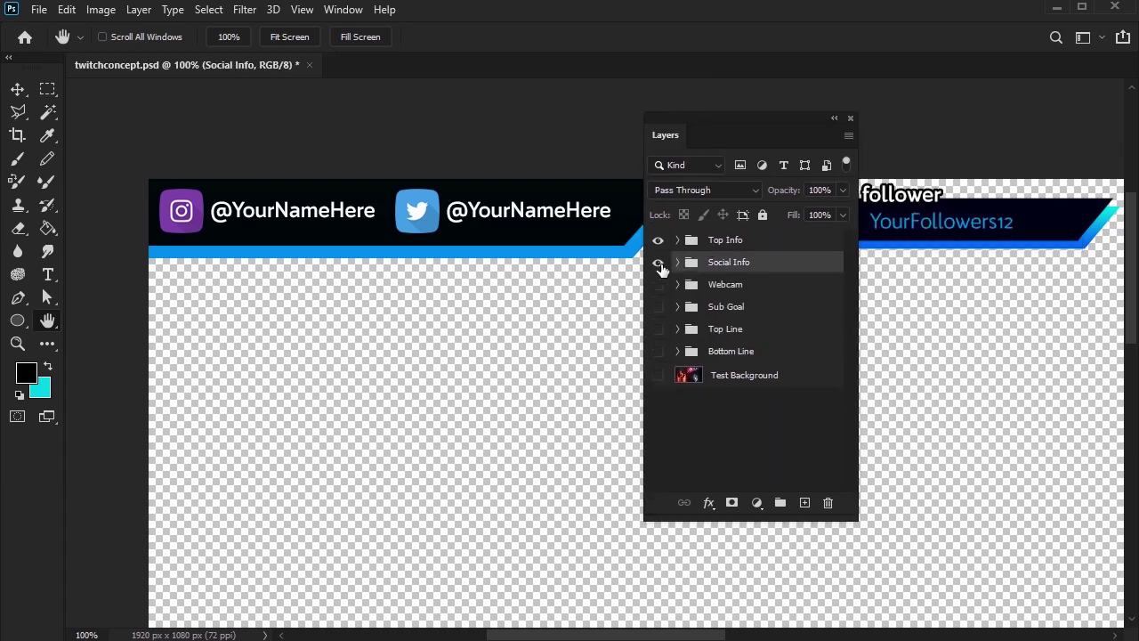
click(752, 286)
click(746, 308)
click(746, 331)
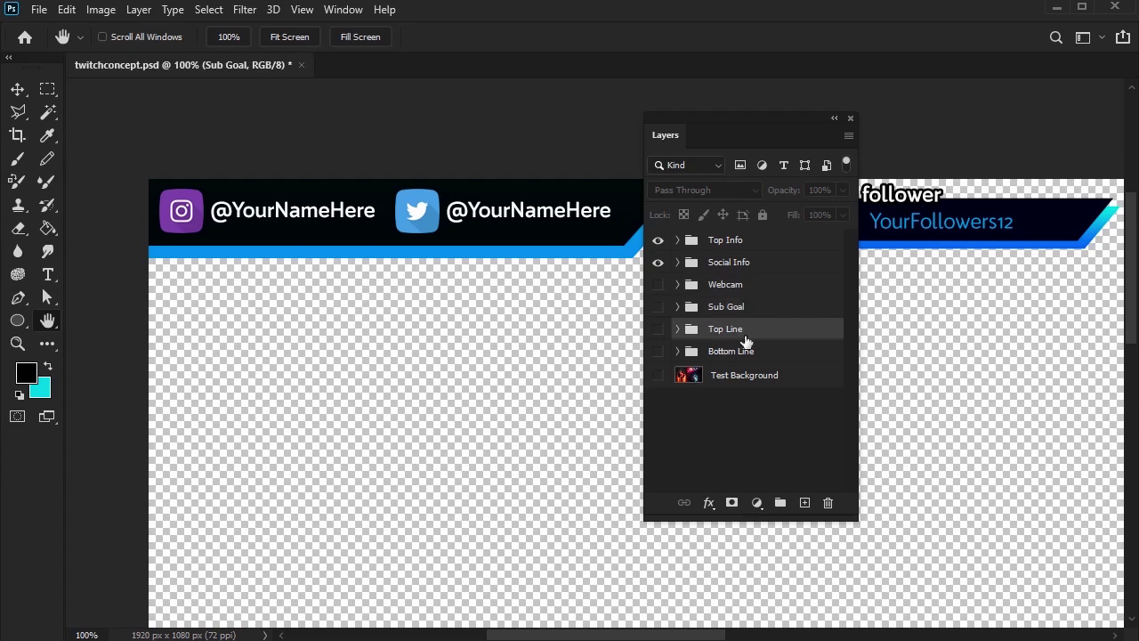
click(745, 351)
click(747, 240)
key(ctrl+minus)
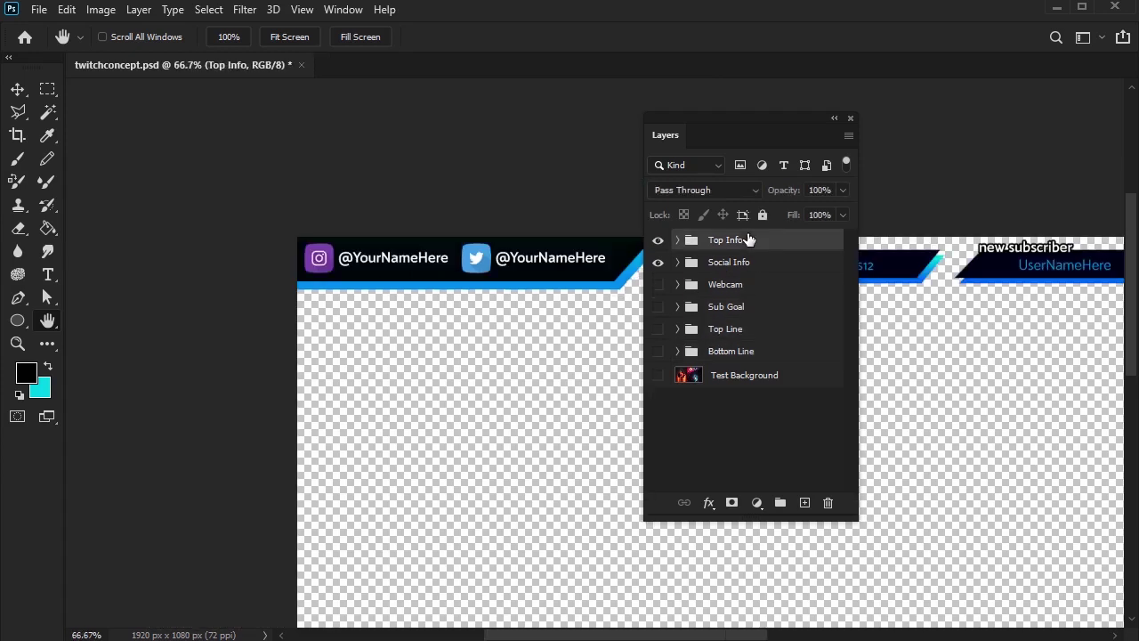
key(ctrl+minus)
drag(751, 116, 549, 128)
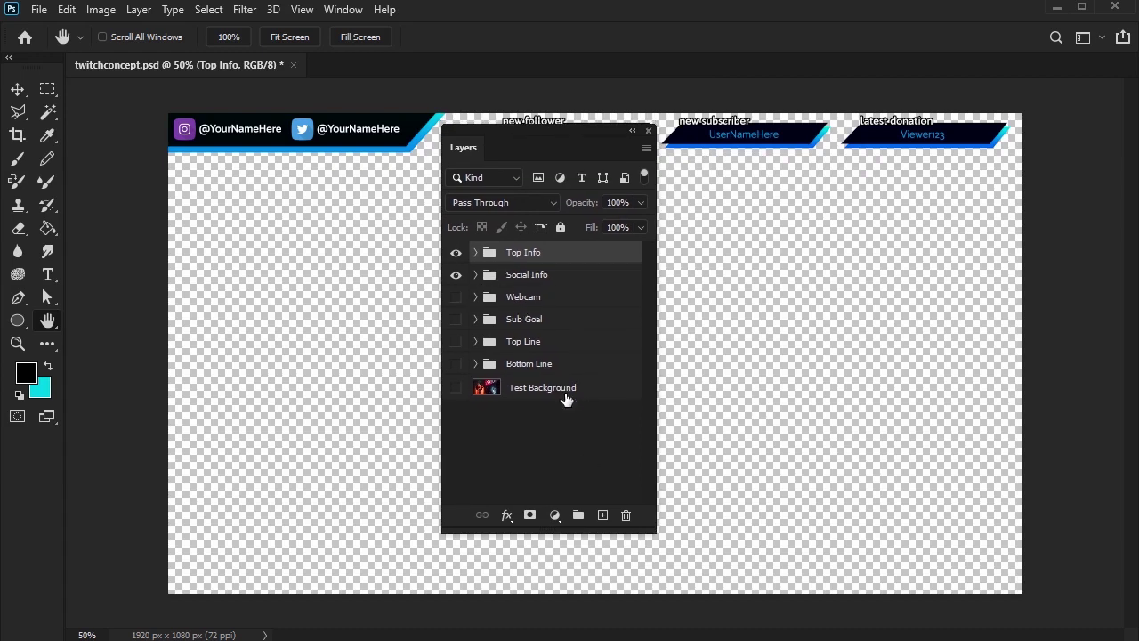
- Make the Webcam group visible and expand it
click(532, 299)
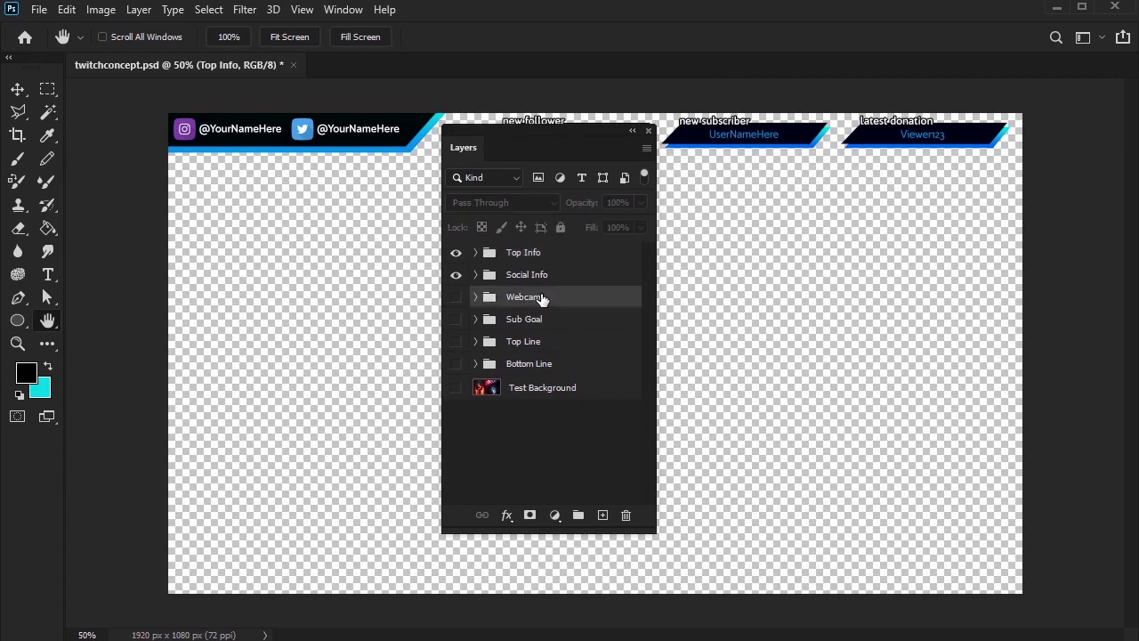
click(456, 298)
click(476, 297)
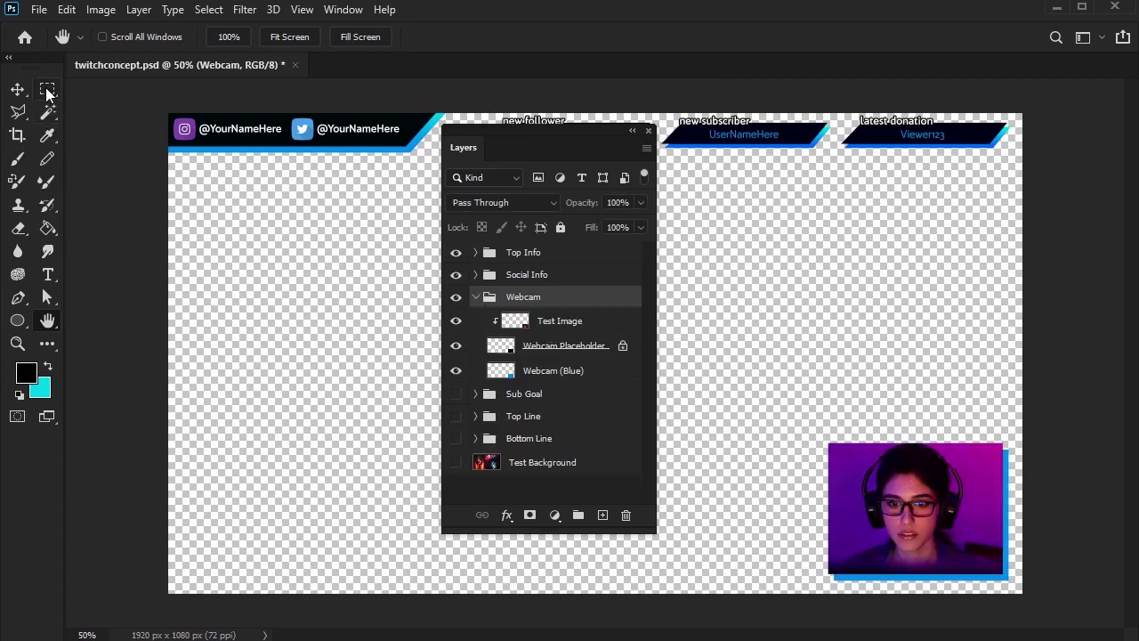
- Add a new layer in the Webcam group holding a black-filled rectangle
click(47, 89)
click(604, 516)
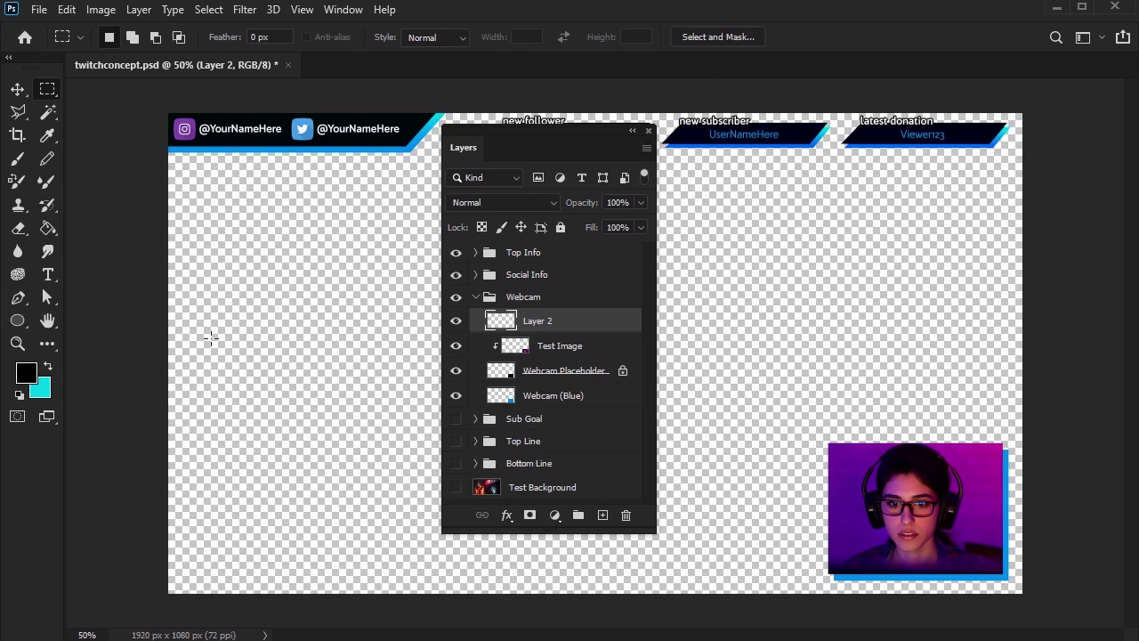
drag(209, 353, 374, 488)
key(g)
click(318, 361)
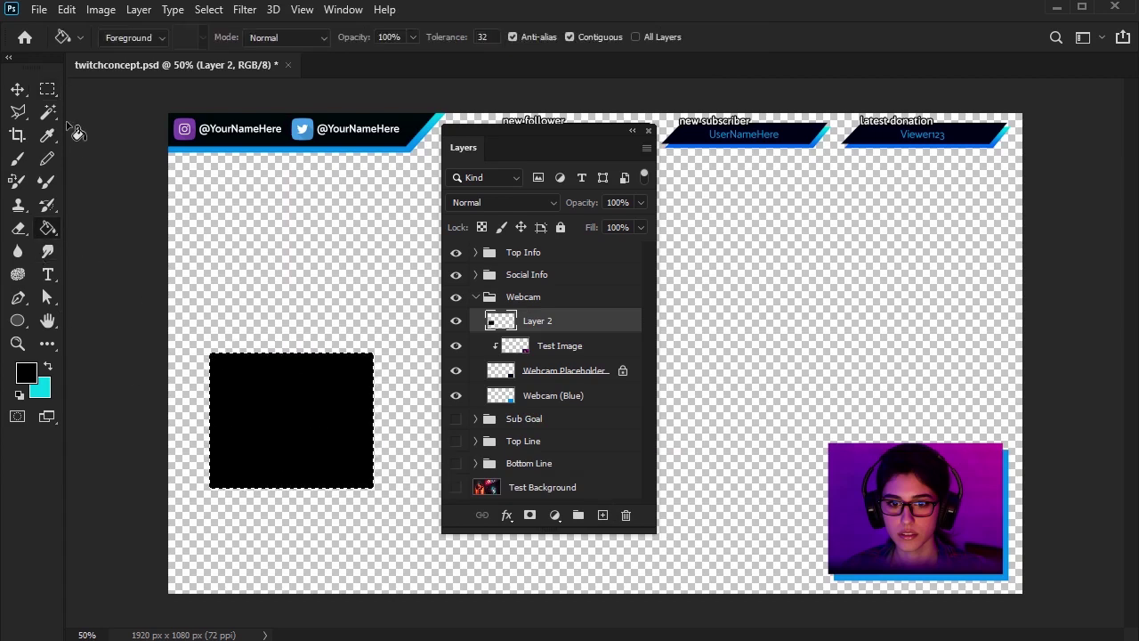
key(m)
- Release and recreate Test Image's clipping mask, delete the black rectangle layer, and recheck Test Image
right_click(585, 347)
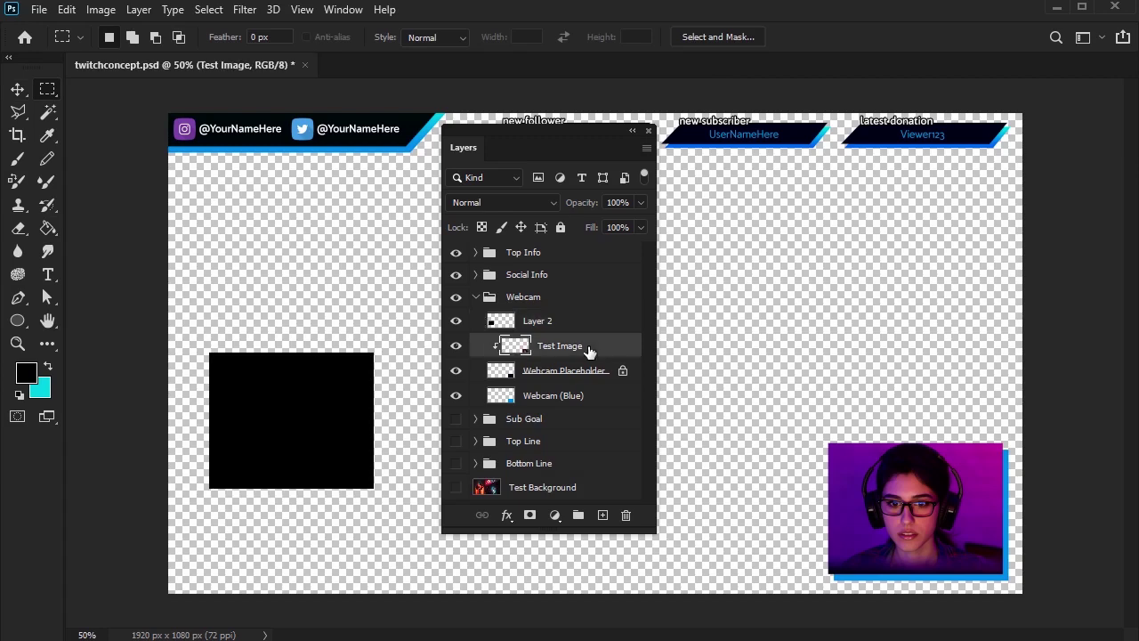
click(663, 438)
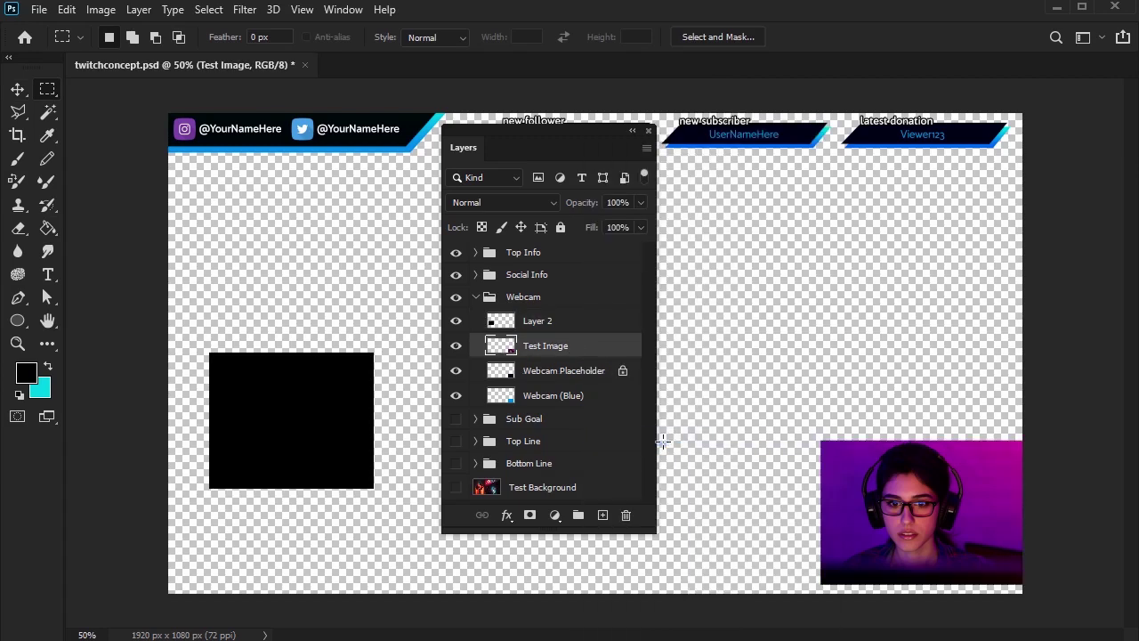
right_click(572, 348)
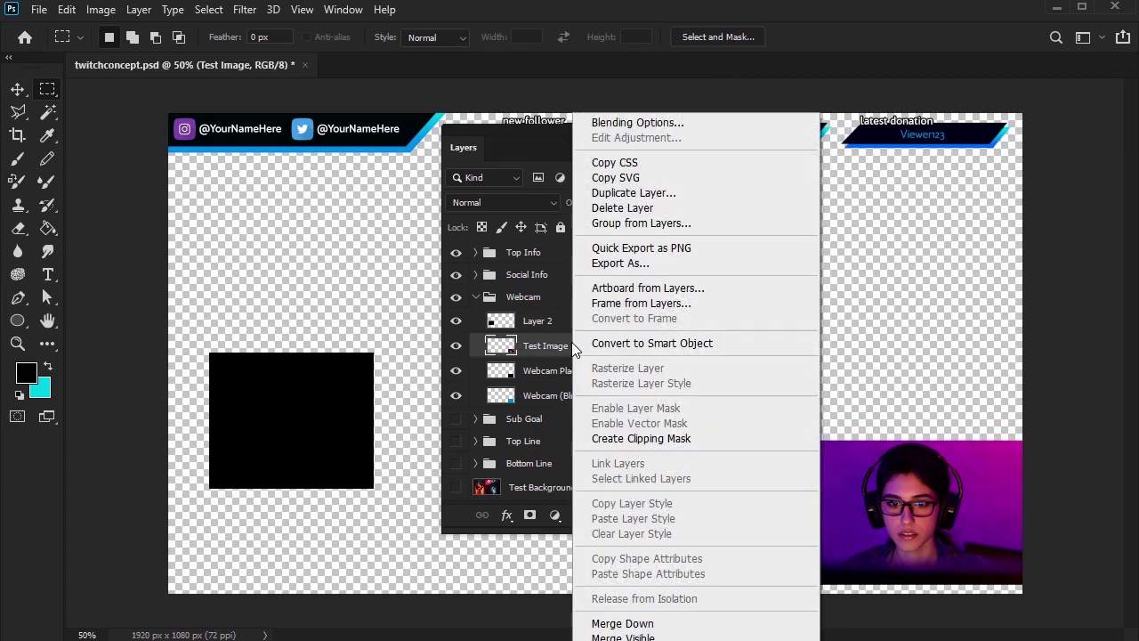
click(681, 438)
drag(574, 322, 630, 517)
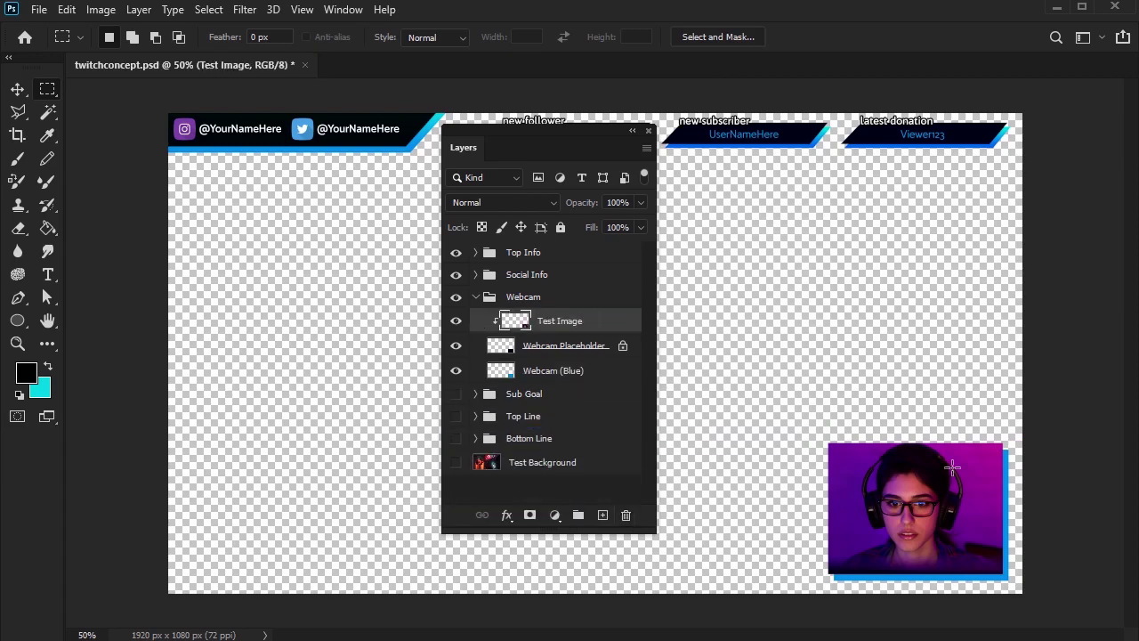
click(454, 322)
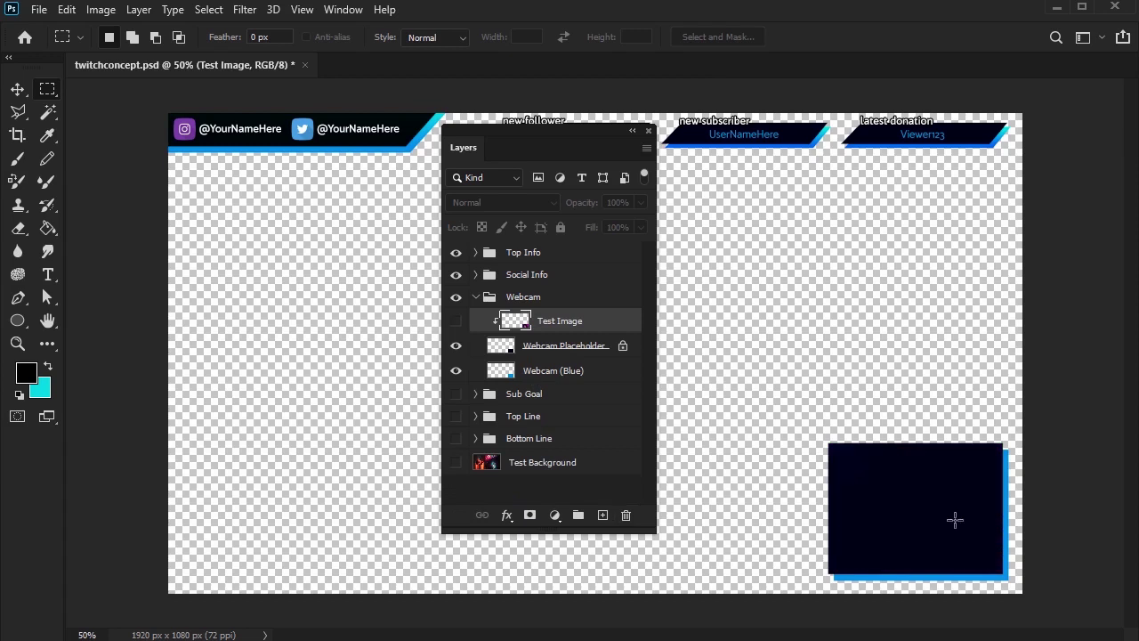
click(456, 322)
- Collapse Webcam, show and expand the Sub Goal group, and hide the Sub Goal Test layer
drag(568, 129, 668, 127)
click(574, 296)
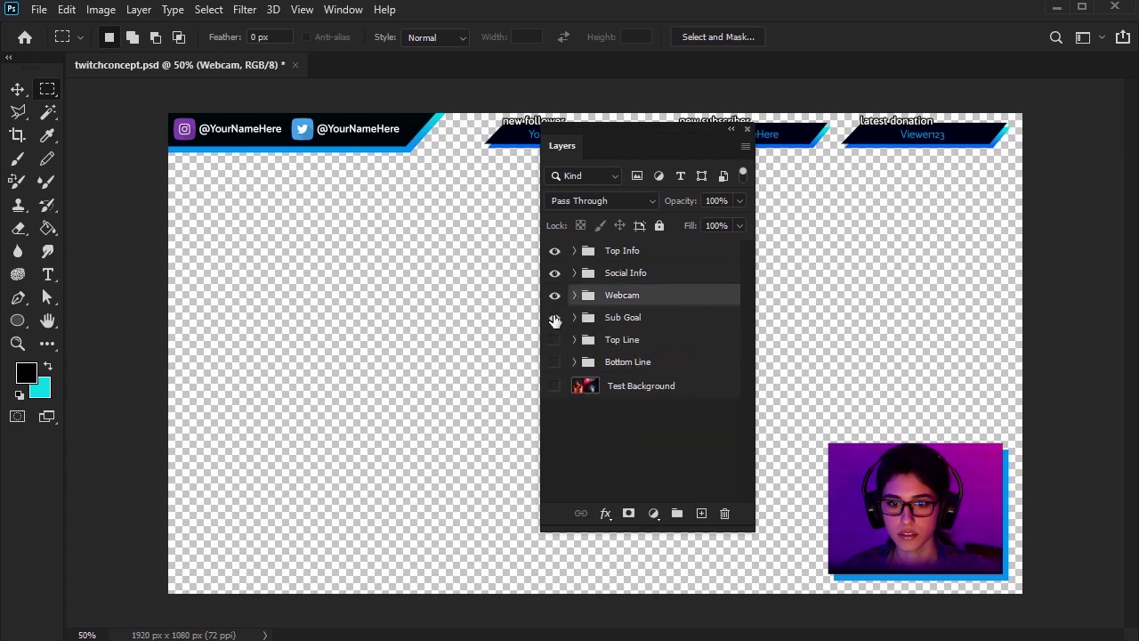
click(554, 318)
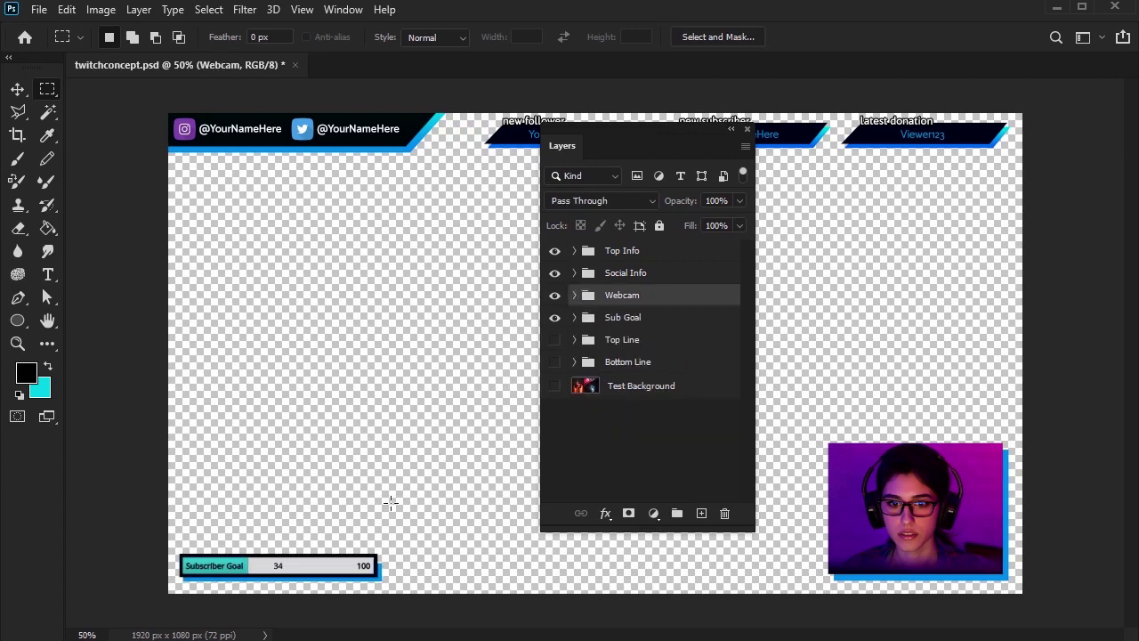
click(574, 318)
click(555, 342)
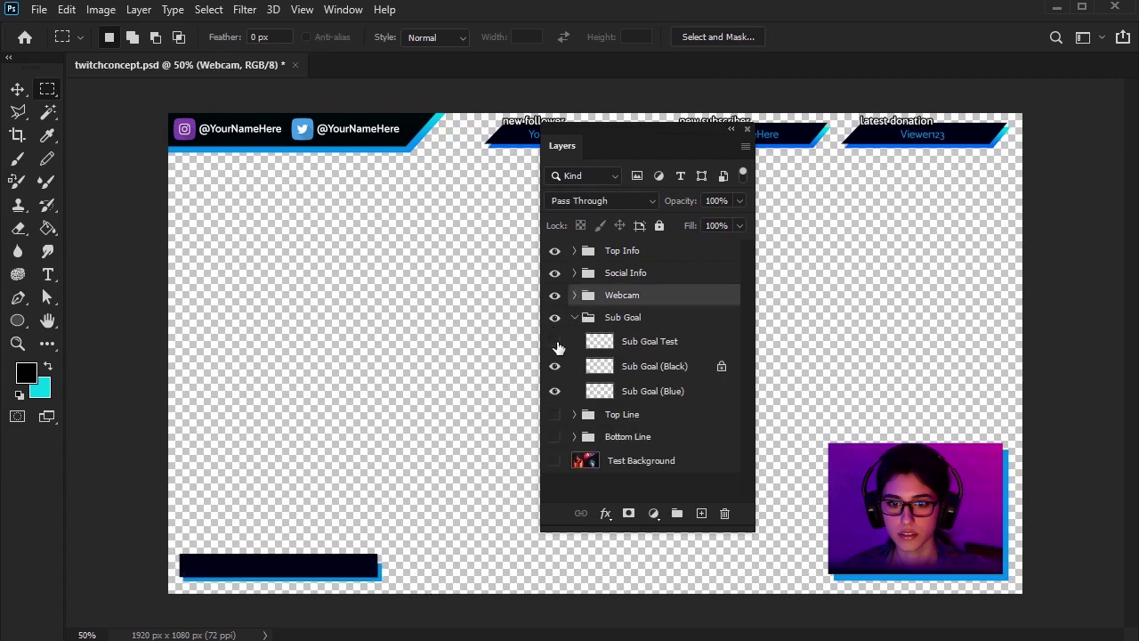
click(555, 342)
click(554, 342)
- Zoom to 66.7% and fill a black bar on a new layer above Sub Goal Test
key(ctrl+plus)
key(h)
drag(394, 517, 558, 298)
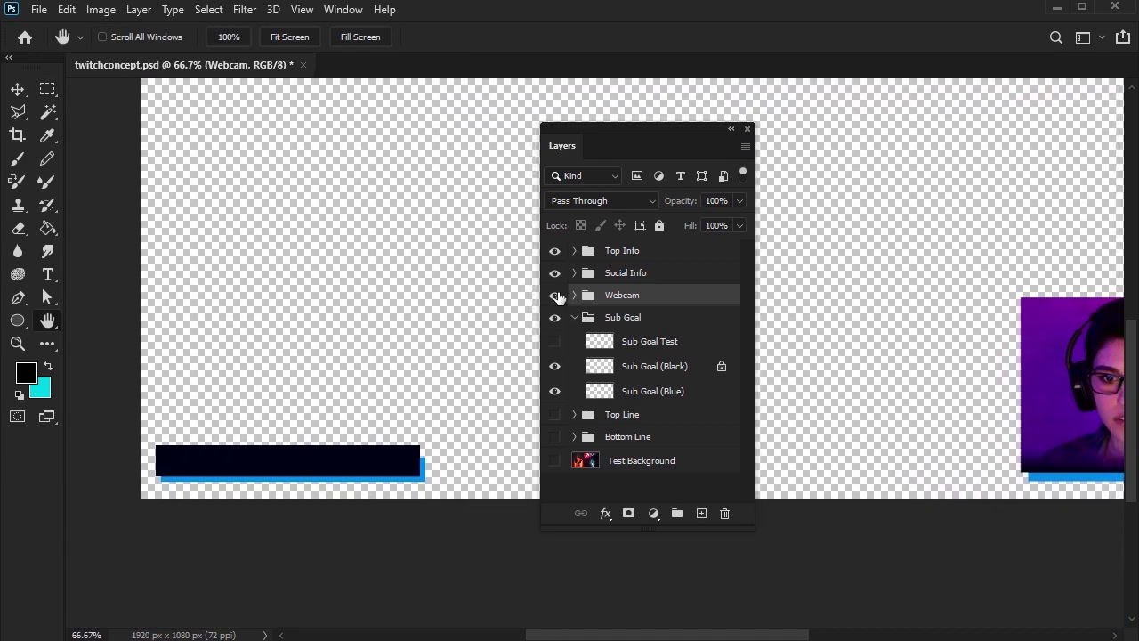
click(668, 342)
click(702, 515)
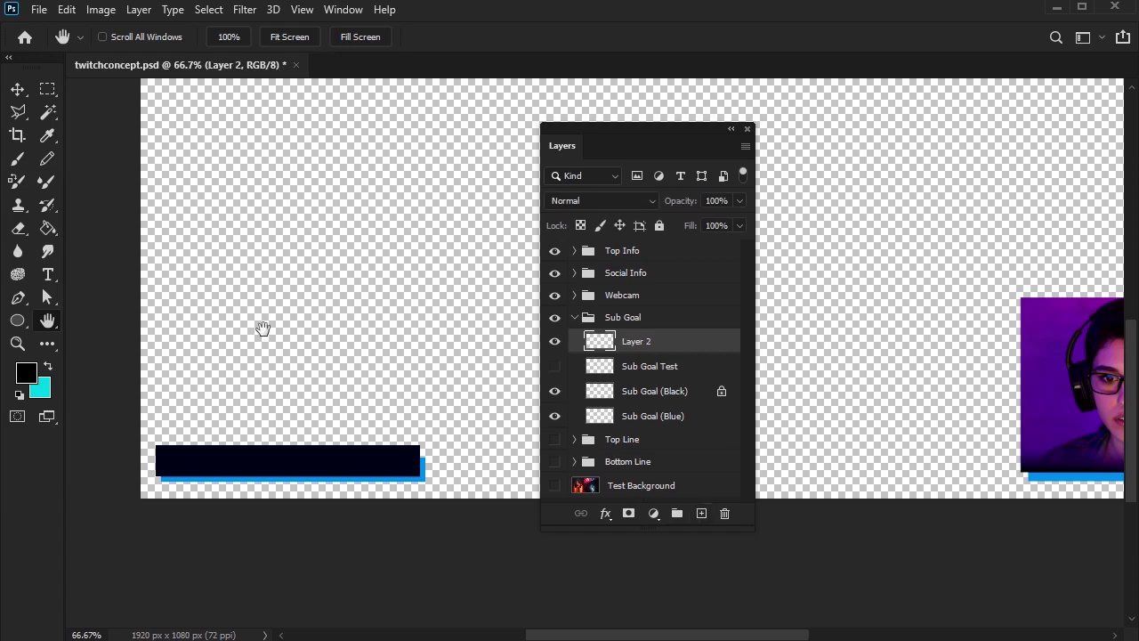
click(49, 88)
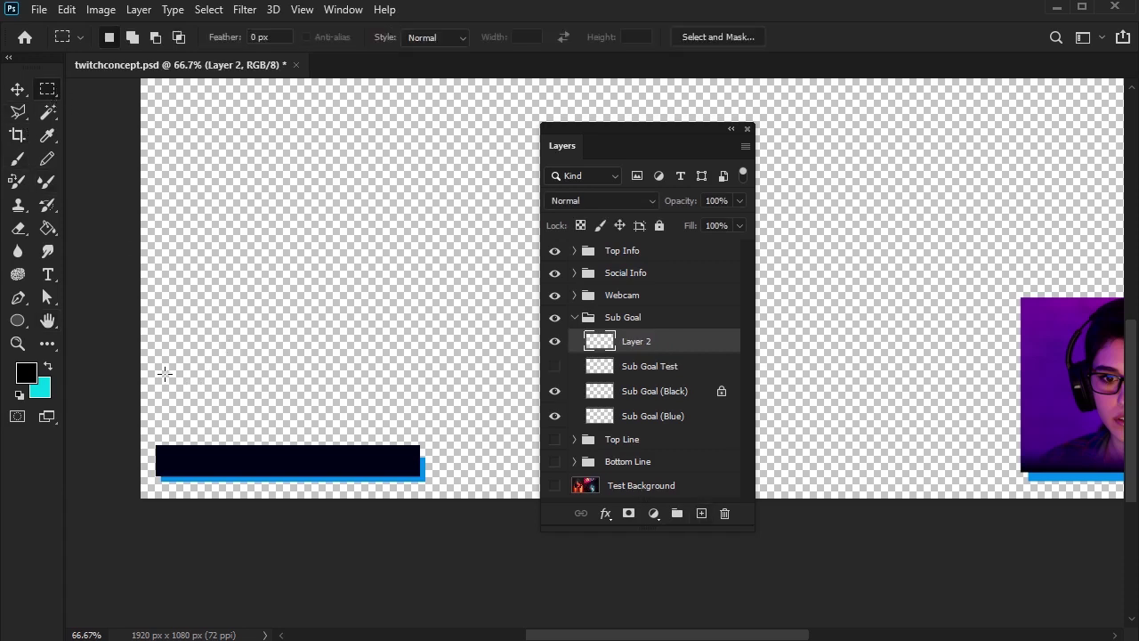
drag(164, 373, 423, 408)
key(g)
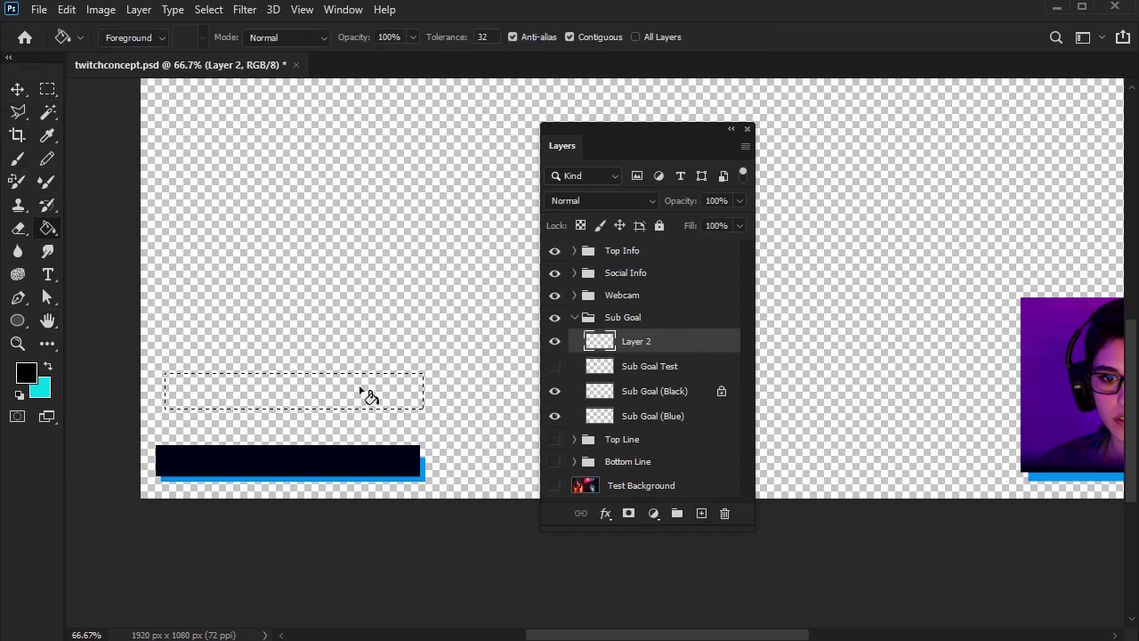
click(366, 392)
- Duplicate the bar, fill the copy with a 0075FF blue-to-cyan gradient, and place it below Layer 2
drag(704, 347, 702, 513)
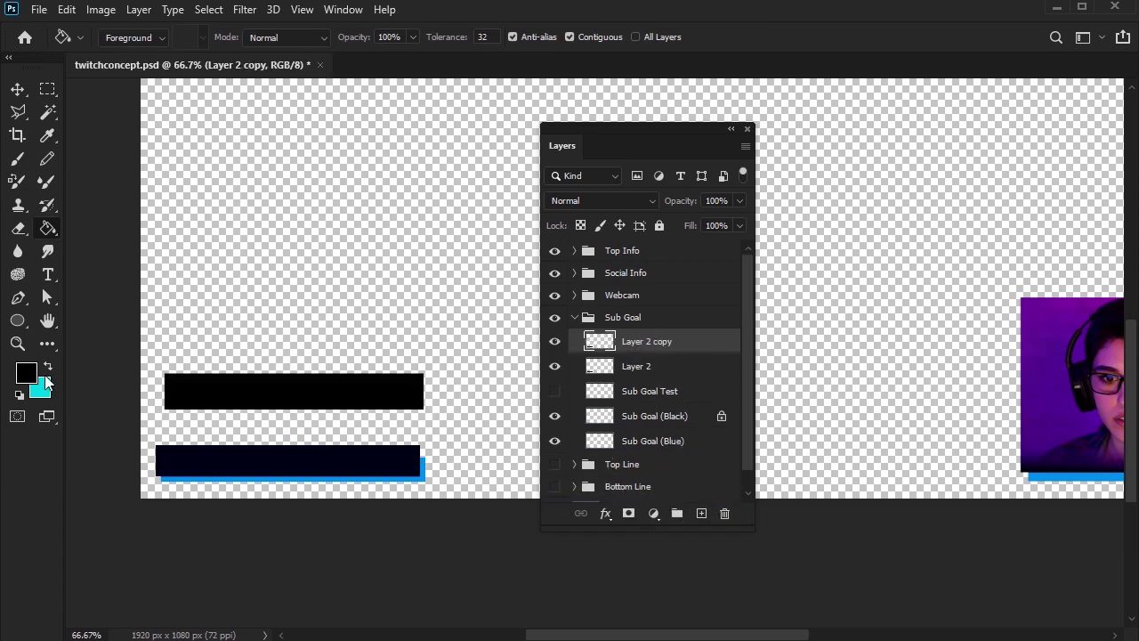
click(30, 374)
click(41, 211)
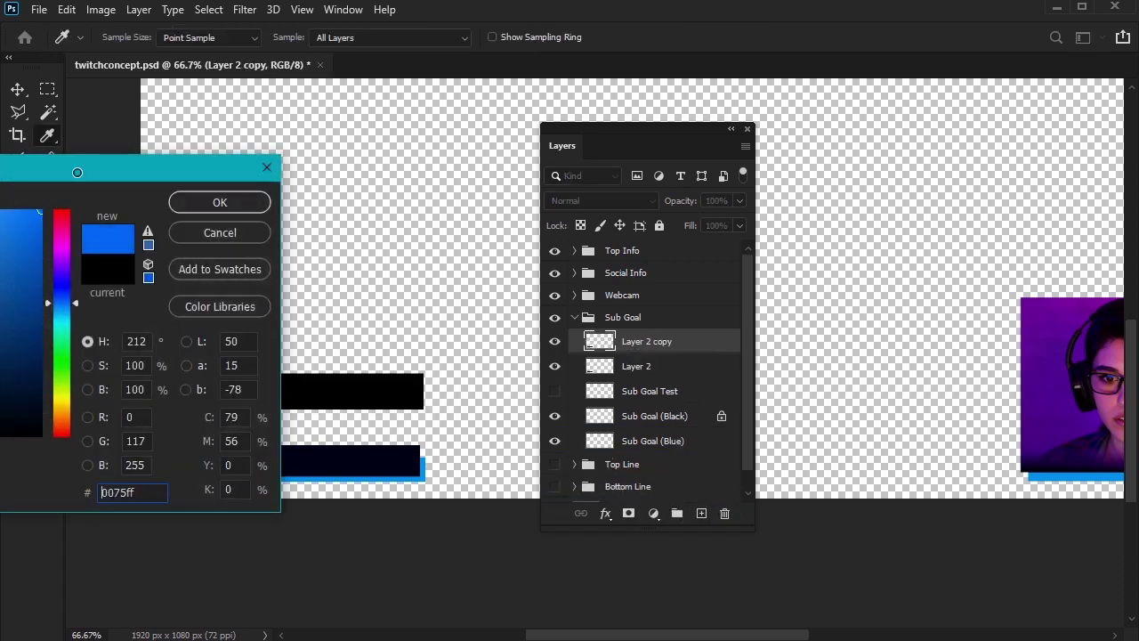
click(219, 202)
key(shift+g)
drag(165, 399, 434, 376)
drag(664, 343, 681, 372)
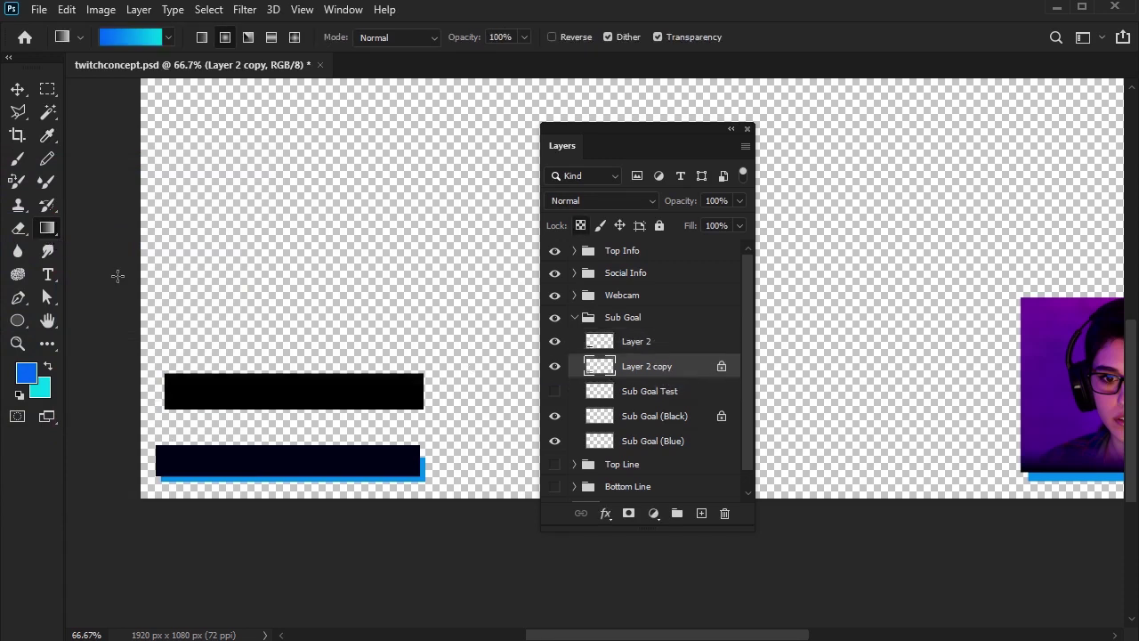
- Nudge the gradient bar slightly, then try moving the top lines down and undo both moves
key(v)
drag(287, 401, 291, 405)
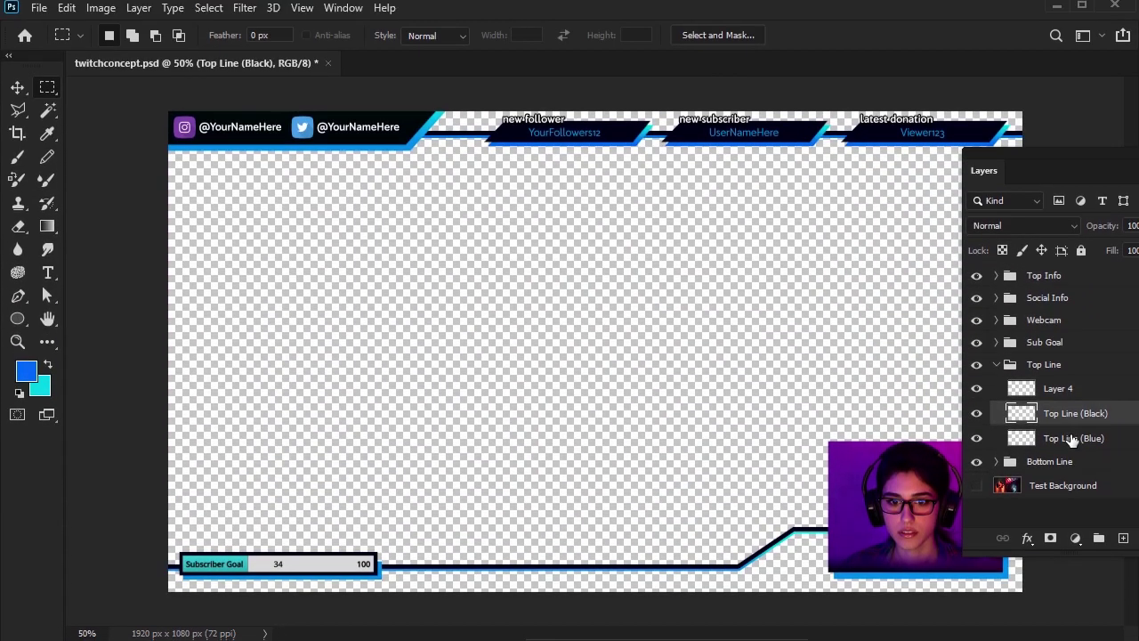
key(v)
drag(409, 256, 412, 304)
click(1095, 440)
drag(796, 260, 788, 286)
key(ctrl+z)
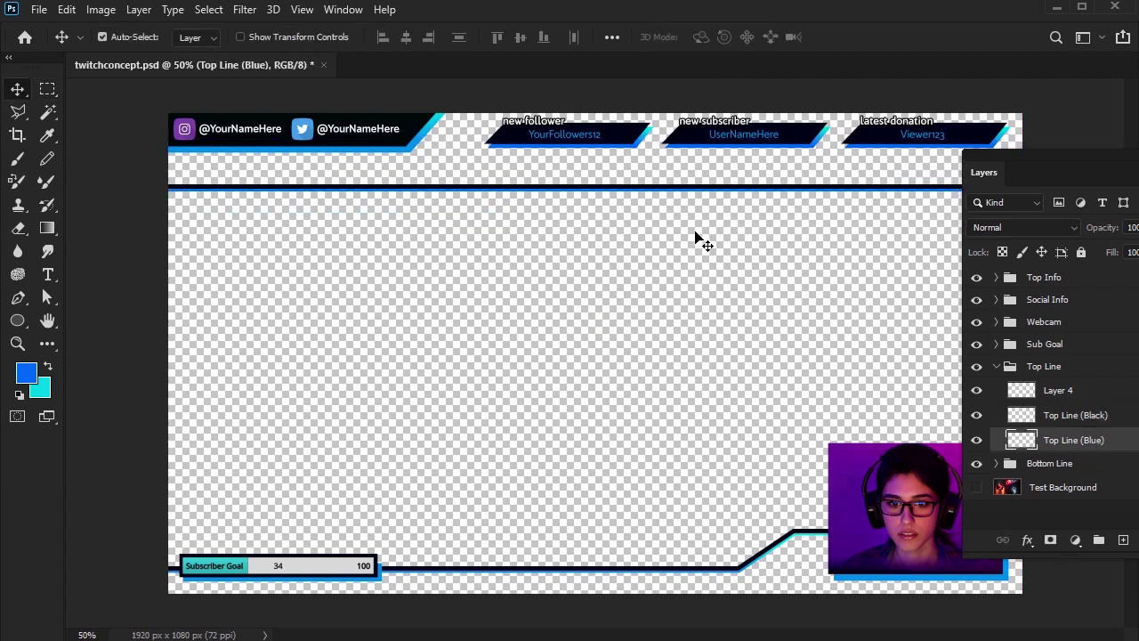
key(ctrl+z)
- Expand the Bottom Line group and add a new layer above Layer 3
click(1051, 464)
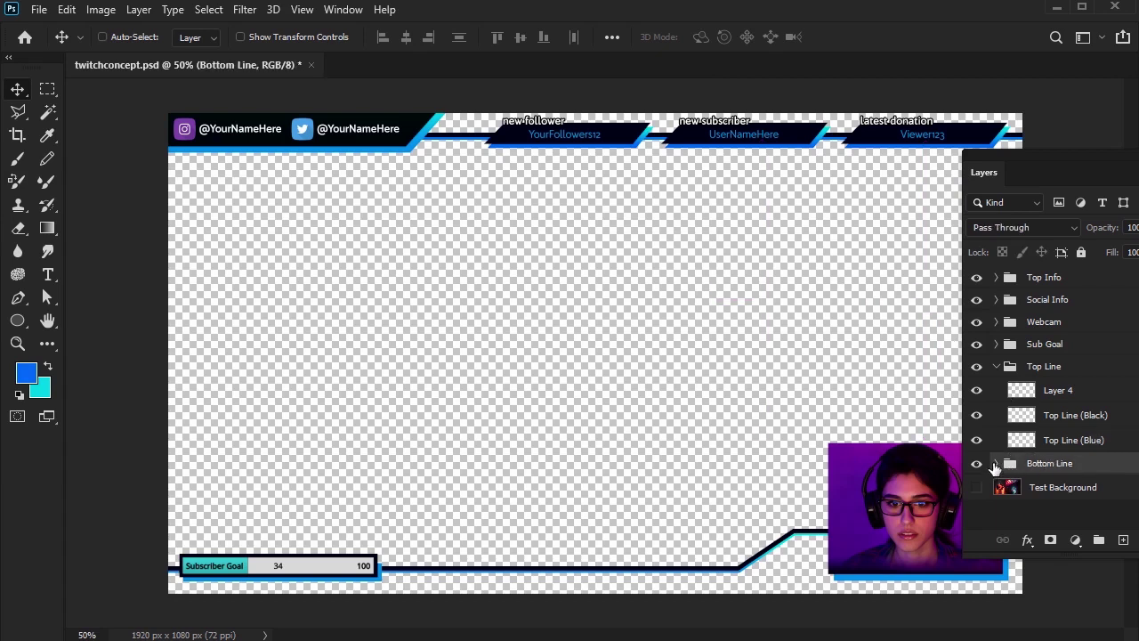
click(996, 463)
drag(1080, 159, 1103, 138)
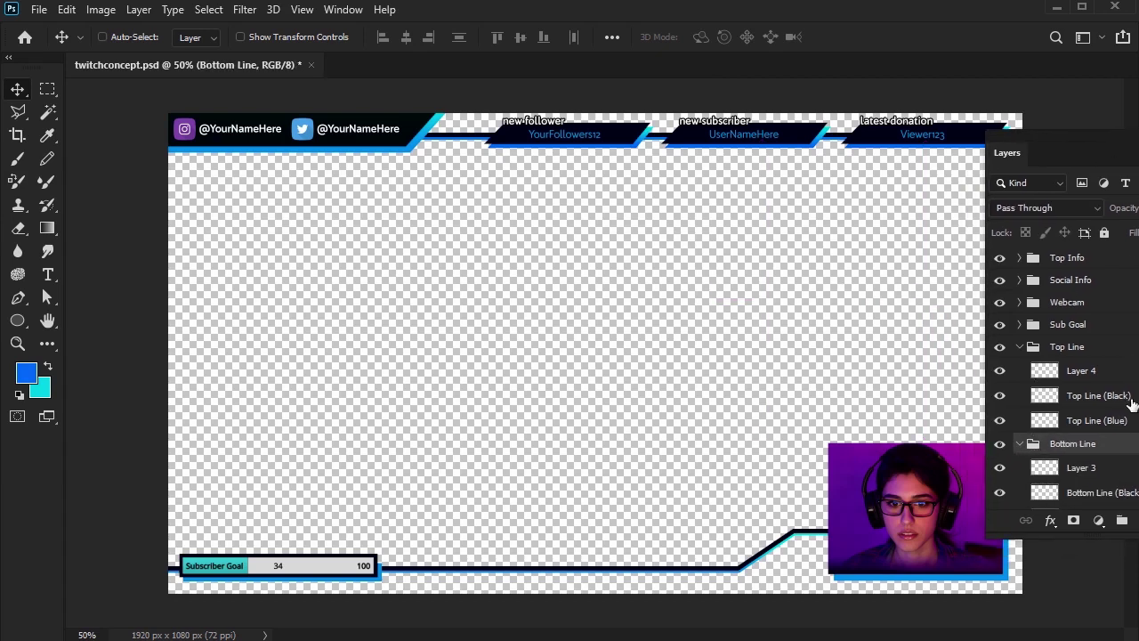
click(1111, 470)
click(1122, 520)
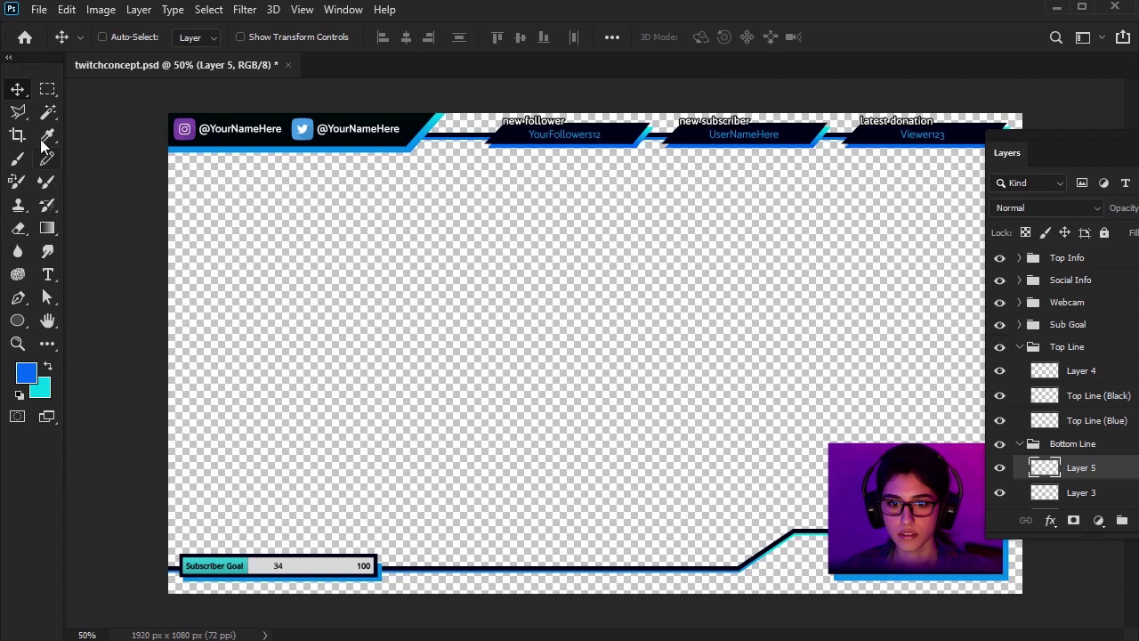
- Trace a Polygonal Lasso band along the bottom line and show the Test Background artwork
click(24, 114)
click(168, 551)
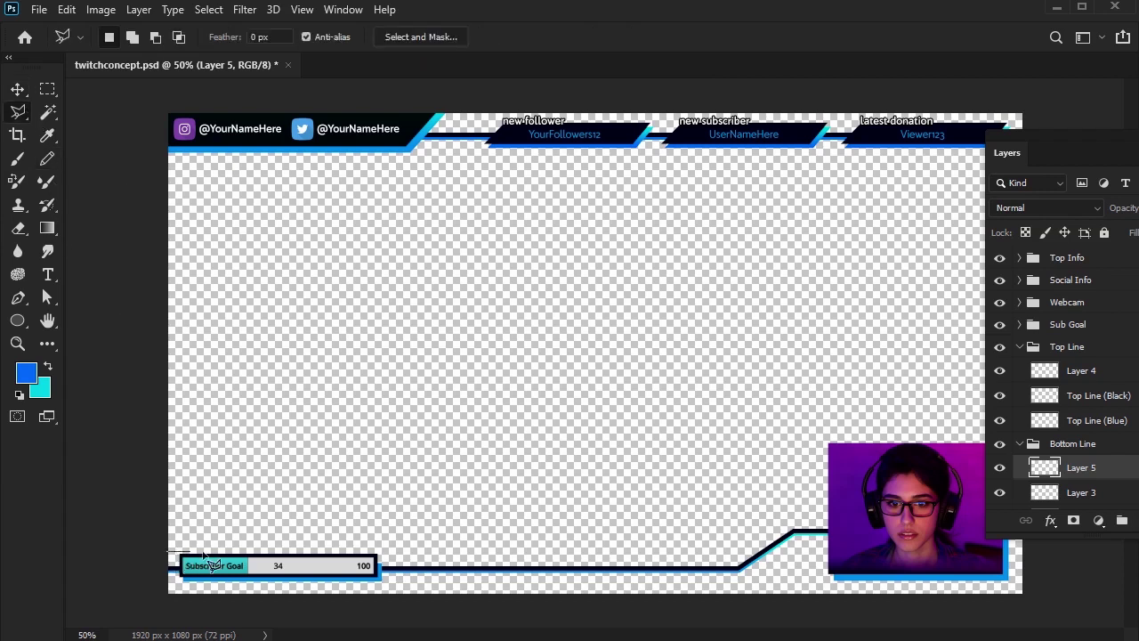
click(732, 550)
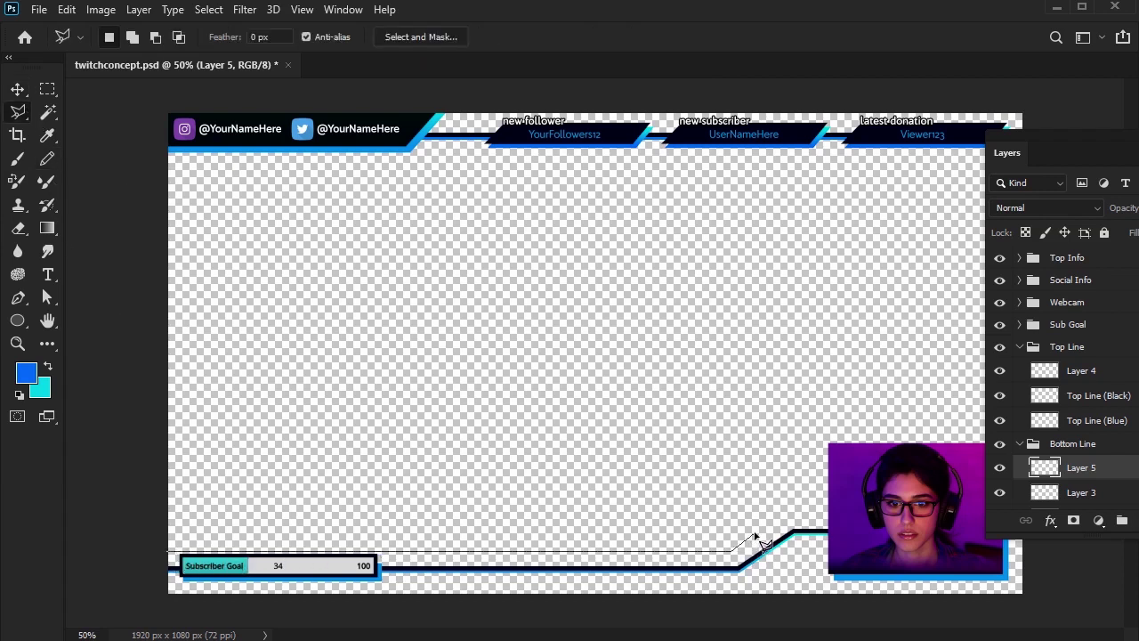
click(784, 515)
click(1068, 517)
click(1068, 504)
click(780, 509)
click(731, 542)
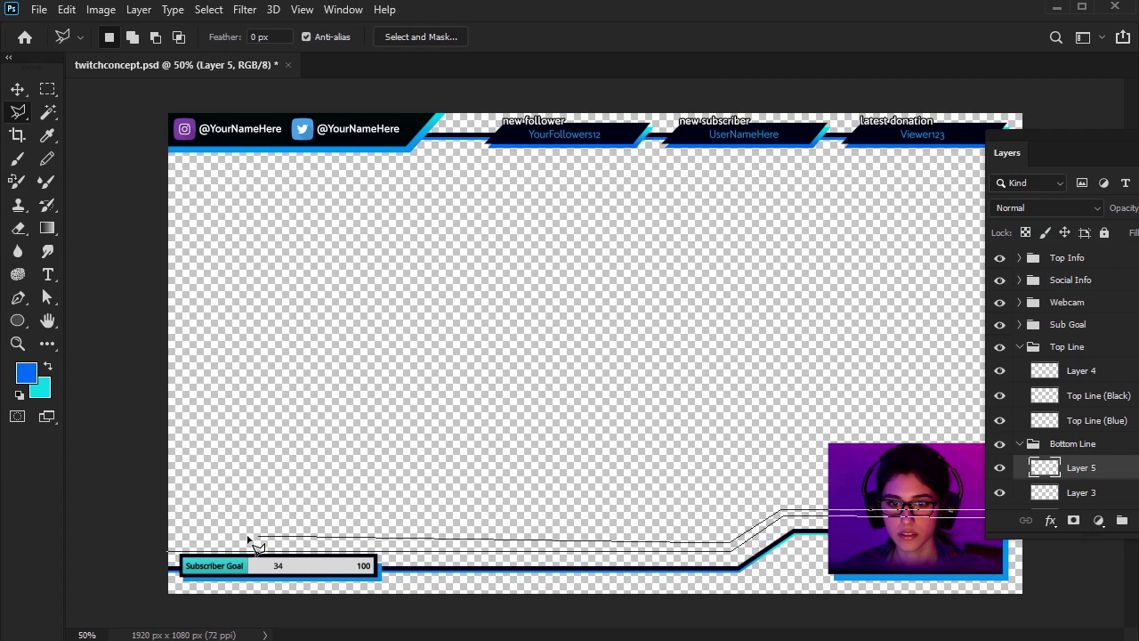
click(165, 545)
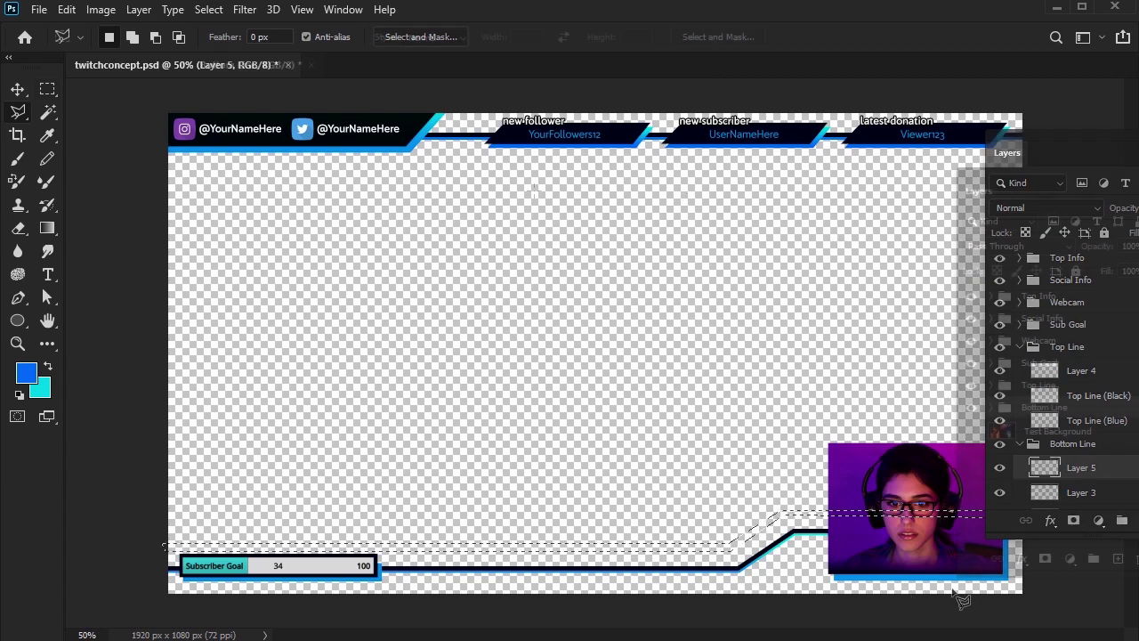
click(971, 430)
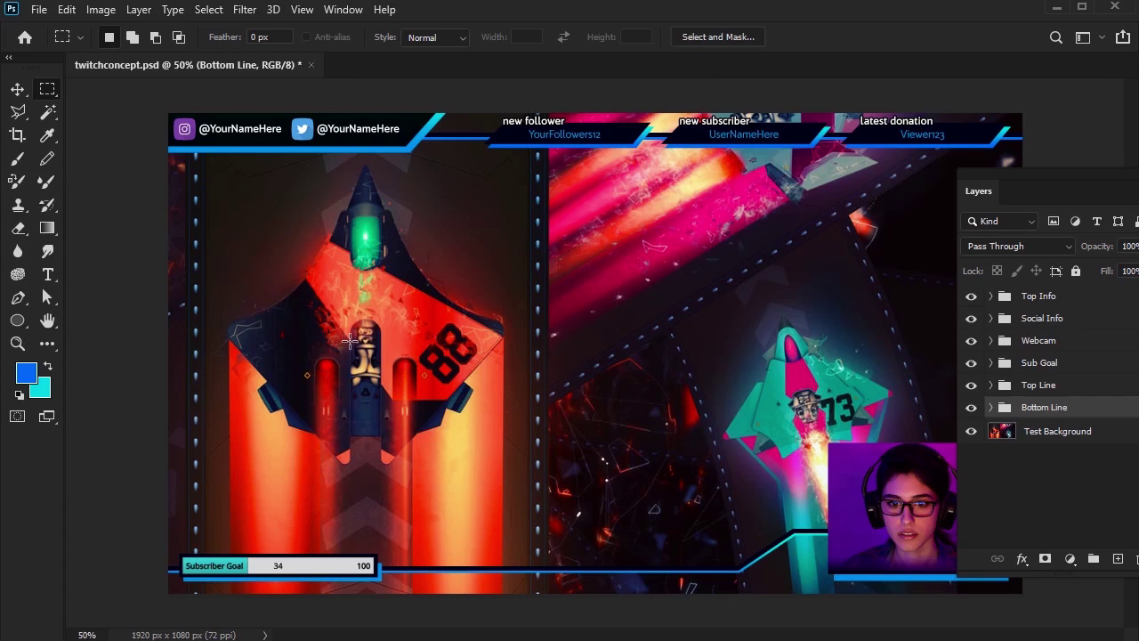
- Delete the Test Background layer, keeping its name unchanged
double_click(1072, 434)
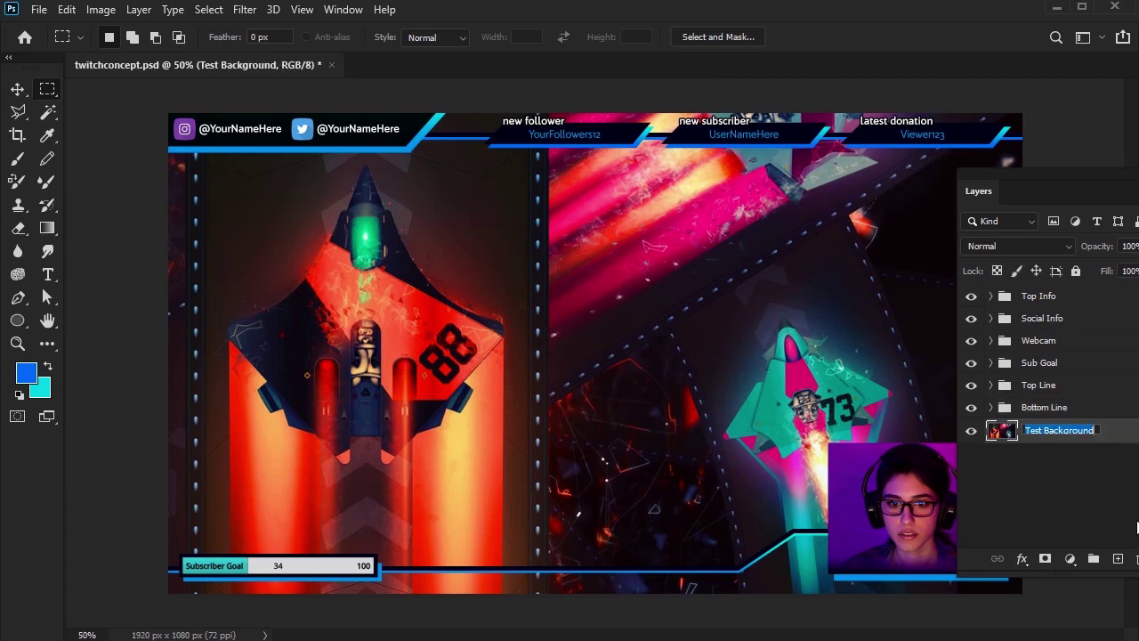
key(Return)
drag(1112, 434, 1117, 558)
- Expand Bottom Line, Top Line and Sub Goal, and delete the three extra sub goal layers
click(991, 407)
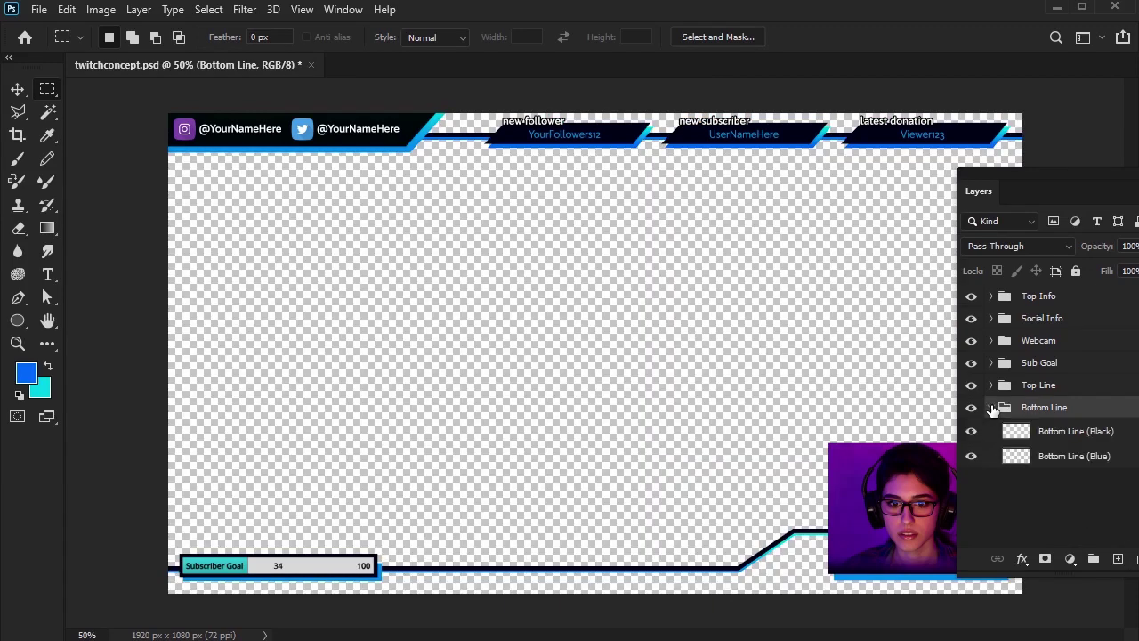
click(991, 385)
click(992, 363)
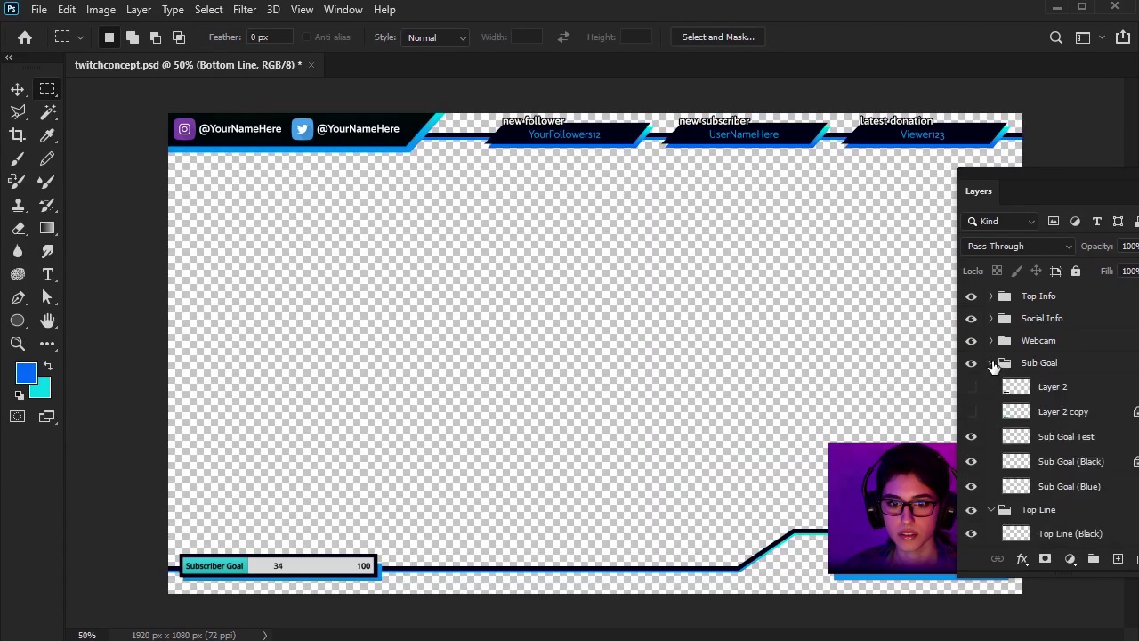
click(1095, 387)
shift+click(1096, 436)
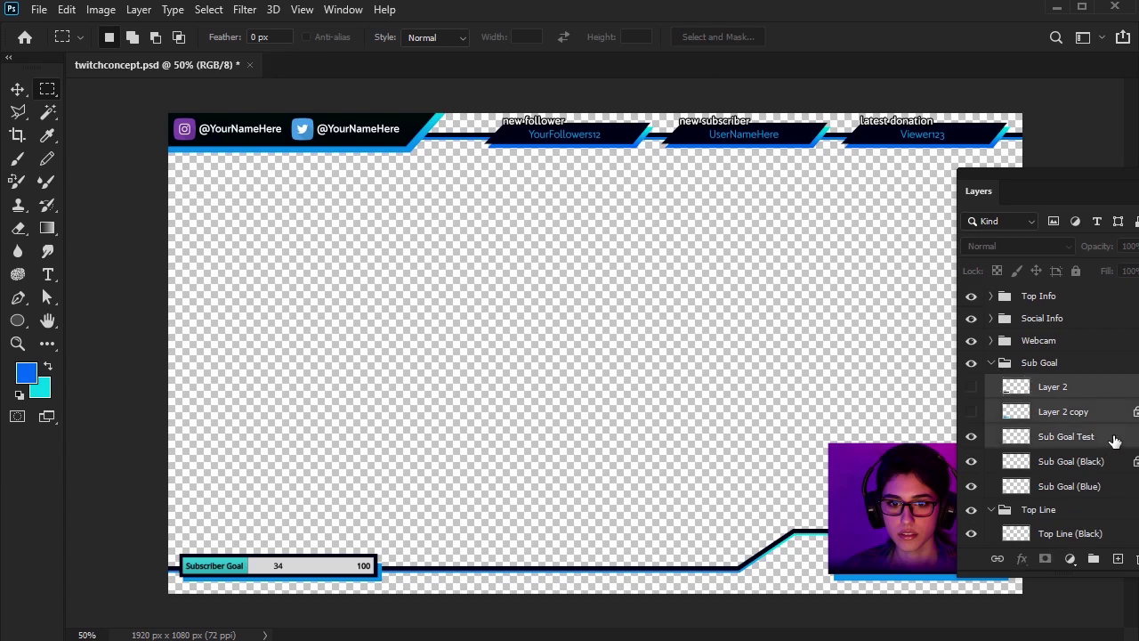
drag(1096, 436, 1135, 558)
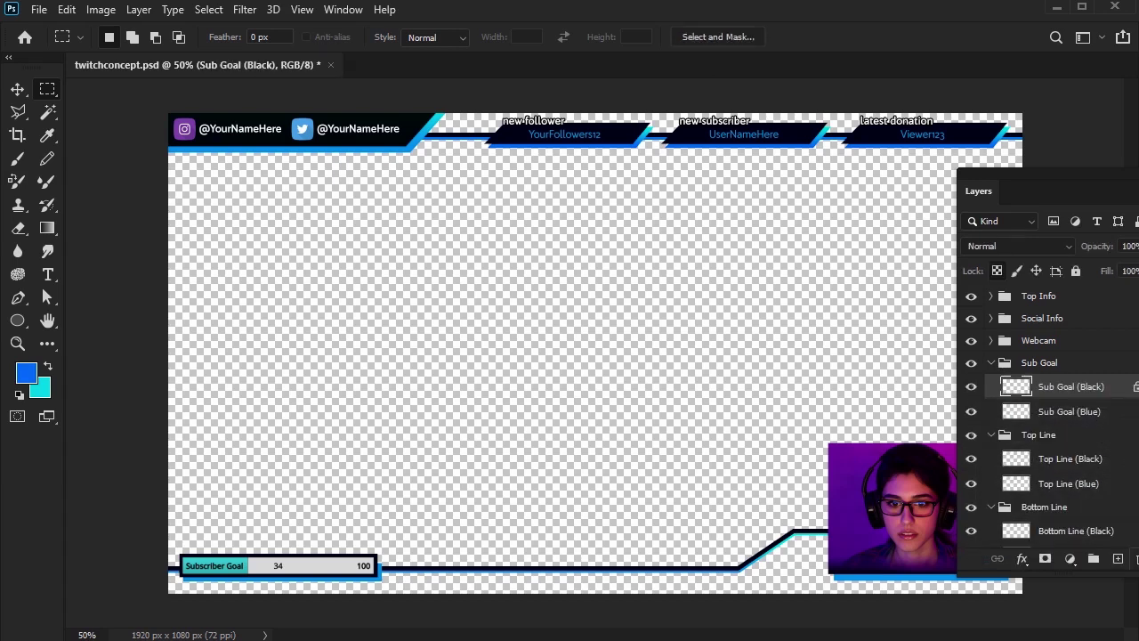
- Delete the Test Image layer and the Test Users folder, then select the Move tool
click(991, 343)
click(991, 340)
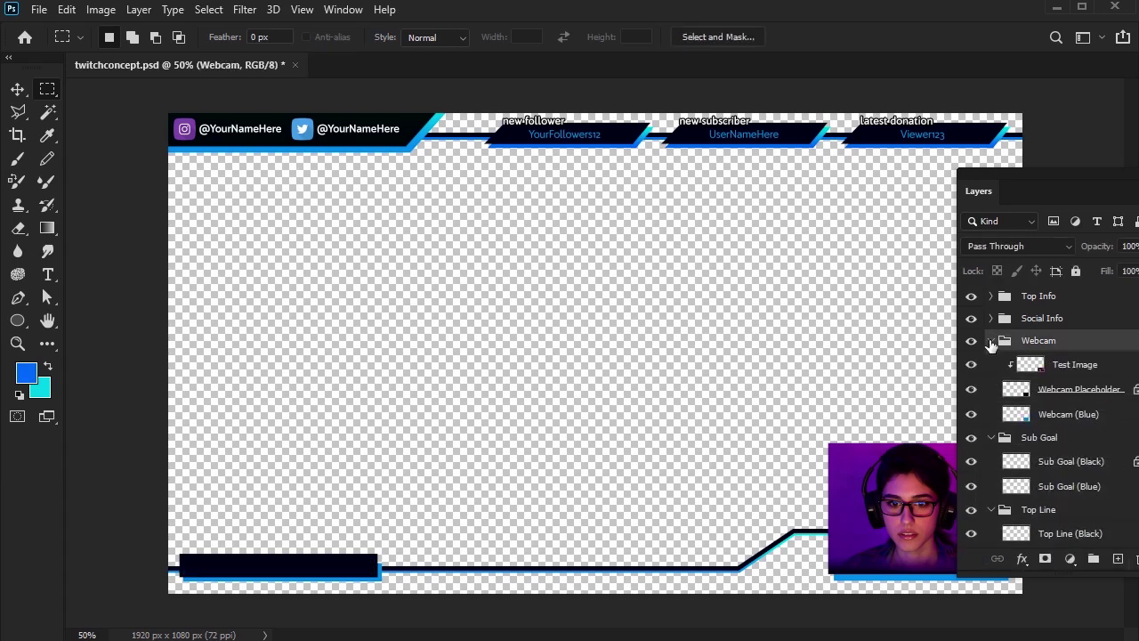
drag(1104, 365, 1134, 558)
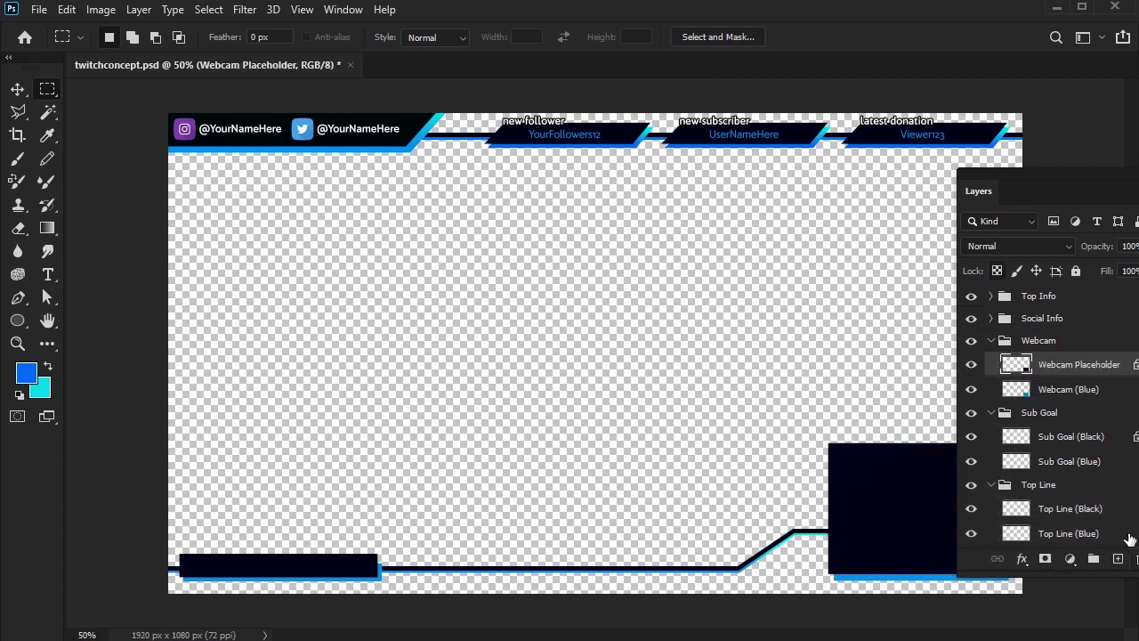
click(991, 296)
drag(1059, 320, 1093, 558)
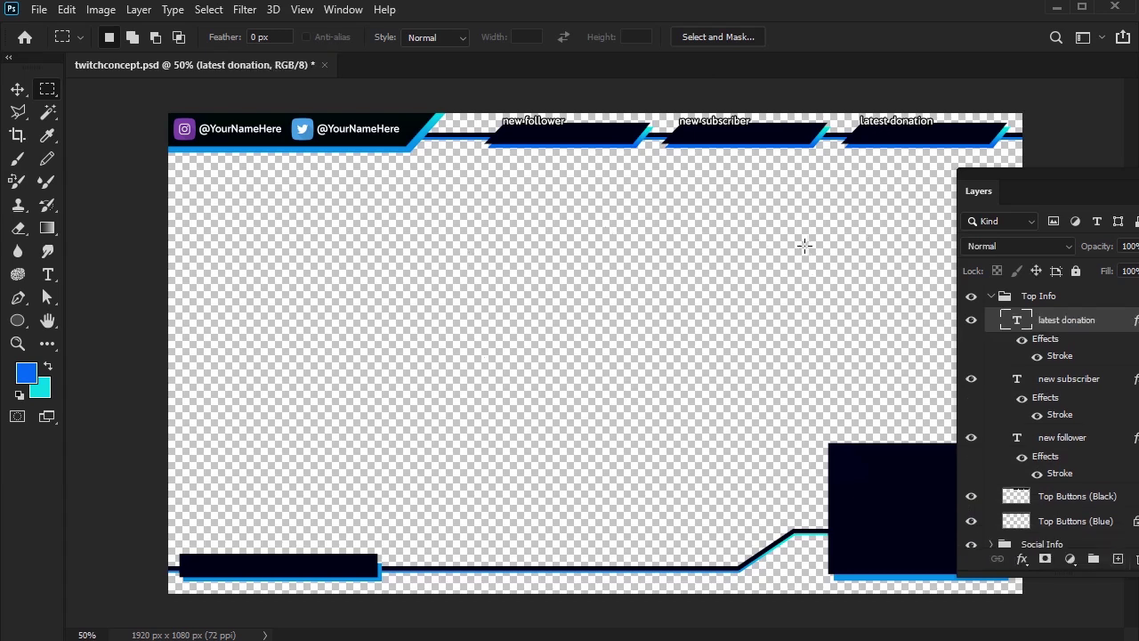
click(18, 90)
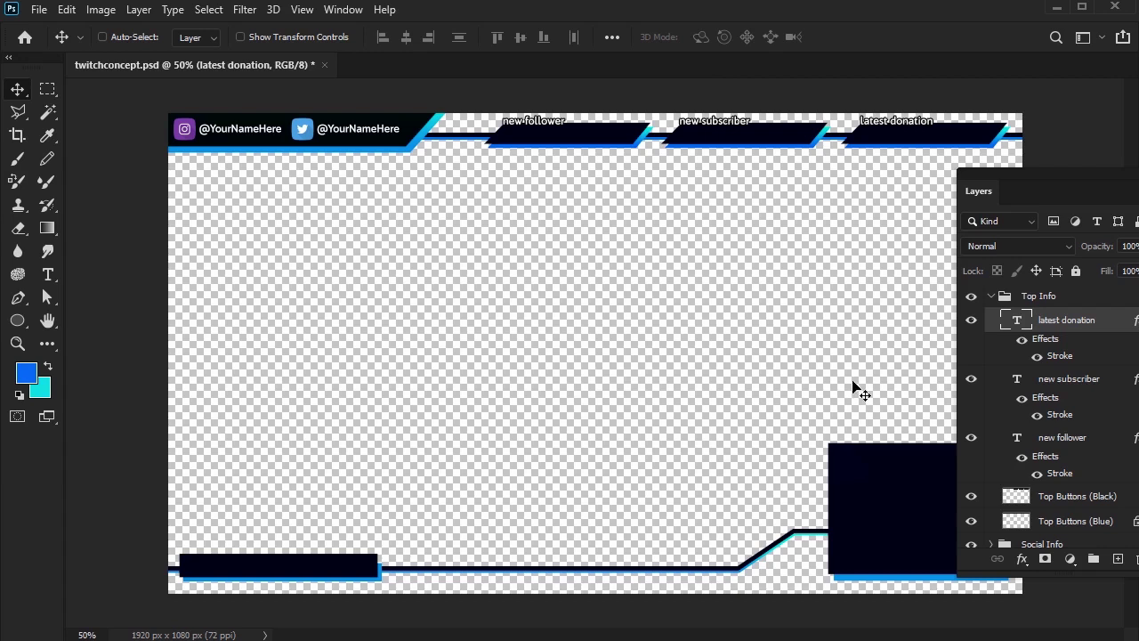
- Collapse the Top Info, Social Info, Webcam, Sub Goal, Top Line and Bottom Line groups
click(991, 297)
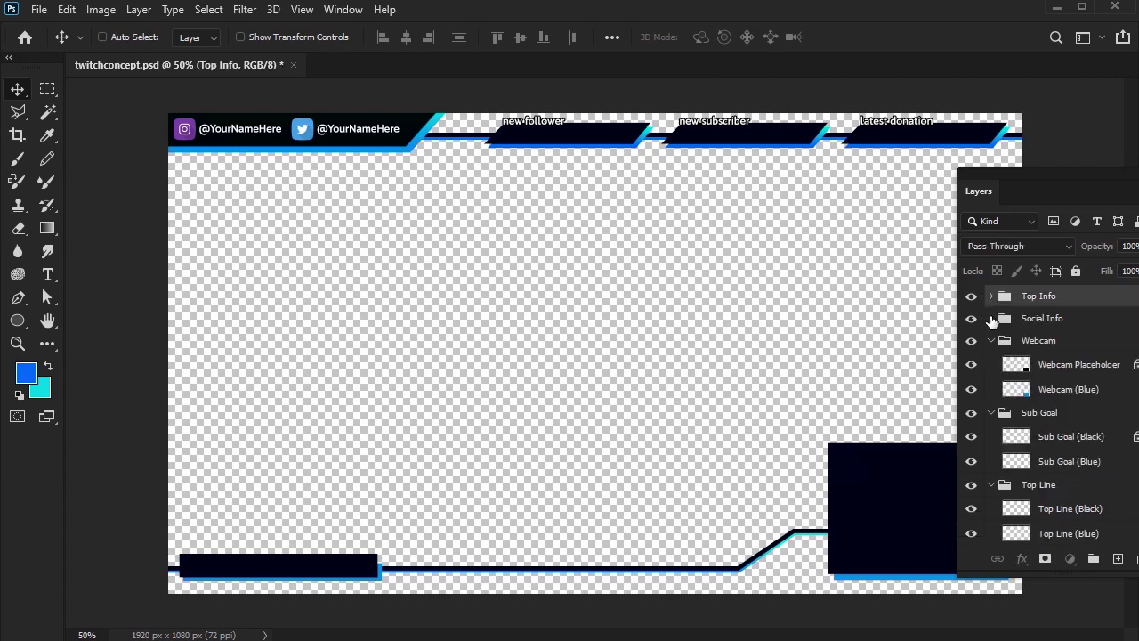
click(991, 319)
click(991, 318)
click(991, 341)
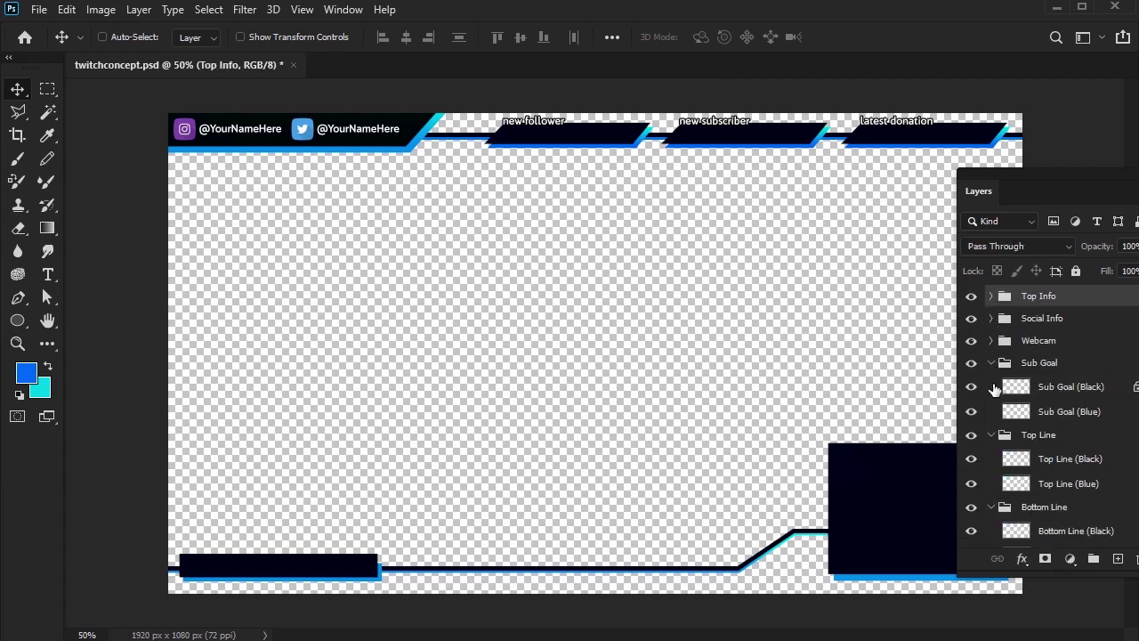
click(991, 363)
click(991, 385)
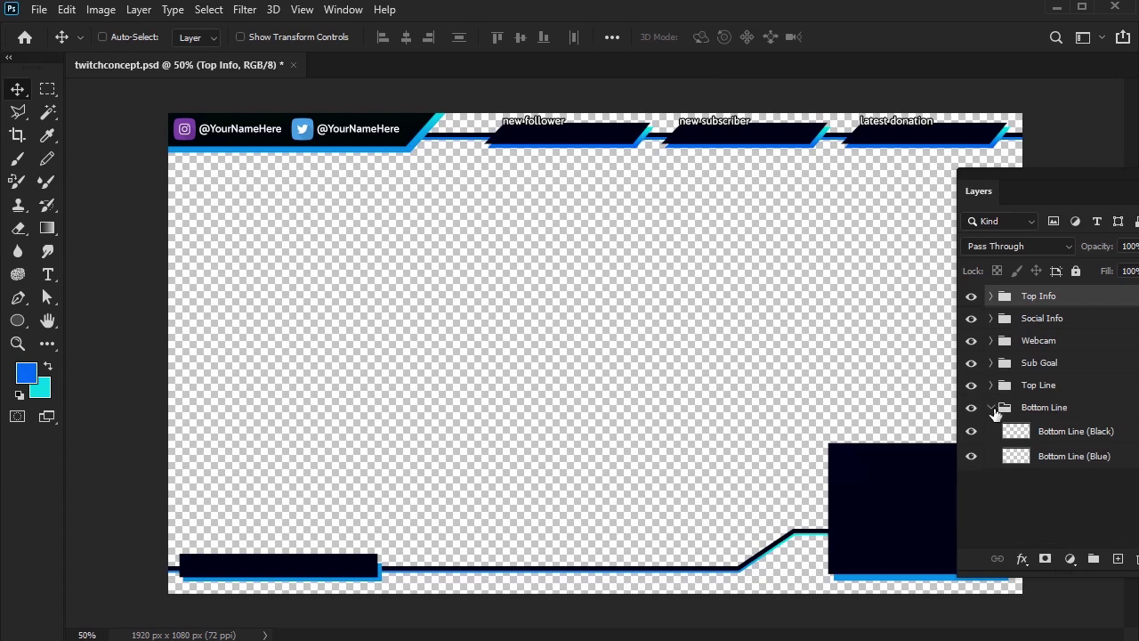
click(992, 407)
- Float the Layers panel as a smaller window and hide every group except Top Info
drag(1027, 196, 623, 182)
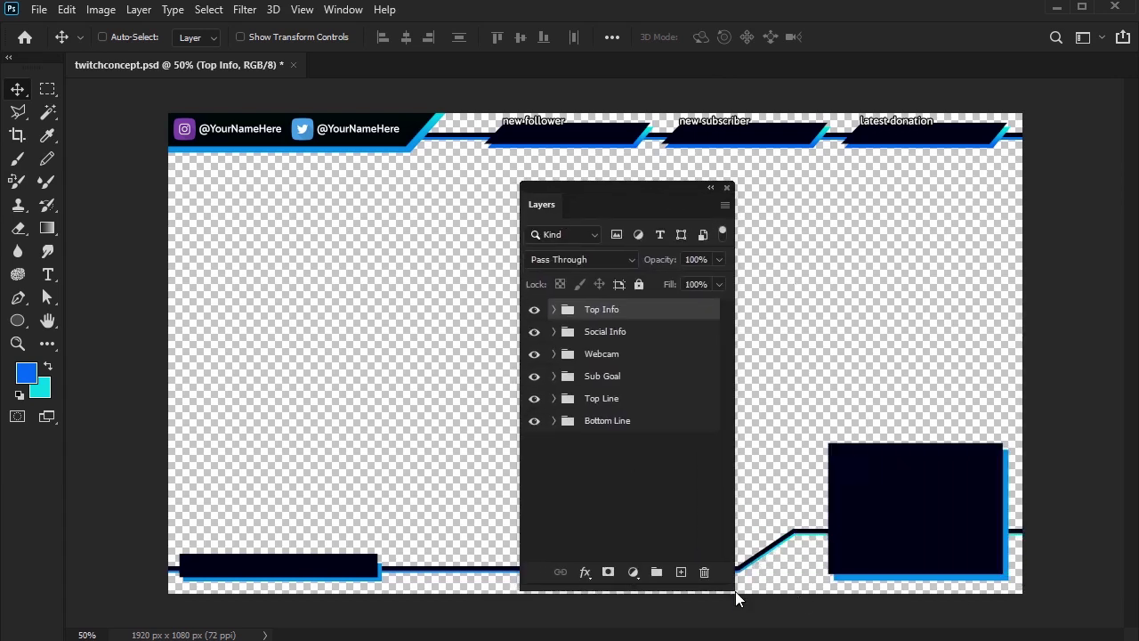
drag(735, 590, 731, 549)
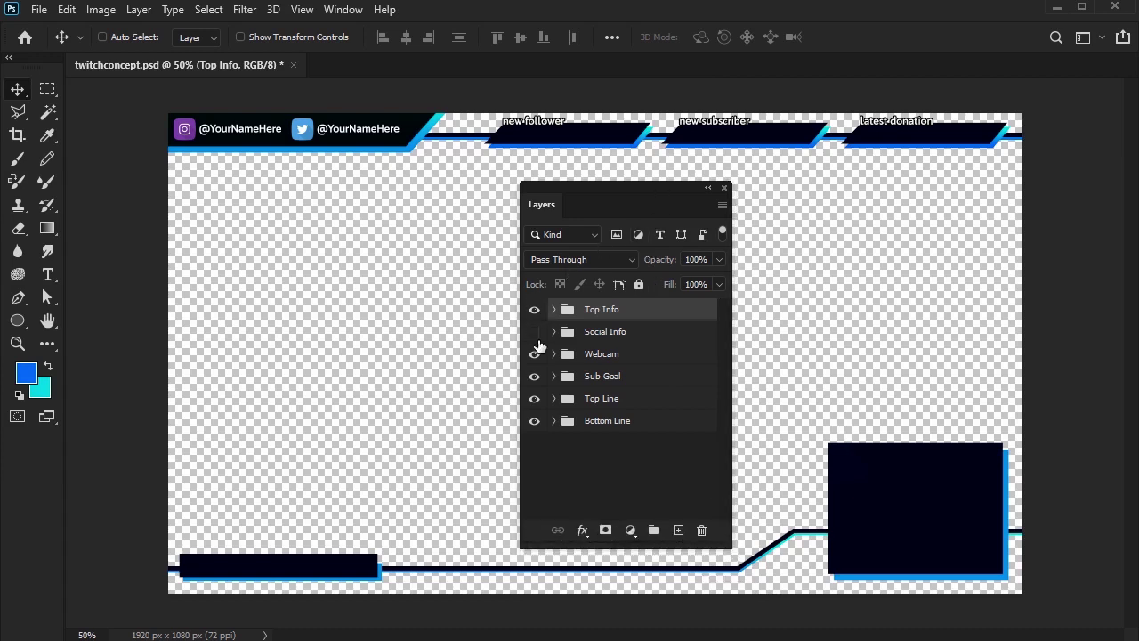
drag(534, 352, 534, 420)
- Merge the Top Info layers from latest donation to Top Buttons (Blue) into one layer
click(552, 309)
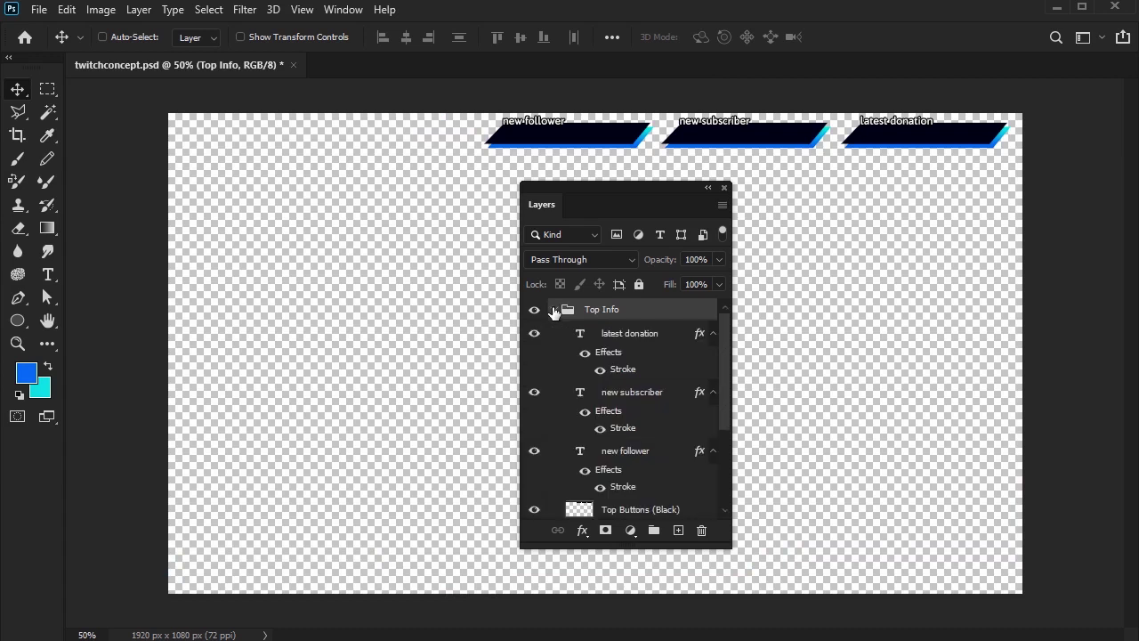
click(621, 349)
scroll(628, 391, down, 3)
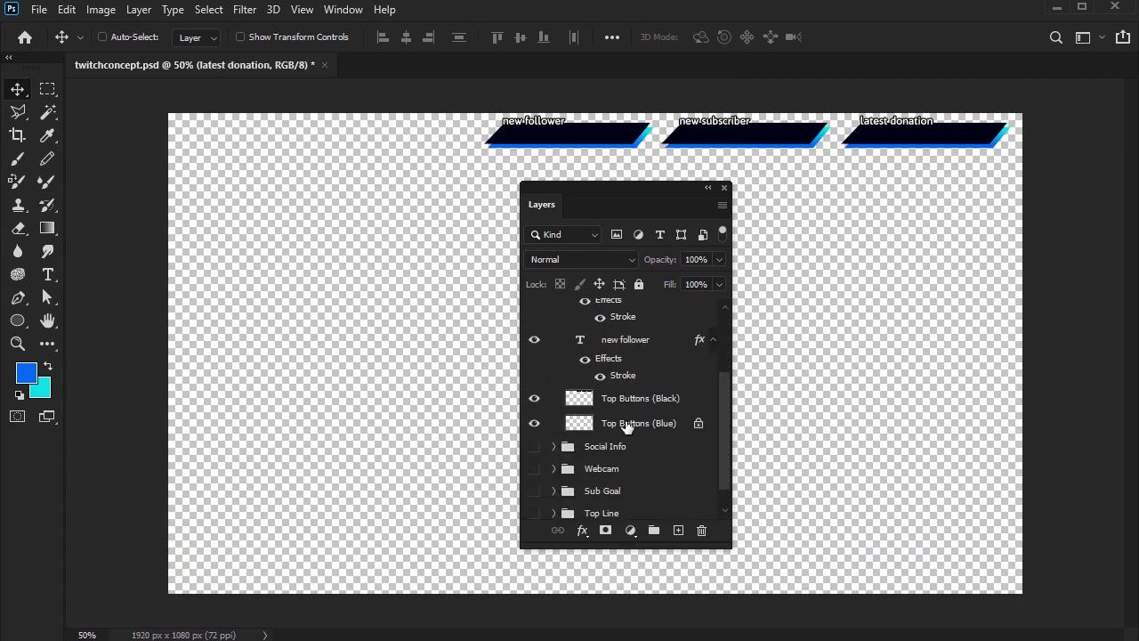
shift+click(628, 424)
right_click(632, 427)
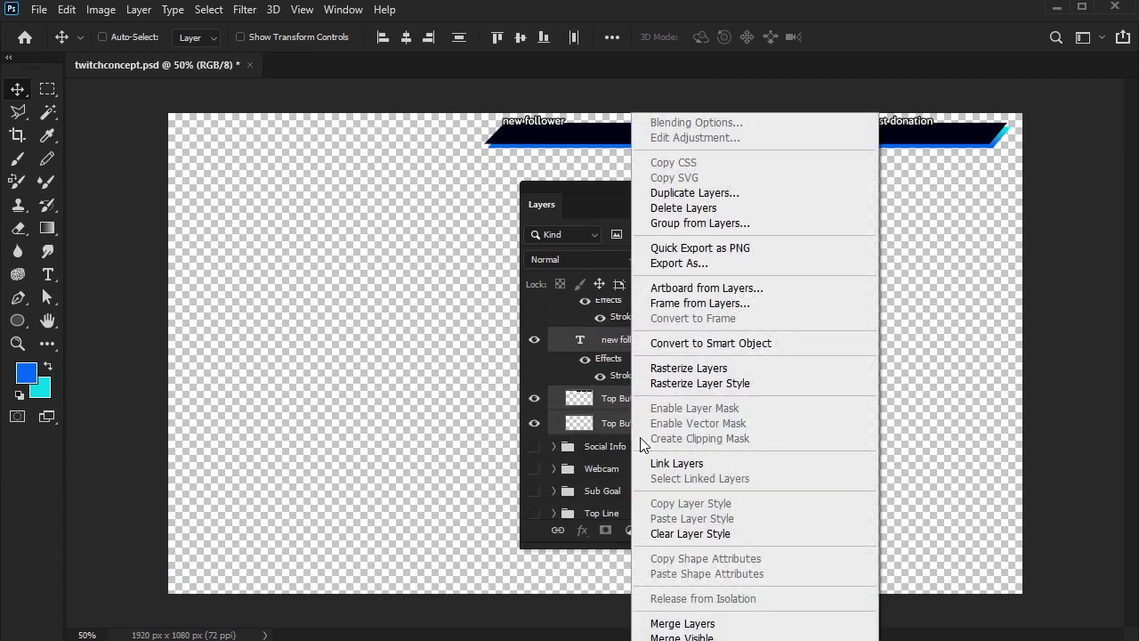
click(682, 624)
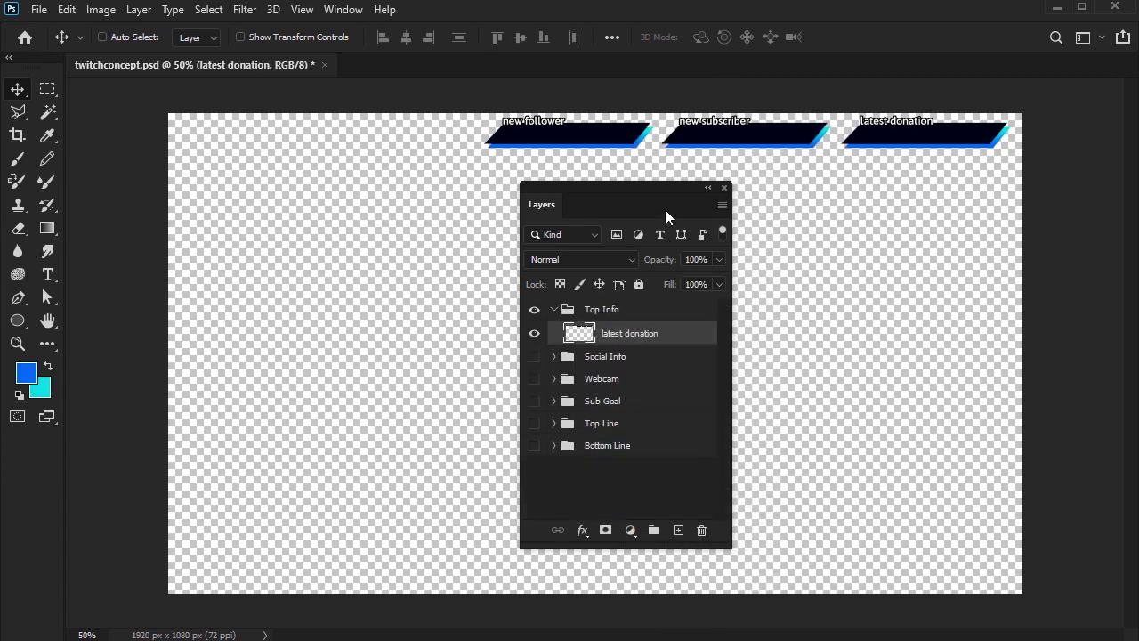
drag(634, 204, 1009, 207)
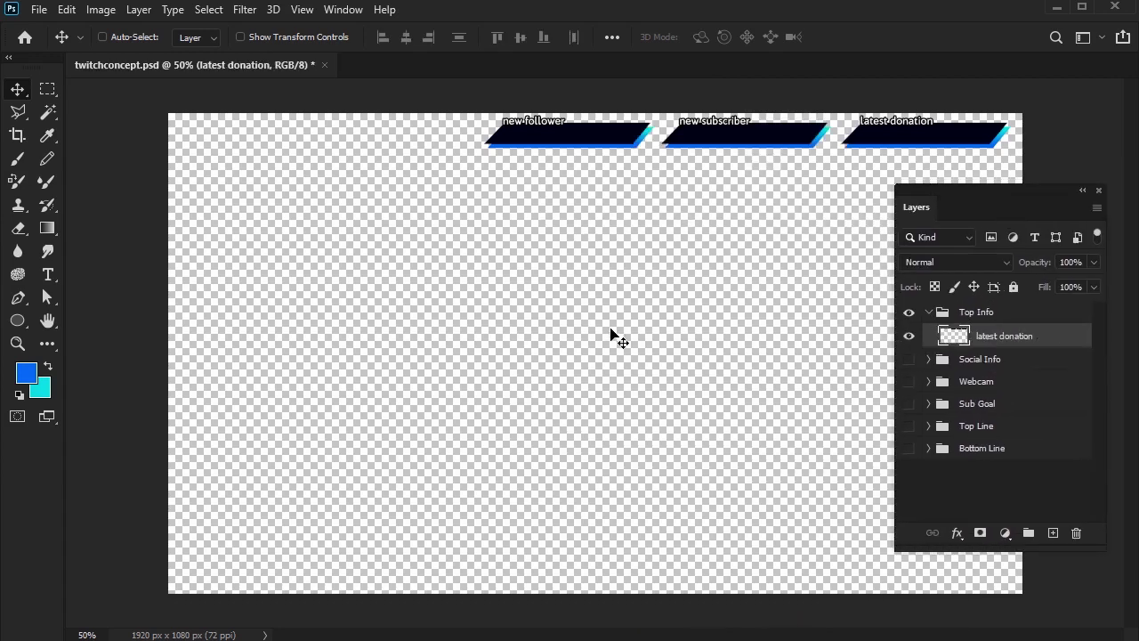
- Copy the whole canvas and paste it into a new clipboard-sized 1186×75 px document
key(ctrl+a)
click(210, 10)
mouse_move(66, 10)
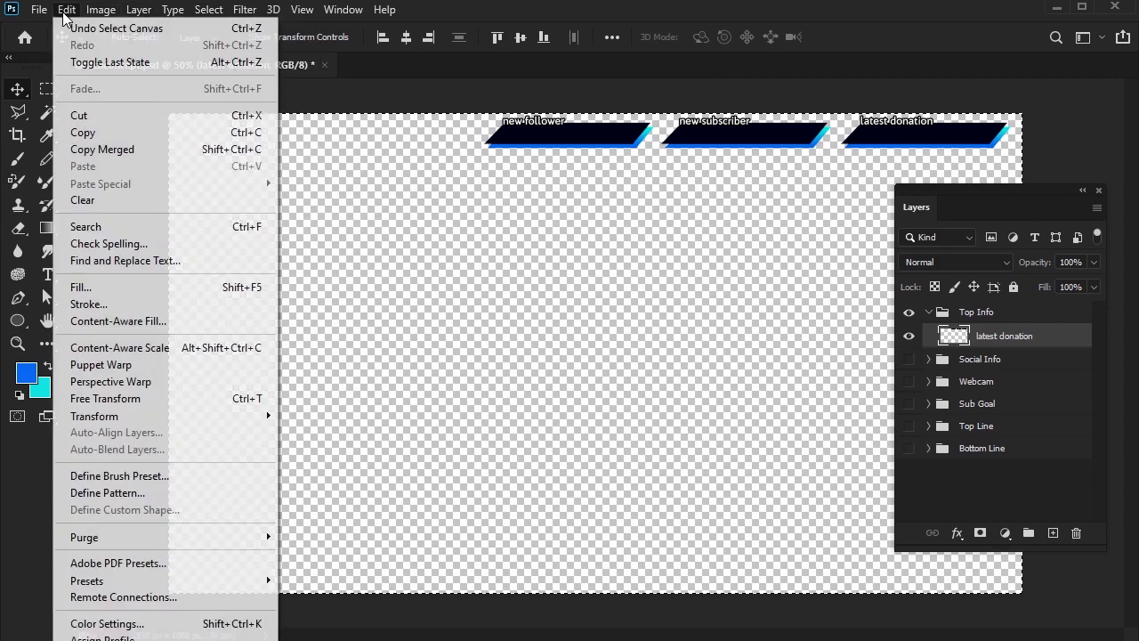
click(94, 132)
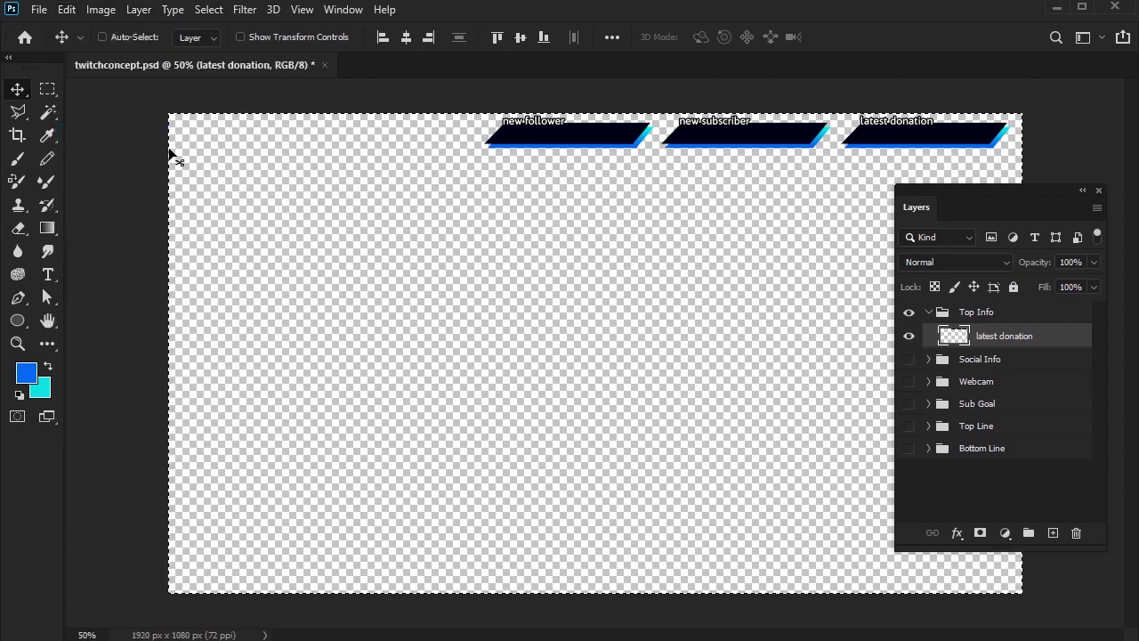
click(39, 10)
click(54, 31)
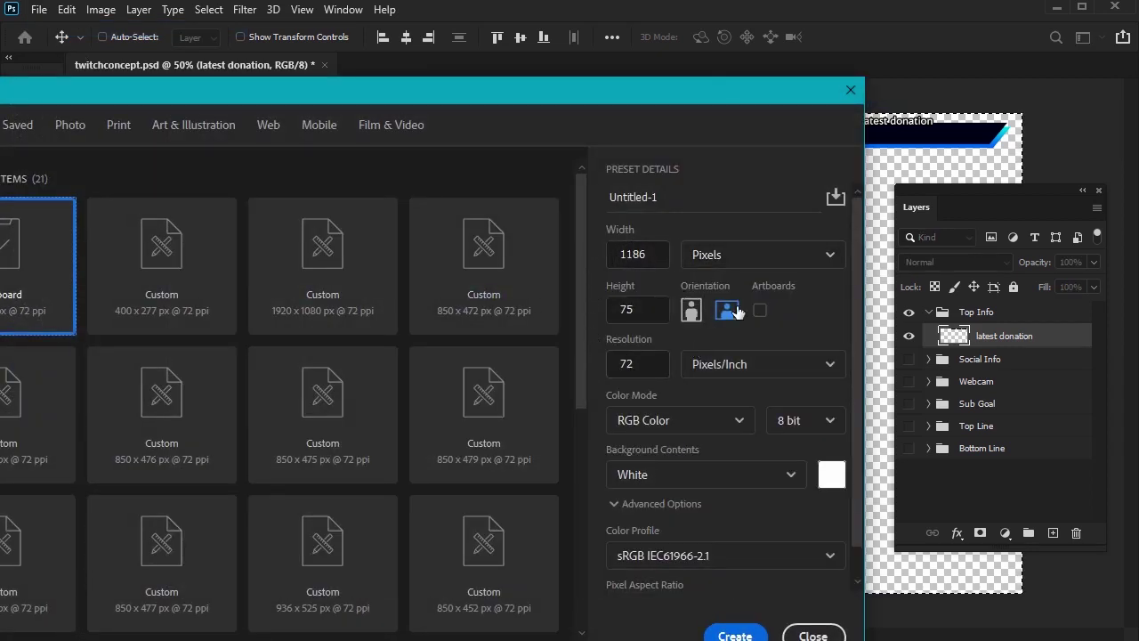
click(711, 97)
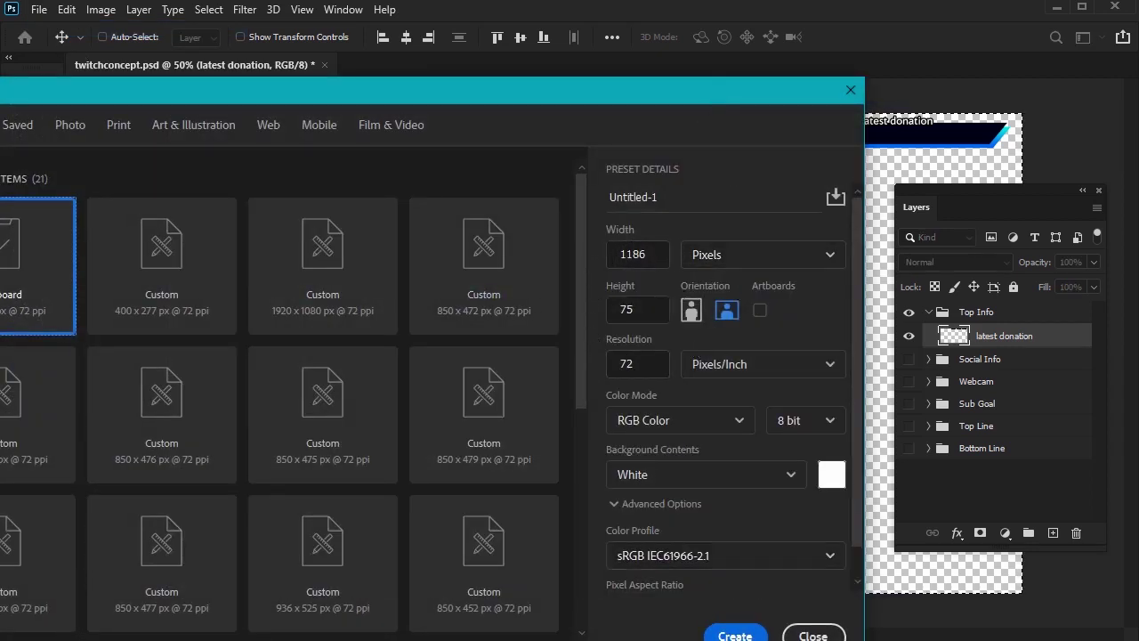
key(ctrl+v)
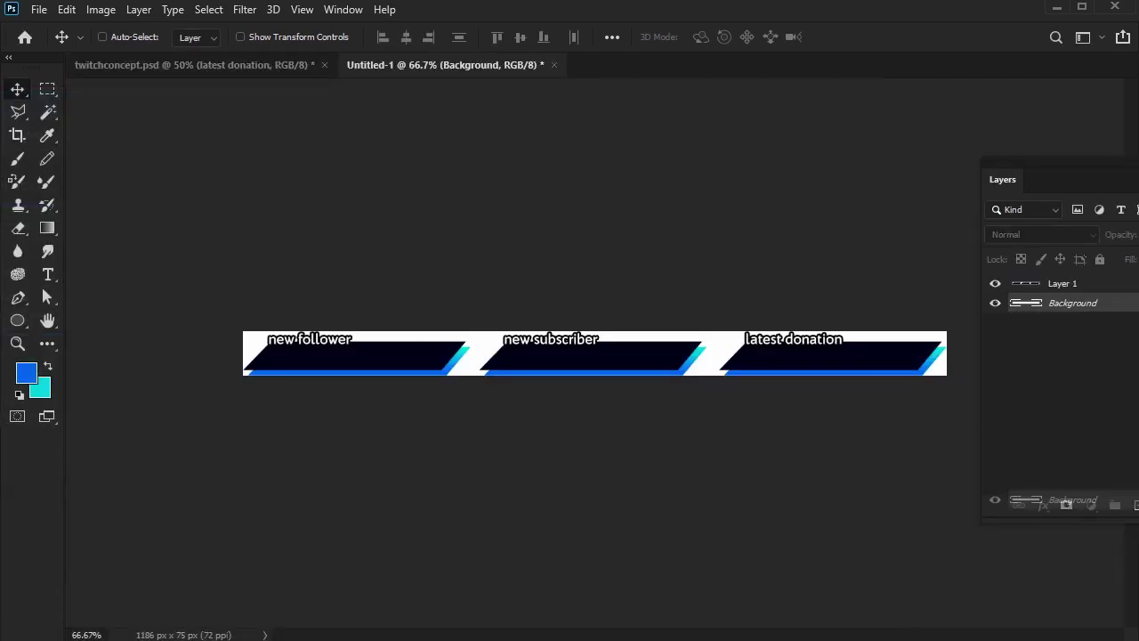
- Delete the white Background layer and save the banners as a PNG named 'top'
key(Delete)
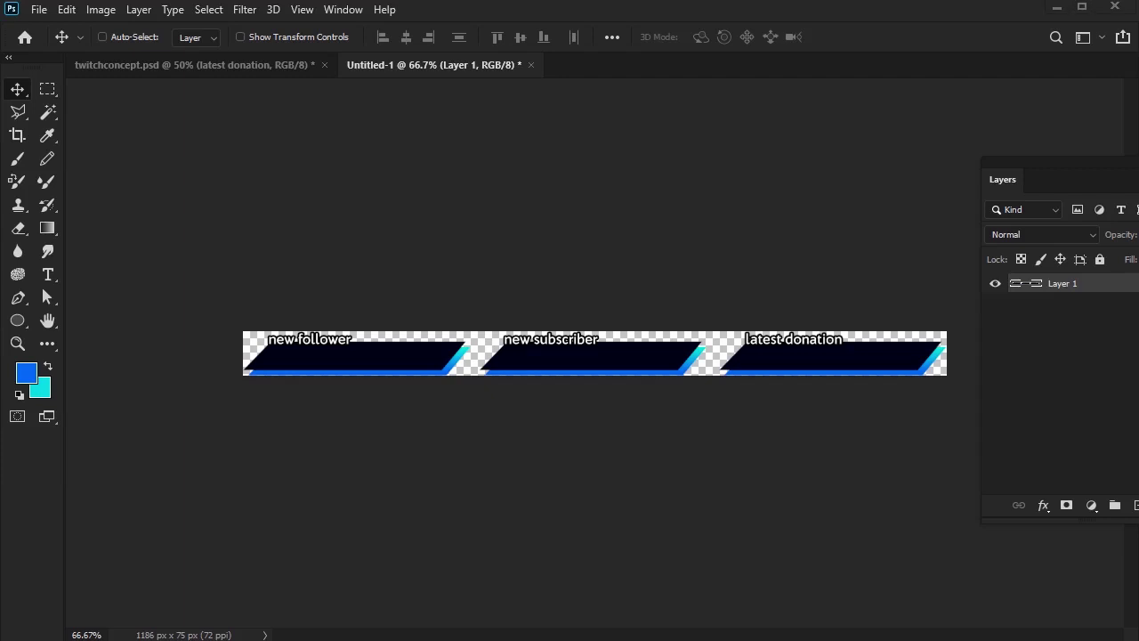
click(39, 9)
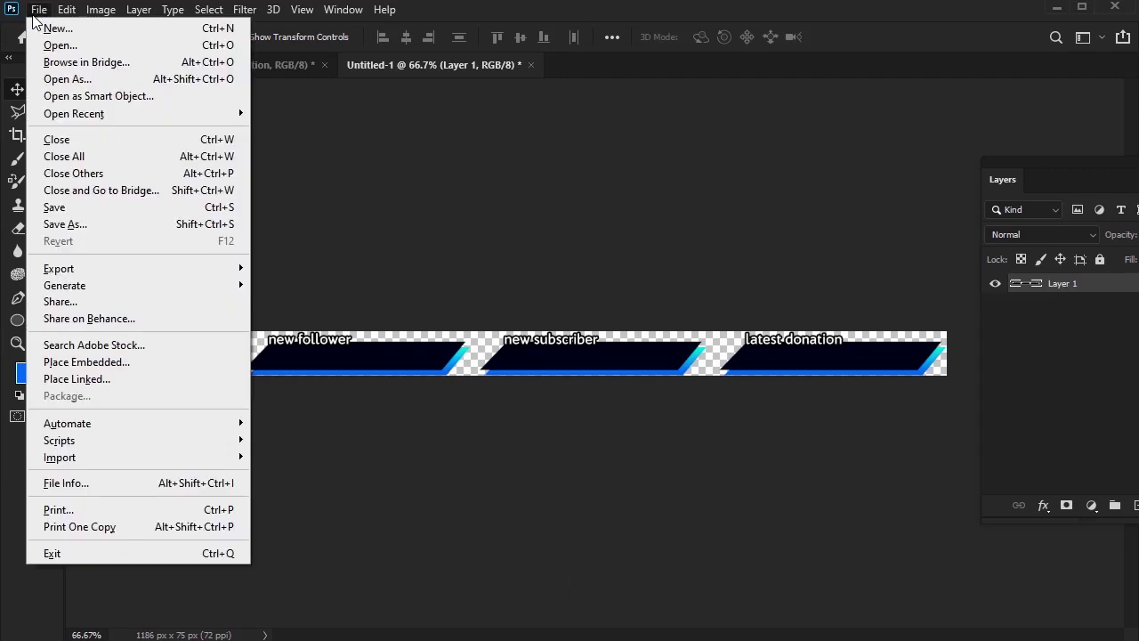
click(89, 226)
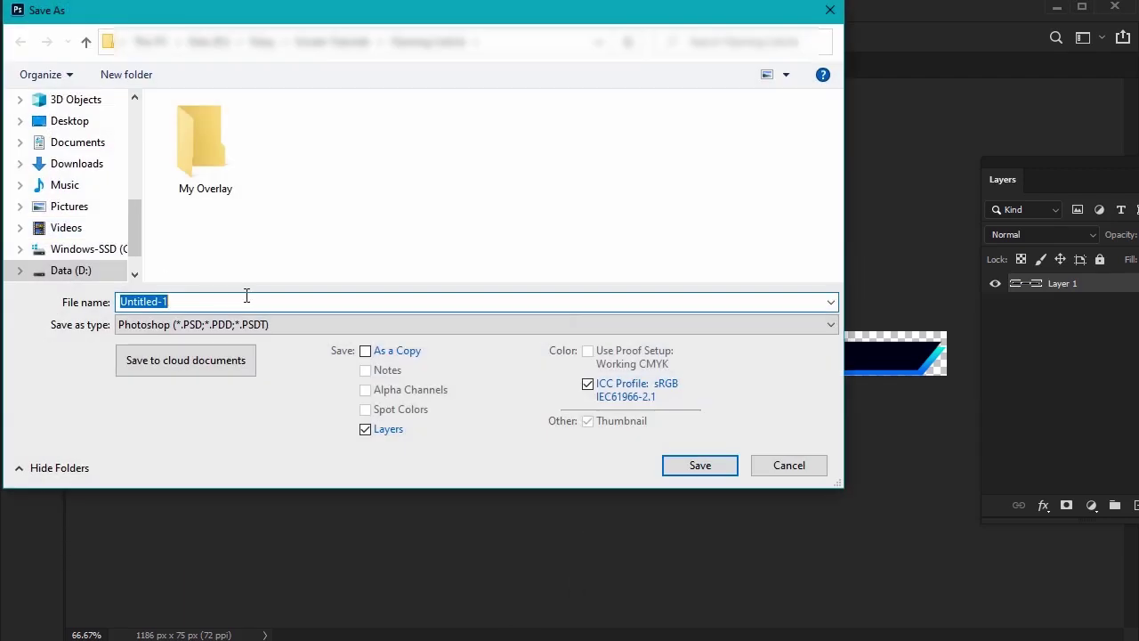
click(288, 326)
click(217, 569)
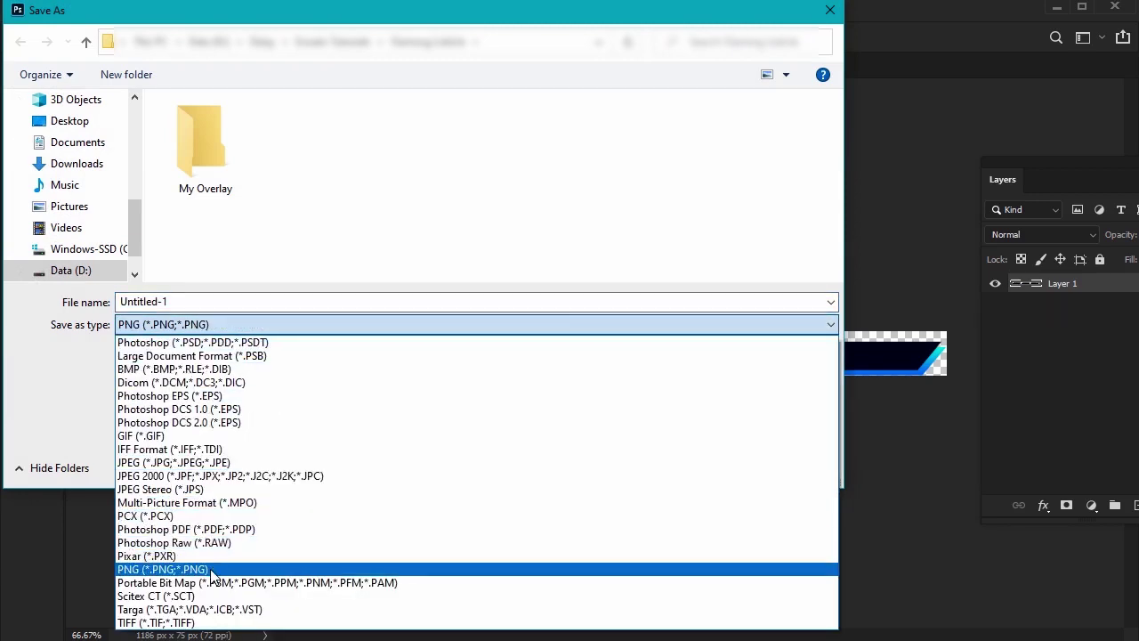
click(223, 303)
key(ctrl+a)
text(top)
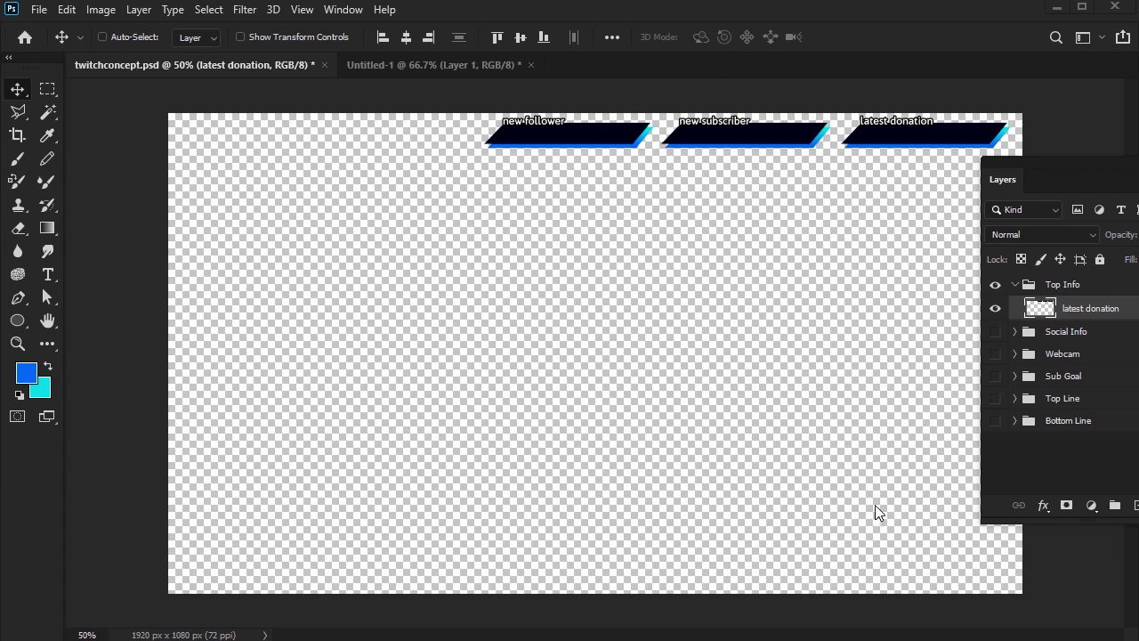
- Hide the Top Info group and show only the Social Info group, expanded
click(1015, 285)
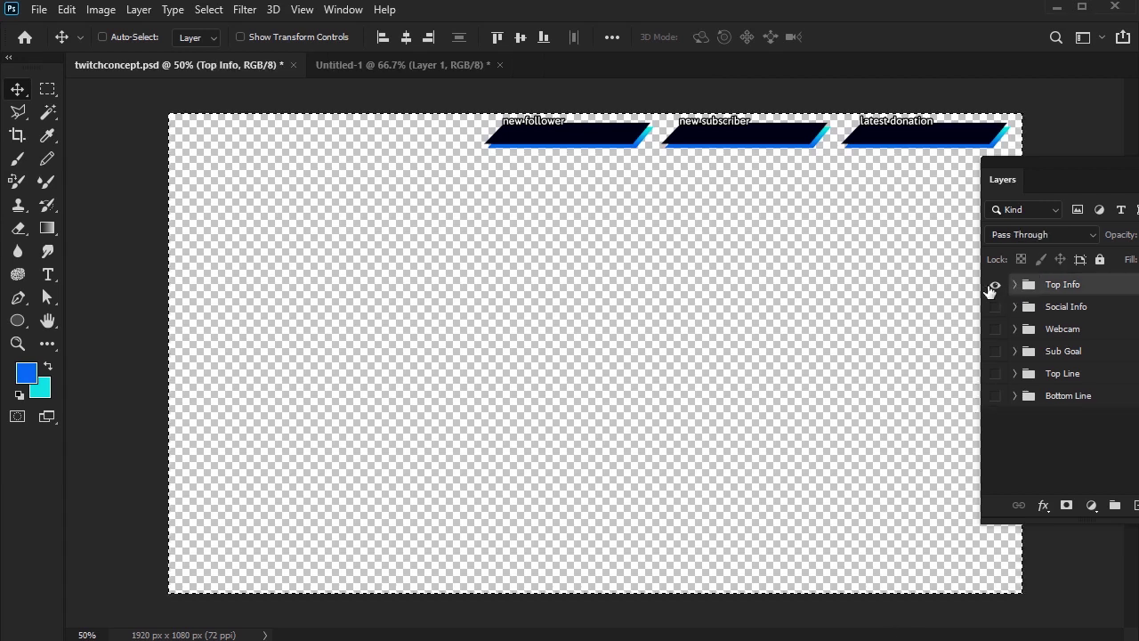
click(995, 285)
click(995, 307)
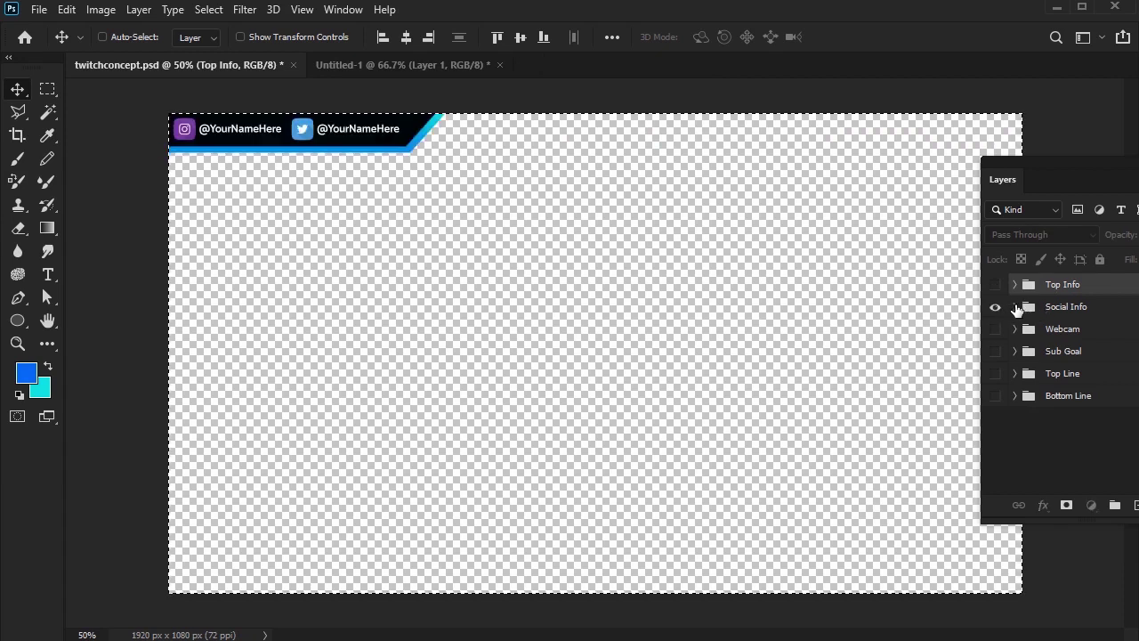
click(1015, 307)
- Merge Social Info's layers from Layer 1 to Socials (Blue), then create a 624×89 px document
drag(1084, 161, 817, 141)
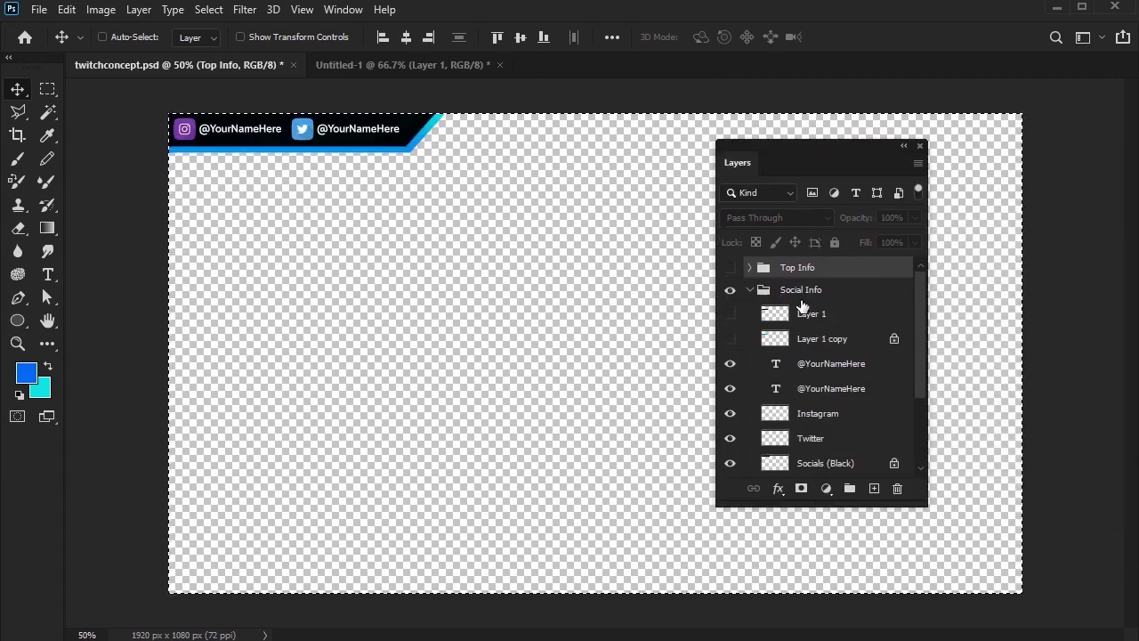
click(806, 313)
scroll(808, 421, down, 3)
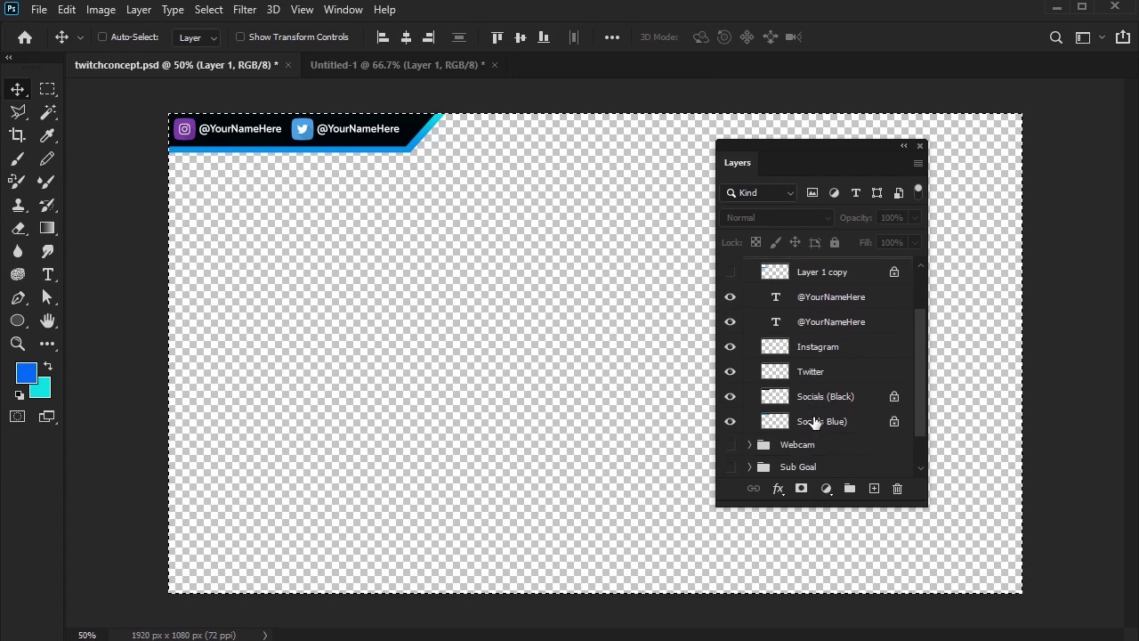
shift+click(821, 399)
key(ctrl+e)
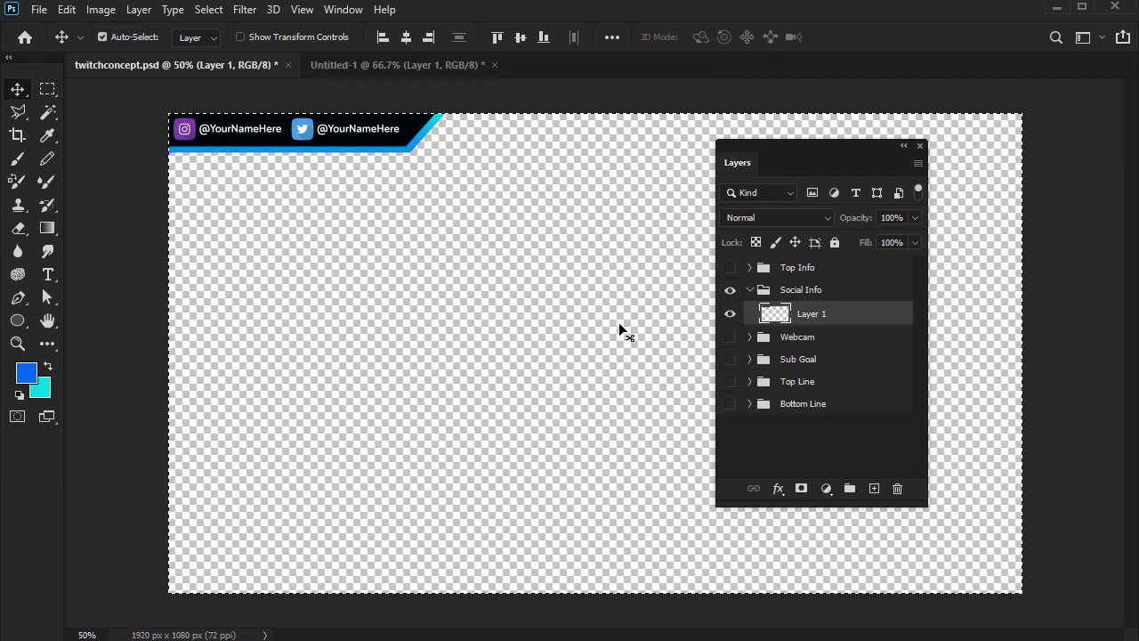
key(ctrl+n)
key(Return)
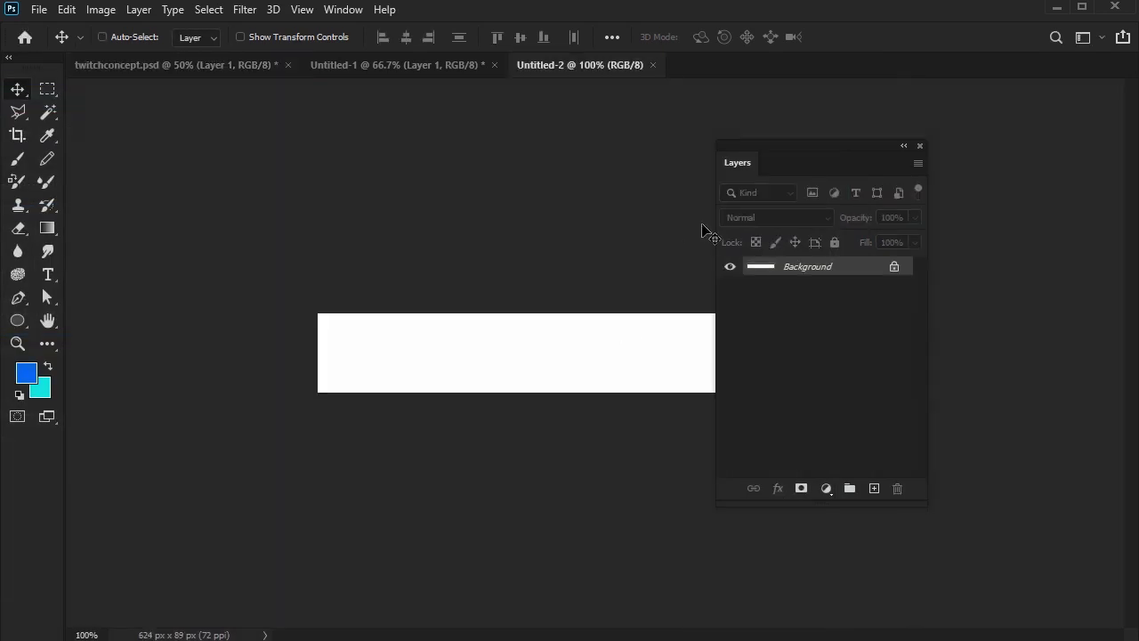
- Paste the banner, delete its white Background layer, and save it as PNG 'social_media'
key(ctrl+v)
drag(826, 148, 1136, 145)
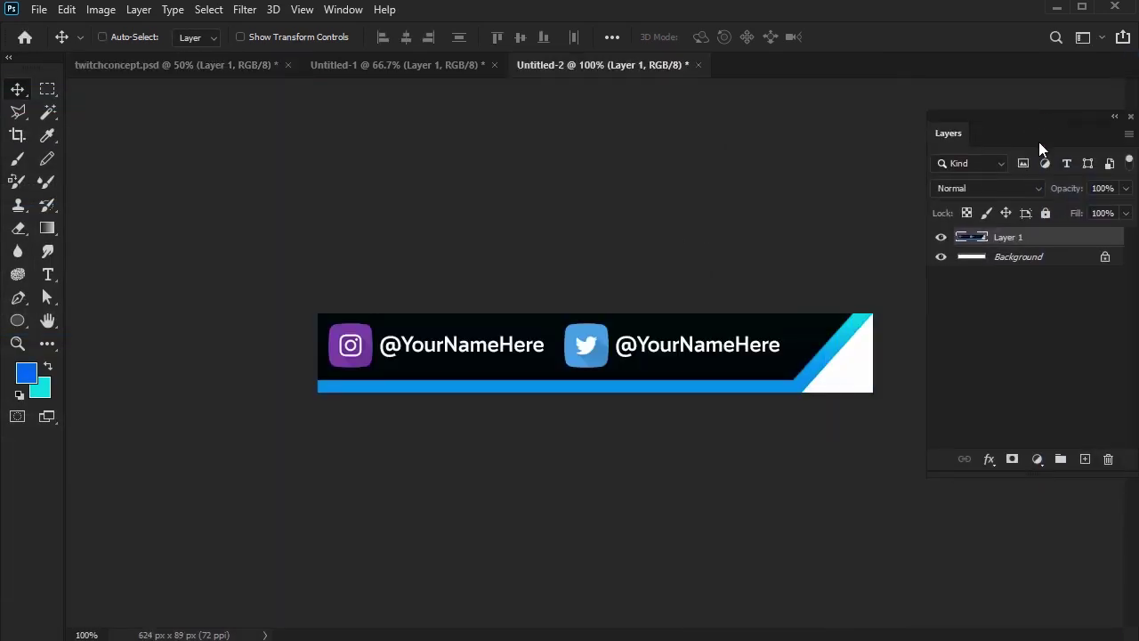
drag(1038, 257, 1105, 460)
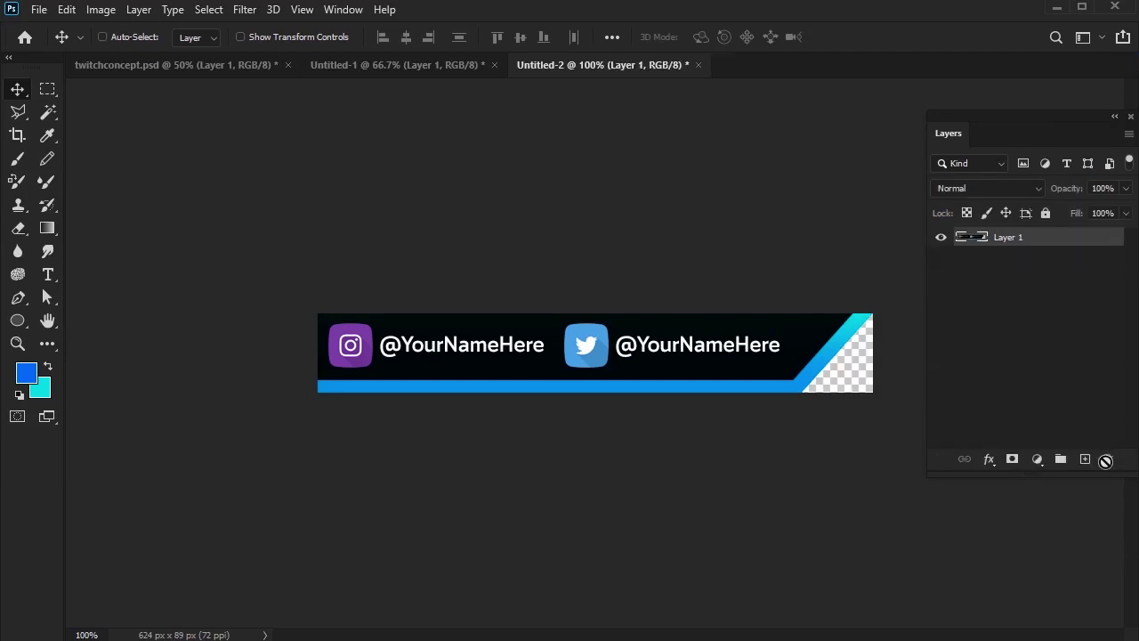
click(39, 9)
click(60, 220)
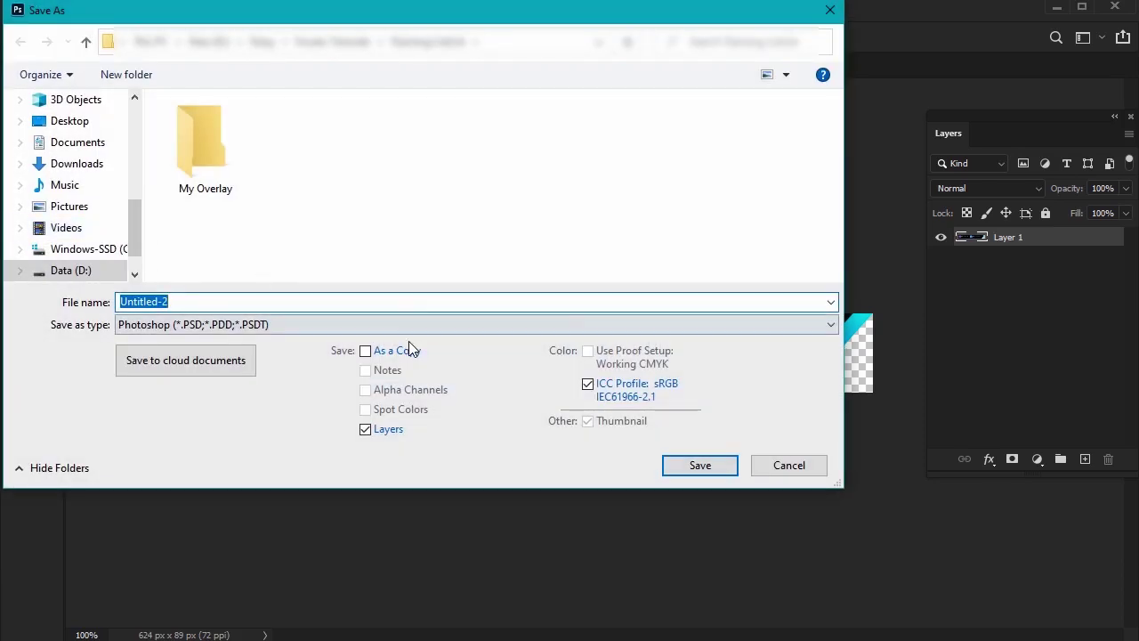
click(412, 324)
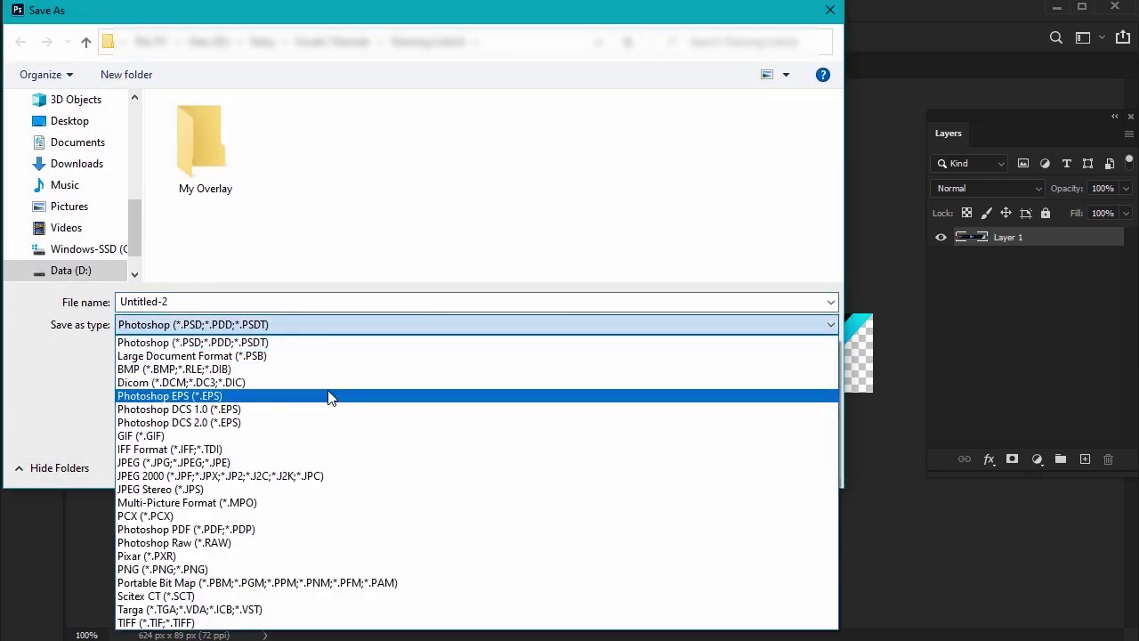
click(208, 572)
click(259, 302)
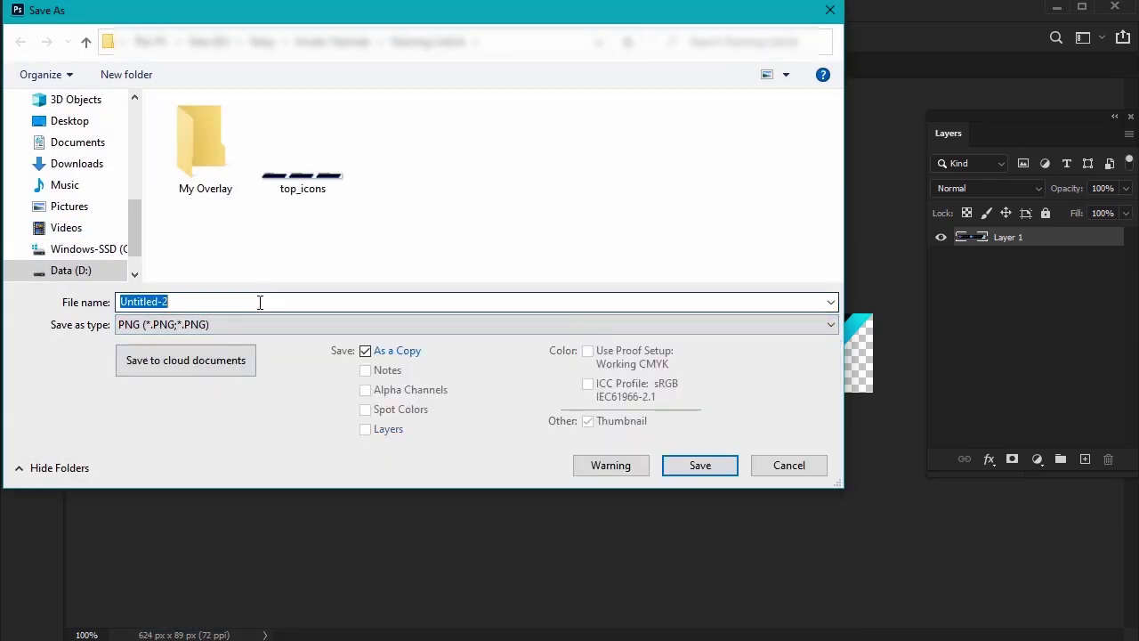
text(social_med)
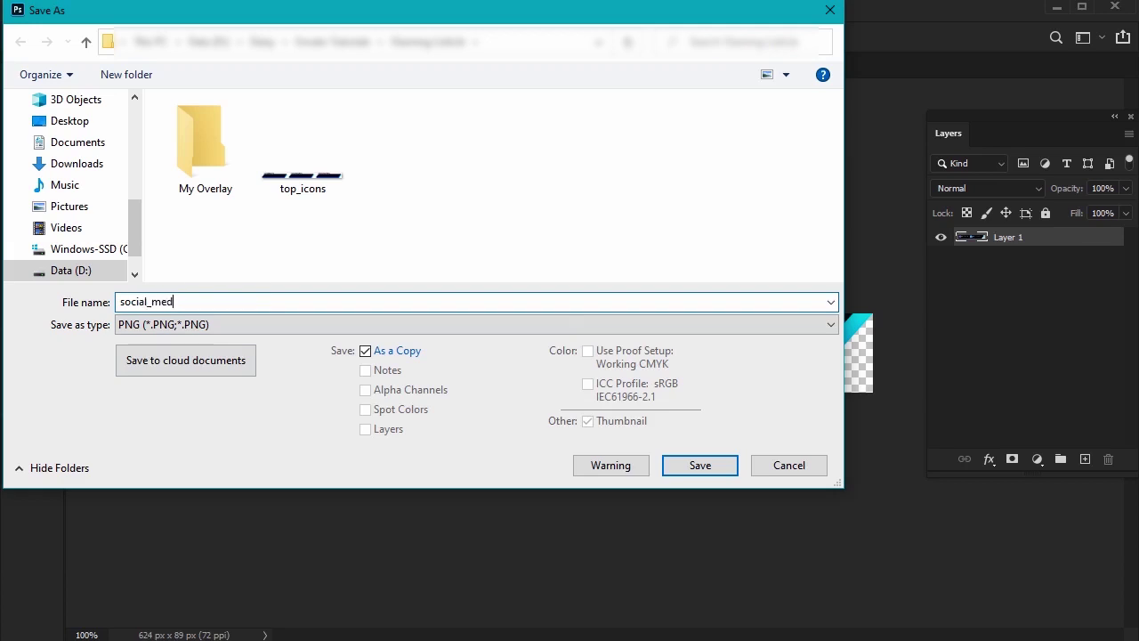
text(ia)
key(Return)
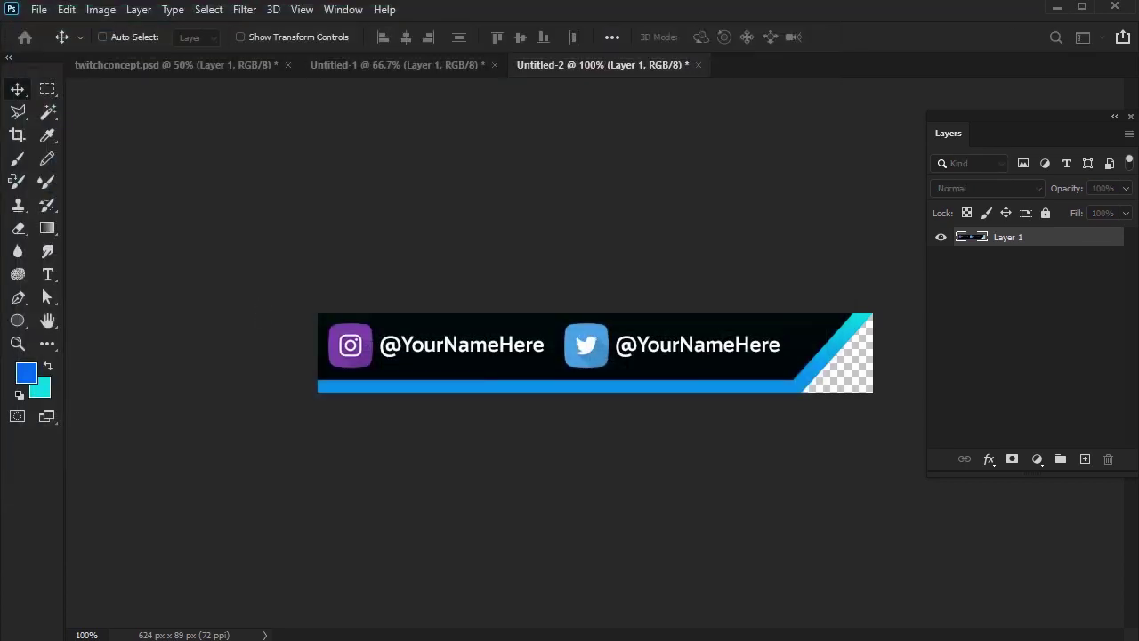
- In twitchconcept.psd, make all six layer groups visible again
click(198, 65)
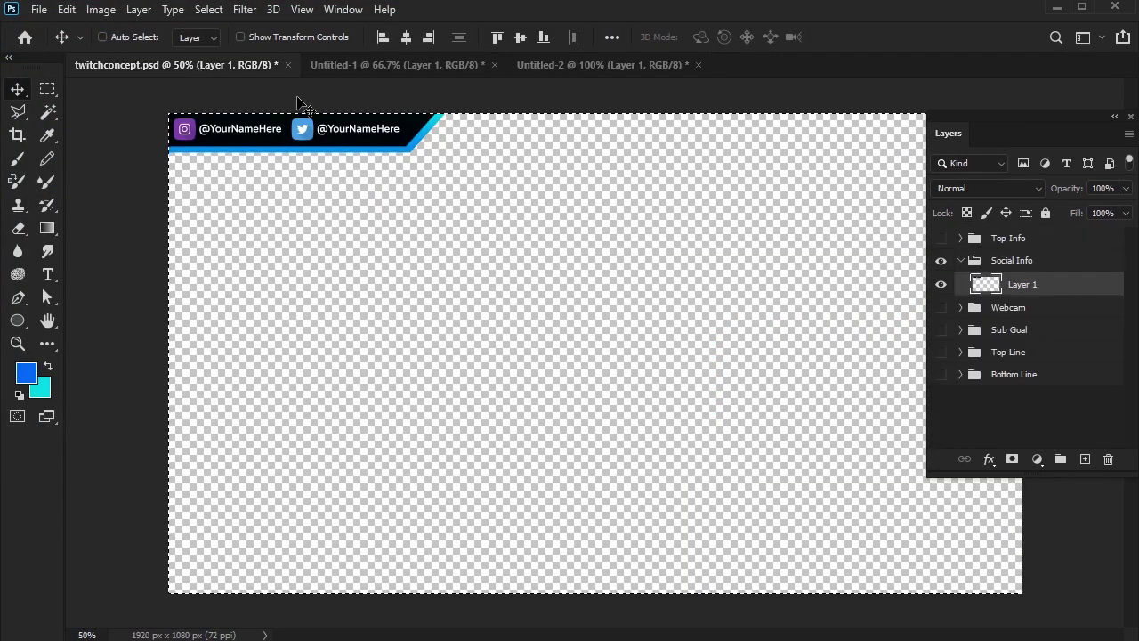
click(941, 260)
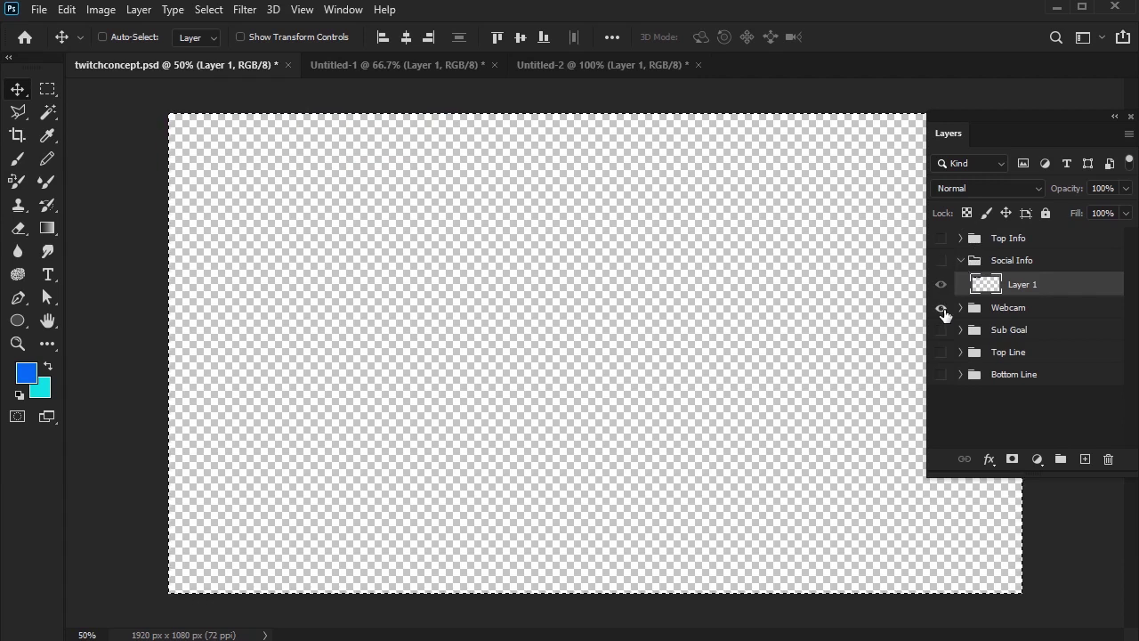
click(940, 308)
click(941, 330)
click(940, 352)
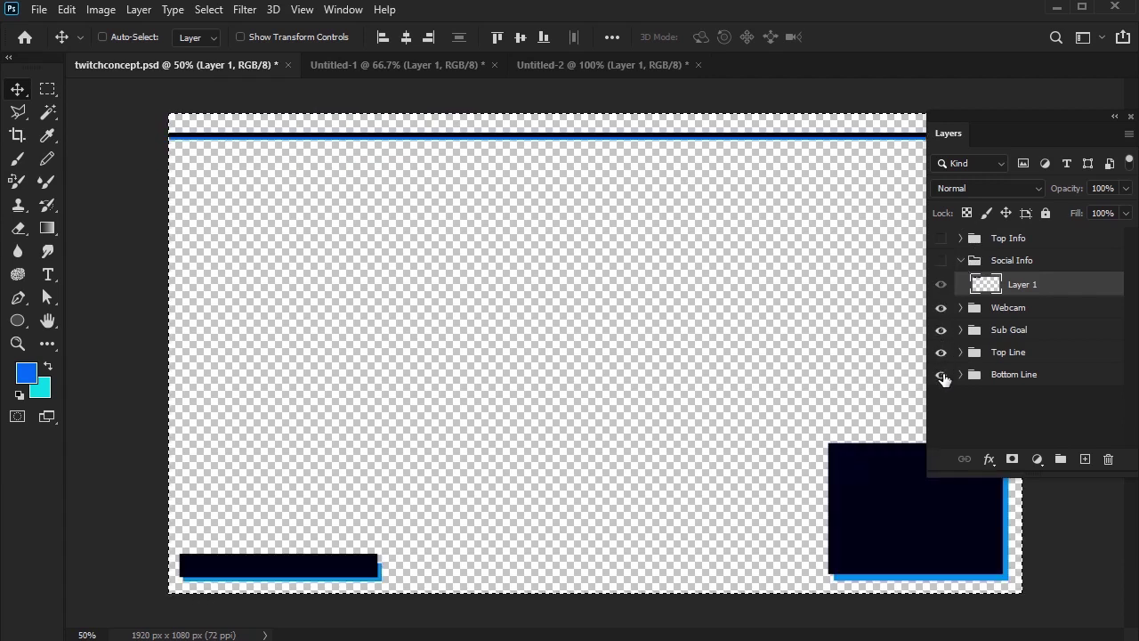
click(940, 375)
click(940, 239)
click(941, 260)
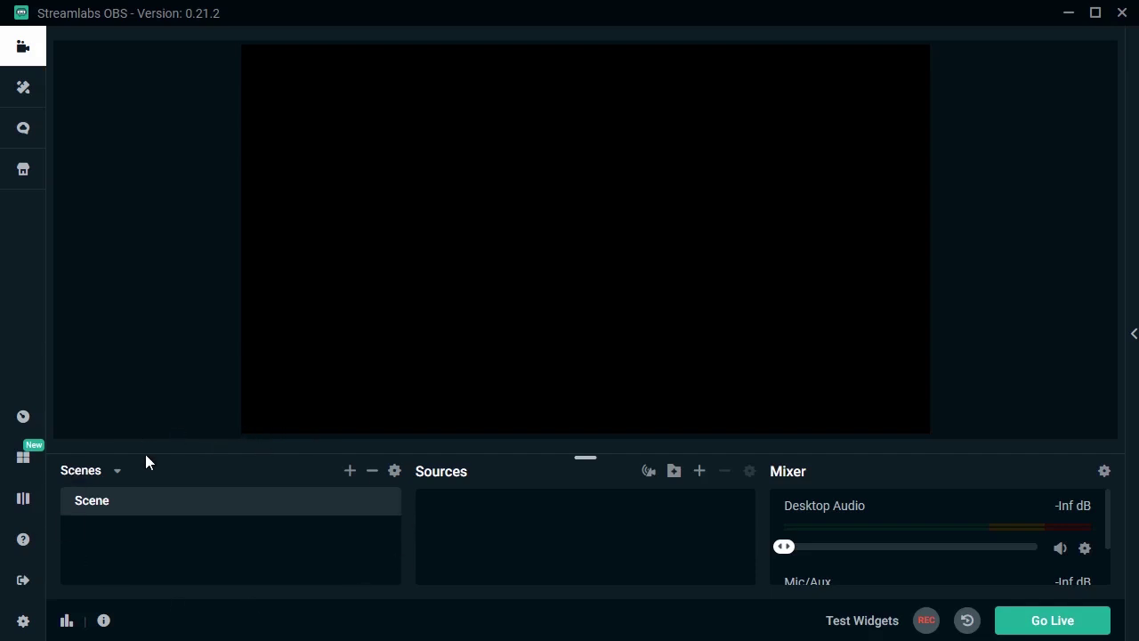
- Create a new scene named 'My Overlay'
click(351, 472)
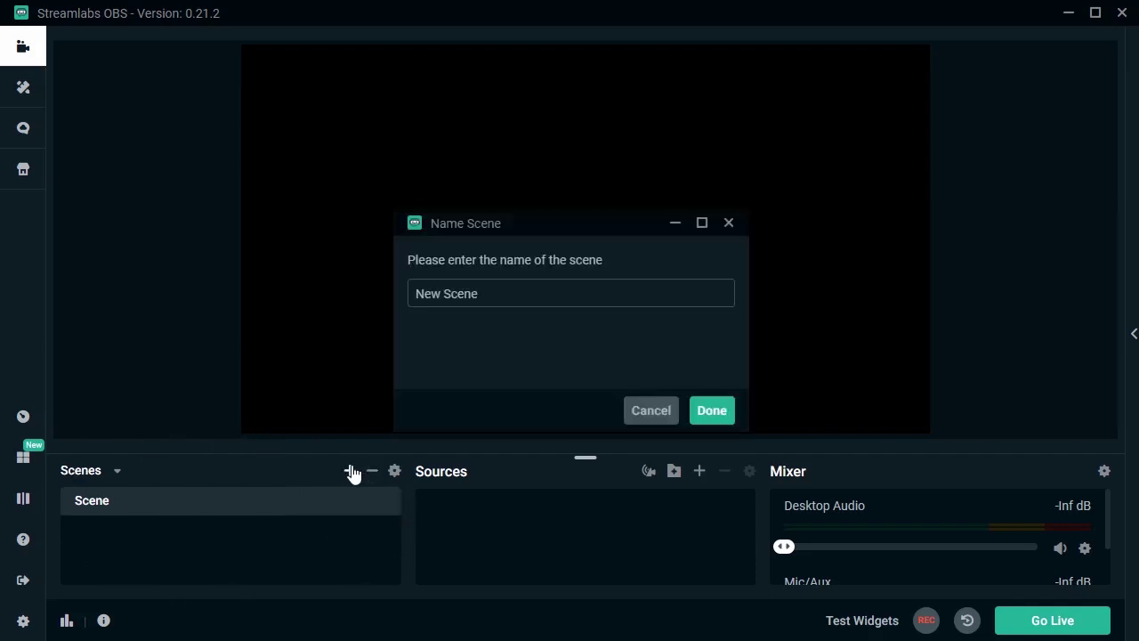
key(ctrl+a)
text(My Overlay)
click(708, 409)
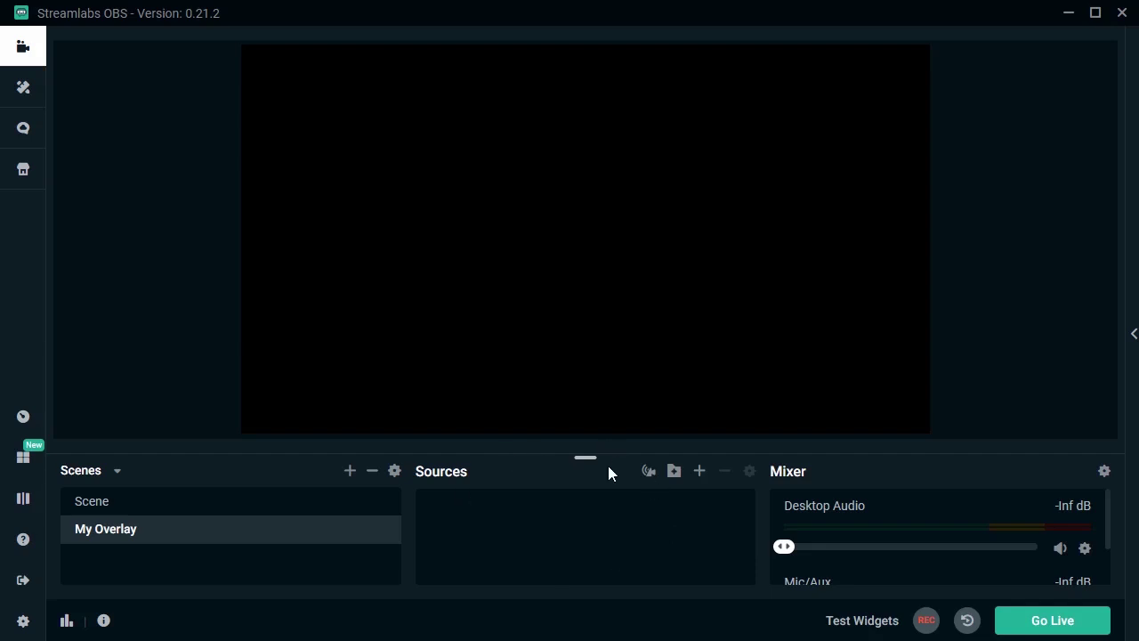
- Add an Image source named 'Top Bars' using the top_bar PNG
click(700, 471)
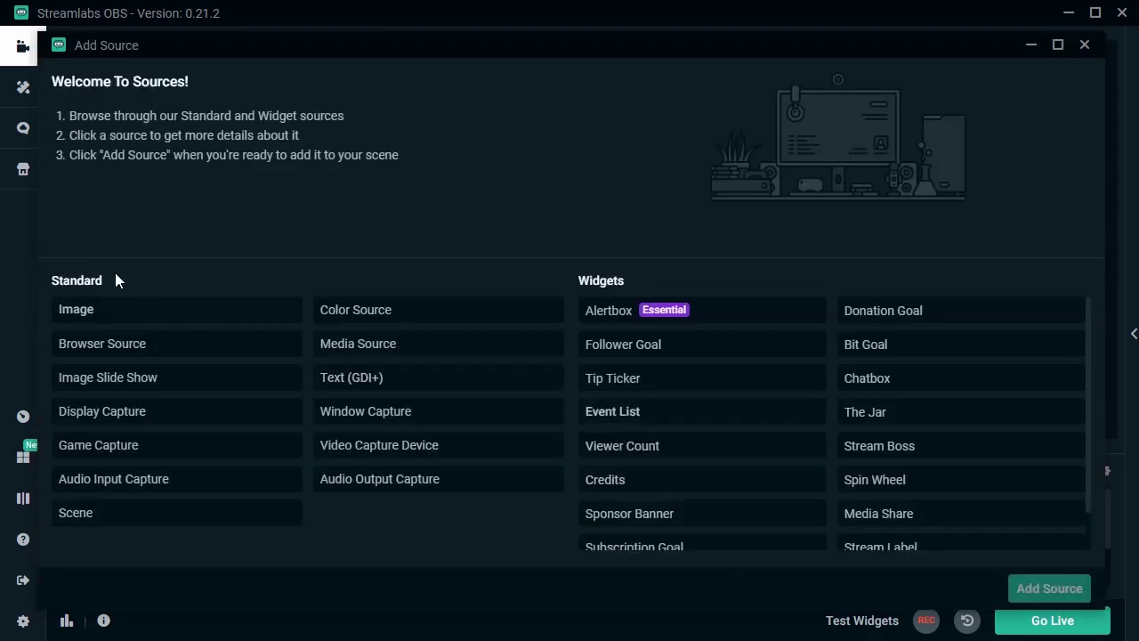
click(133, 313)
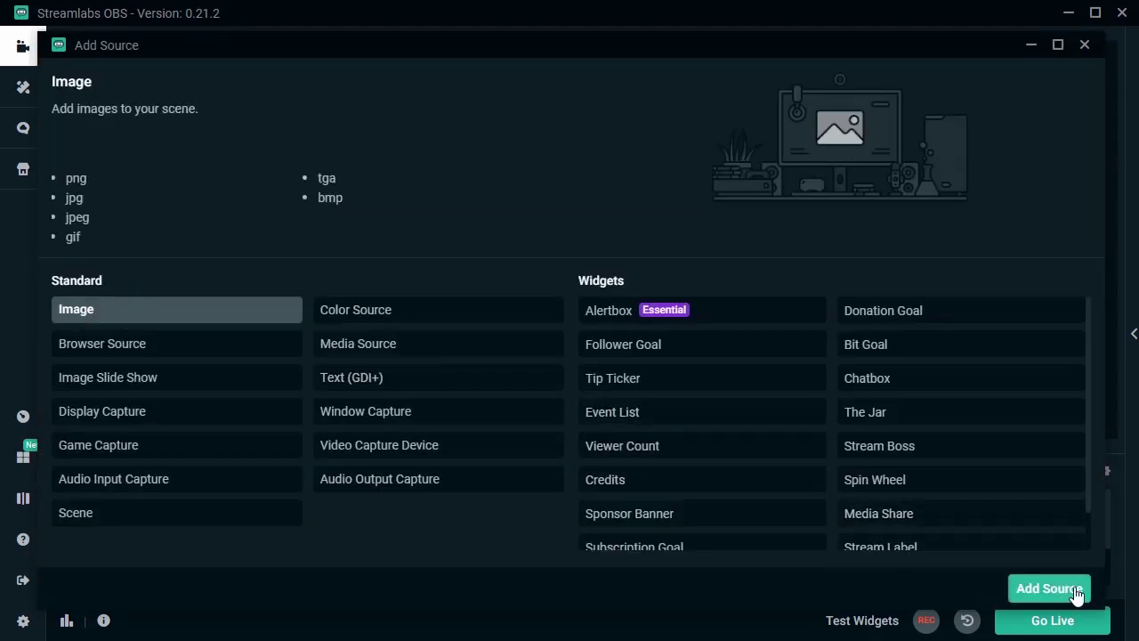
click(1049, 588)
drag(406, 300, 287, 291)
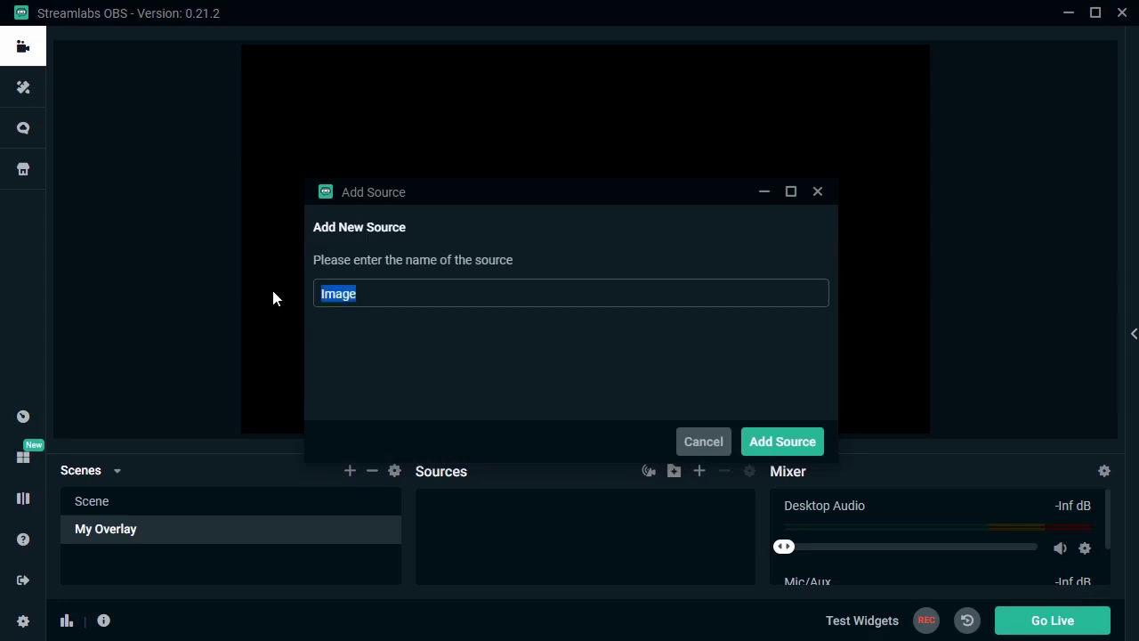
text(Top Bars)
click(780, 433)
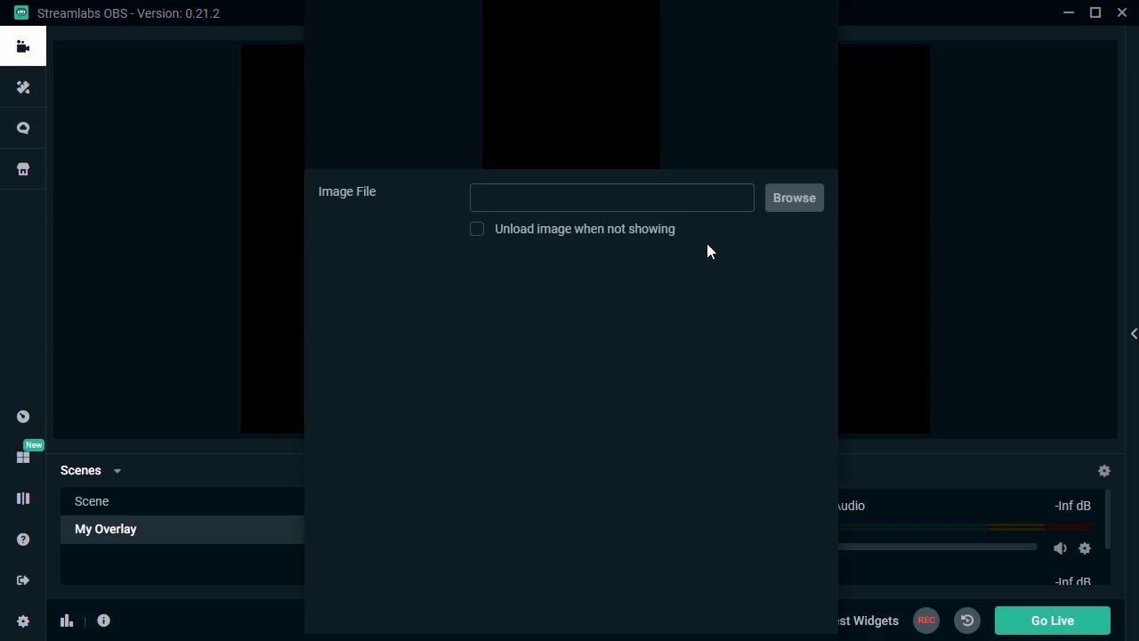
click(810, 200)
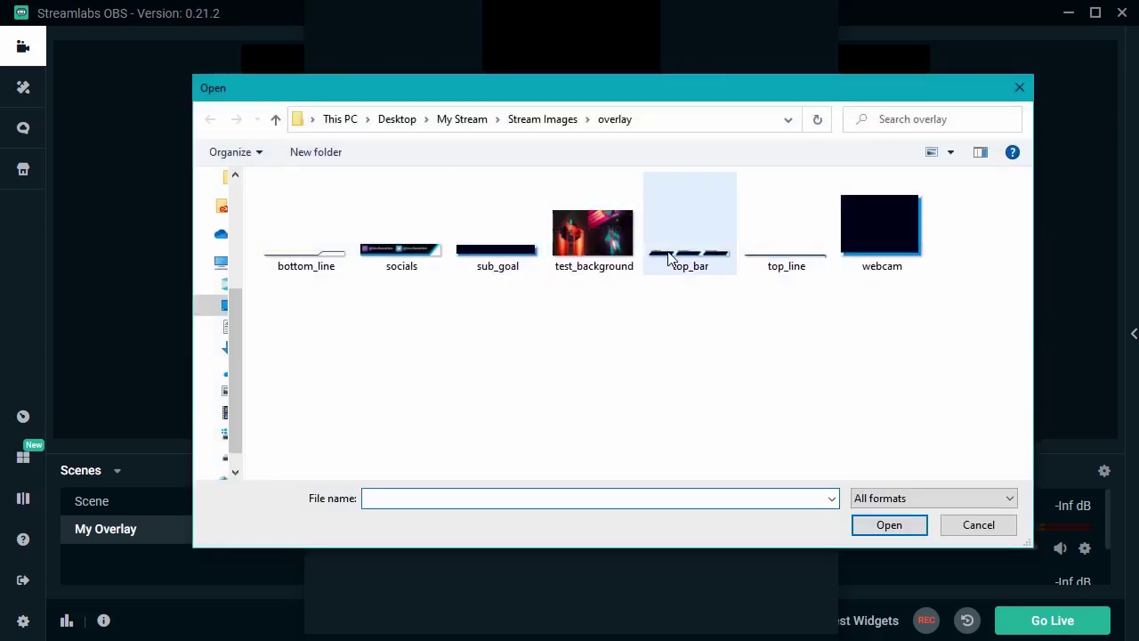
double_click(681, 257)
key(Return)
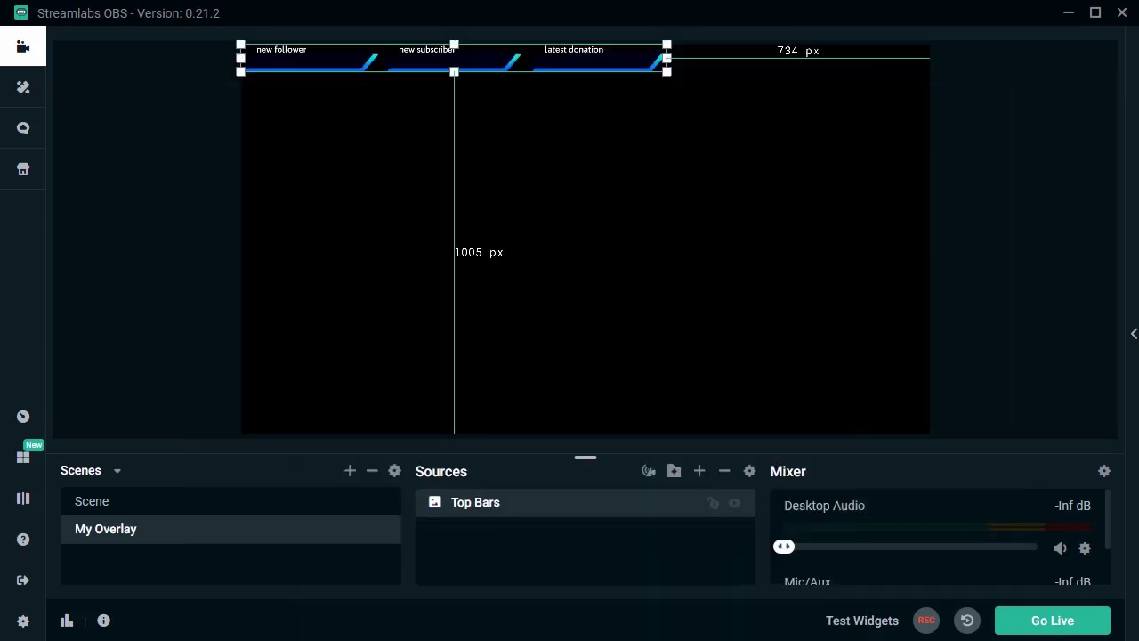
- Move Top Bars to the top centre of the canvas and hide Test Background
drag(584, 55, 833, 75)
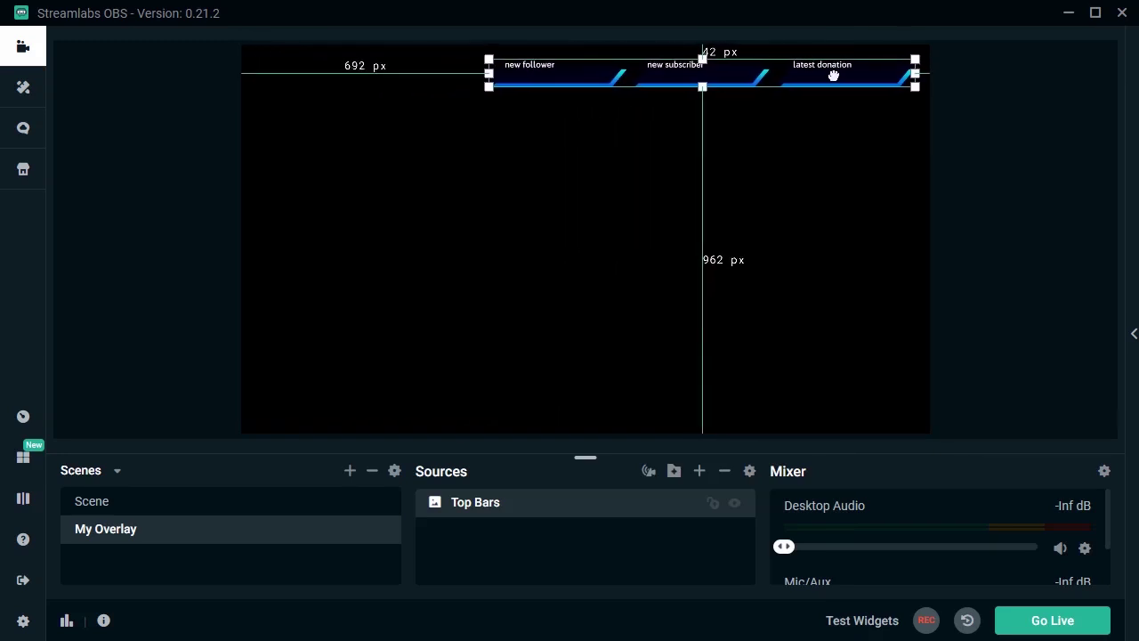
click(844, 191)
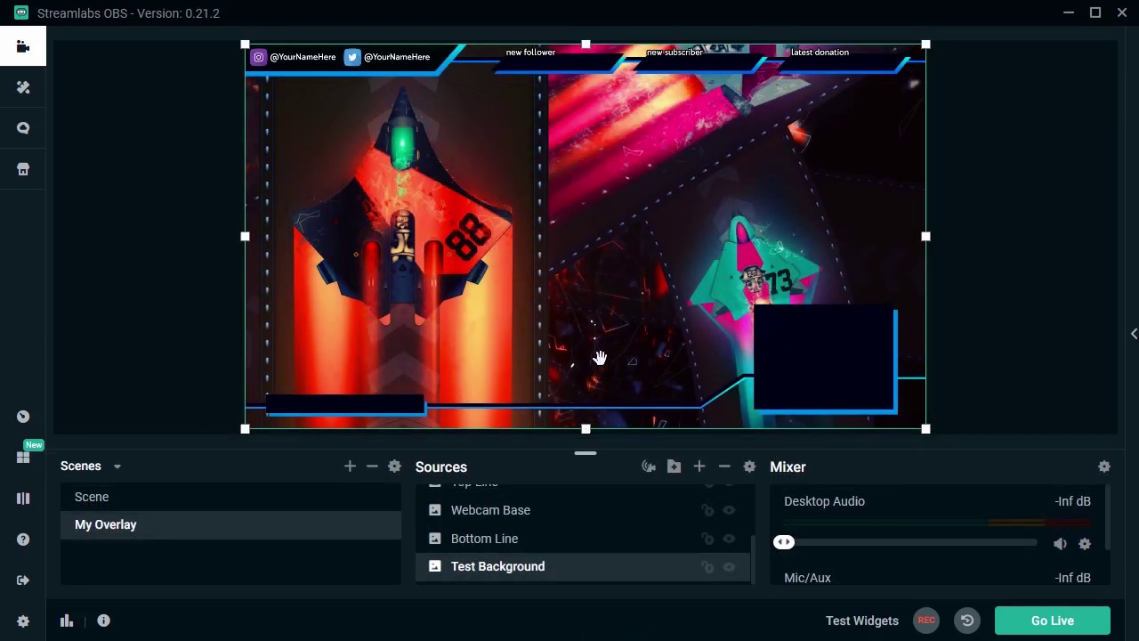
click(729, 566)
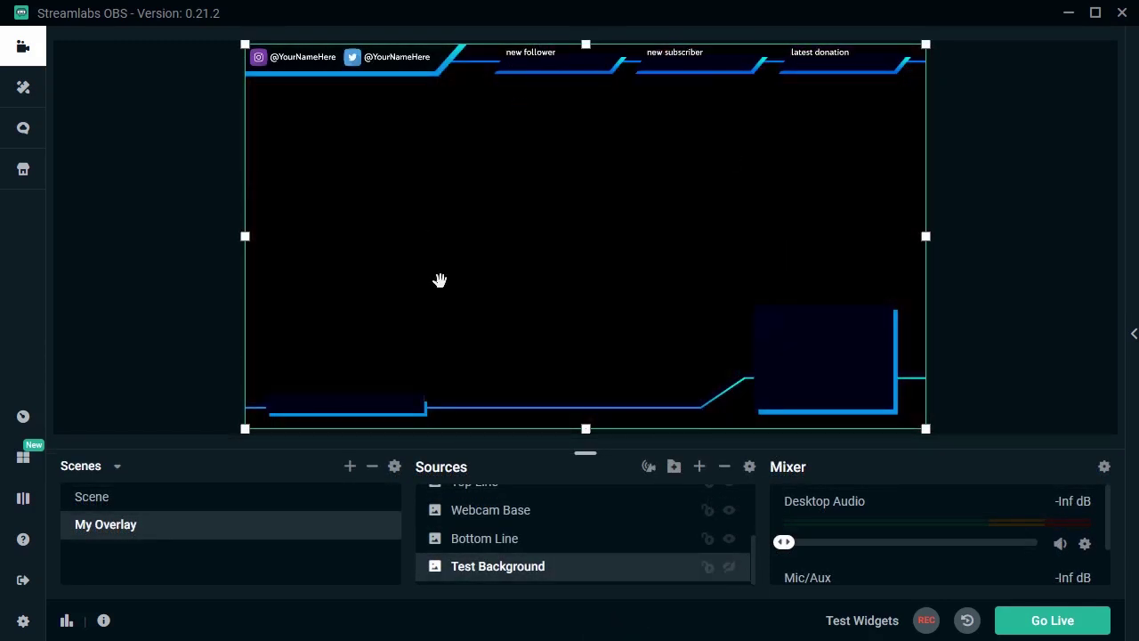
- Make Test Background visible again and select the Sub Goal Base source
click(729, 567)
click(732, 568)
click(731, 567)
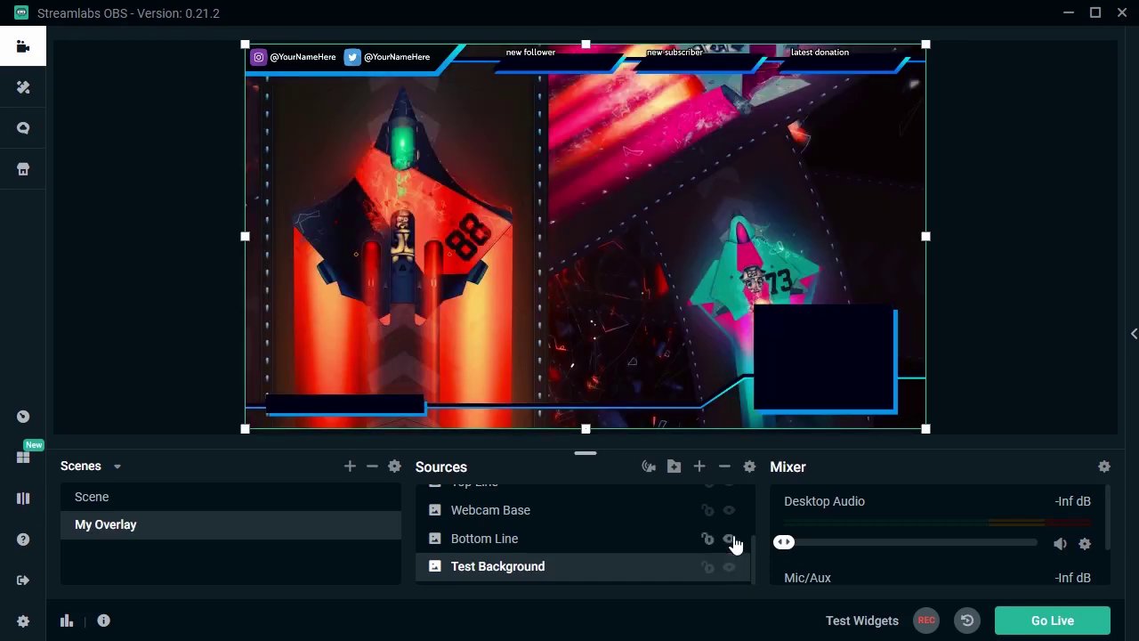
scroll(728, 555, up, 3)
click(561, 501)
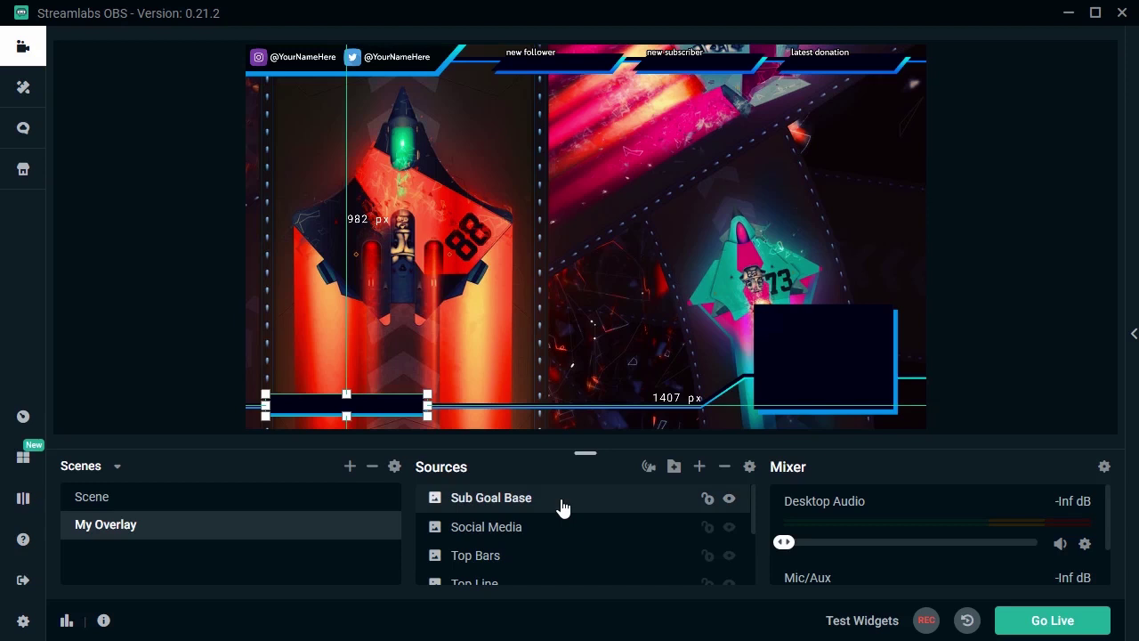
- Choose the Stream Label widget from the Add Source widget list
click(702, 469)
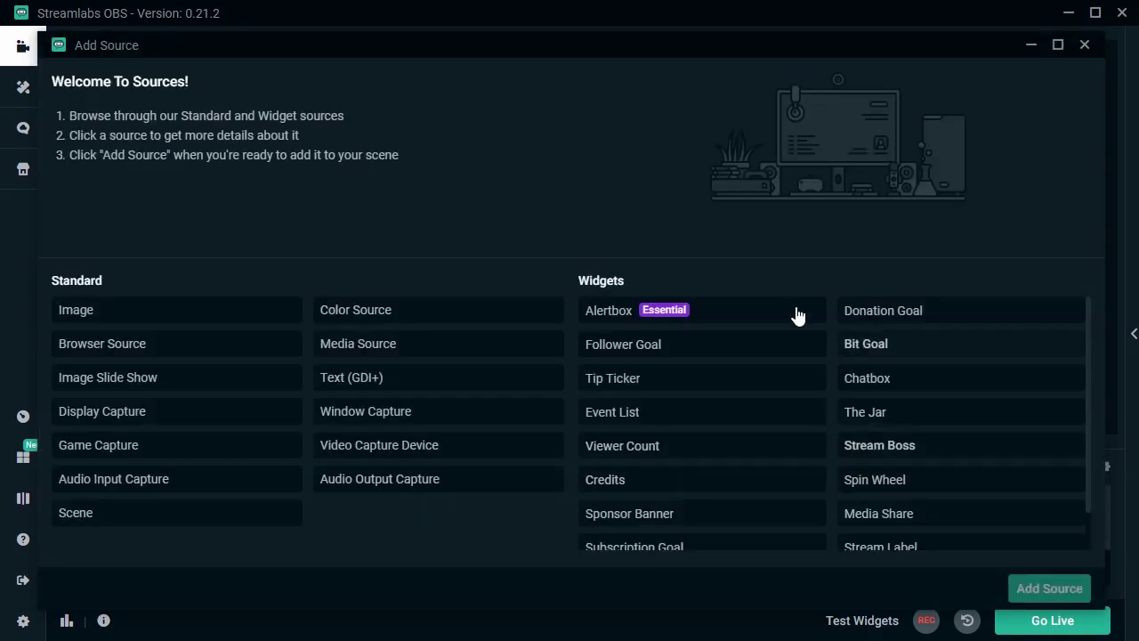
scroll(943, 409, down, 1)
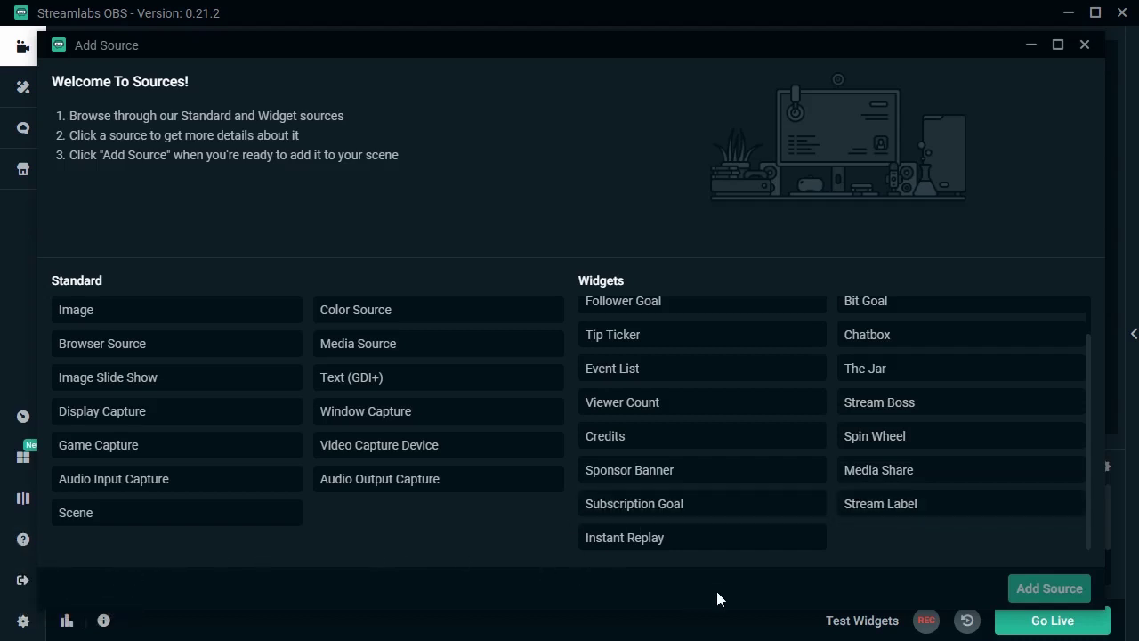
click(914, 509)
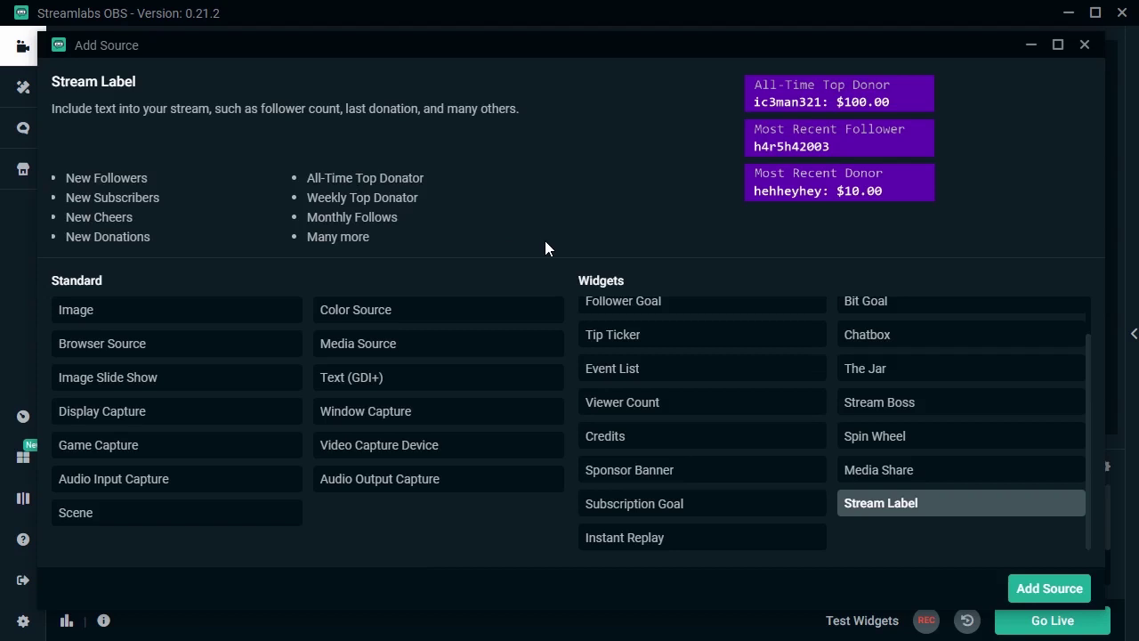
- Add the Stream Label source under the name 'Newest Follower'
click(1050, 588)
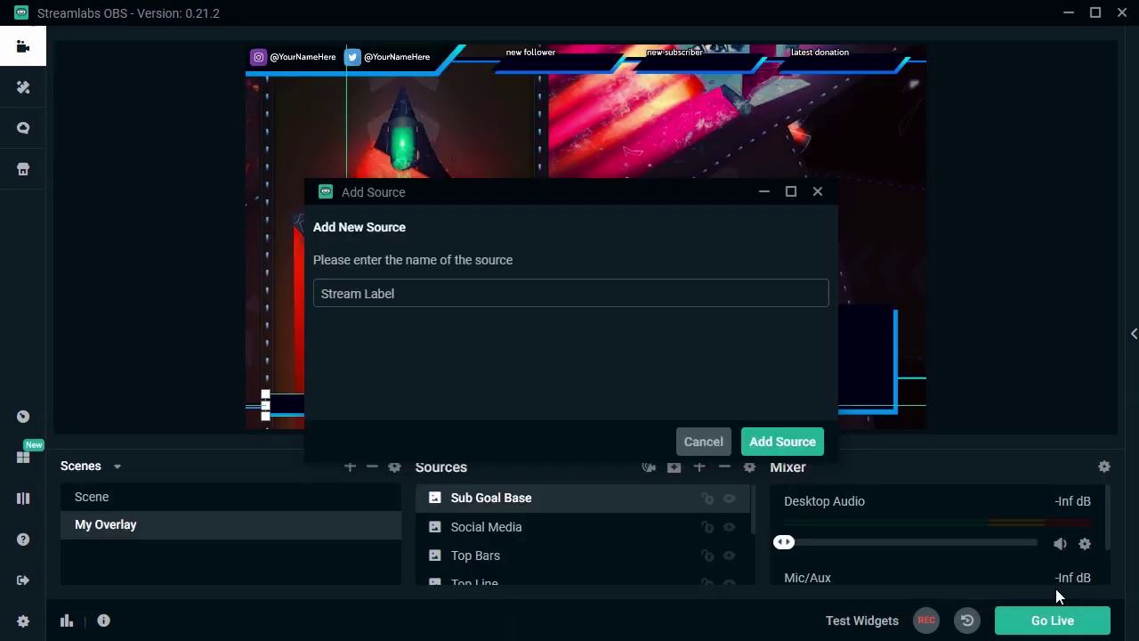
drag(497, 290, 314, 289)
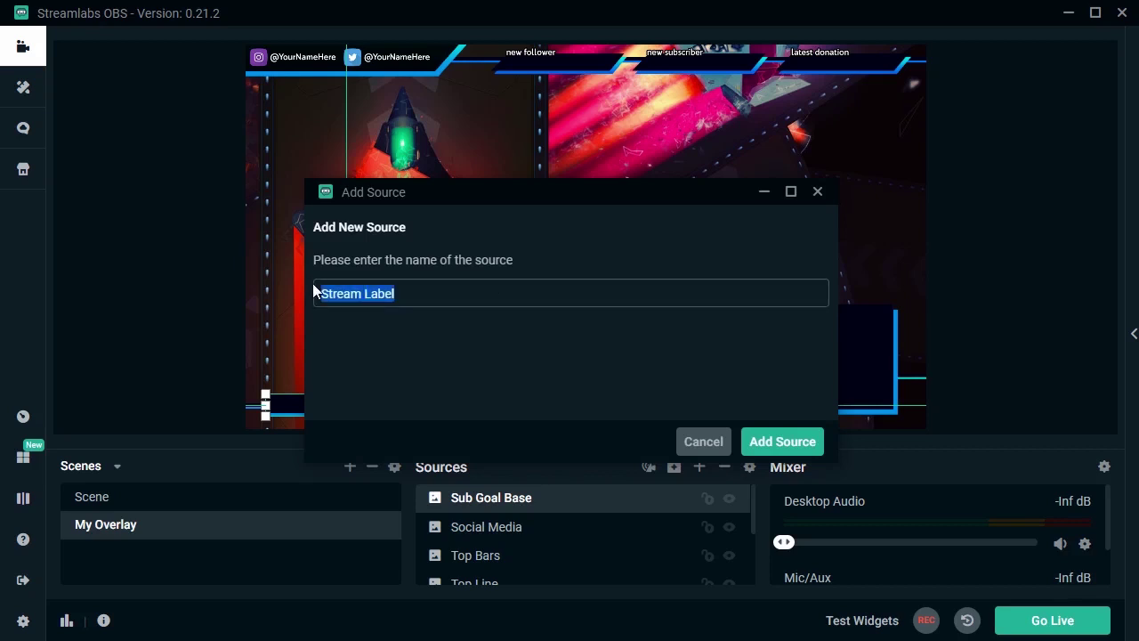
text(Newest F)
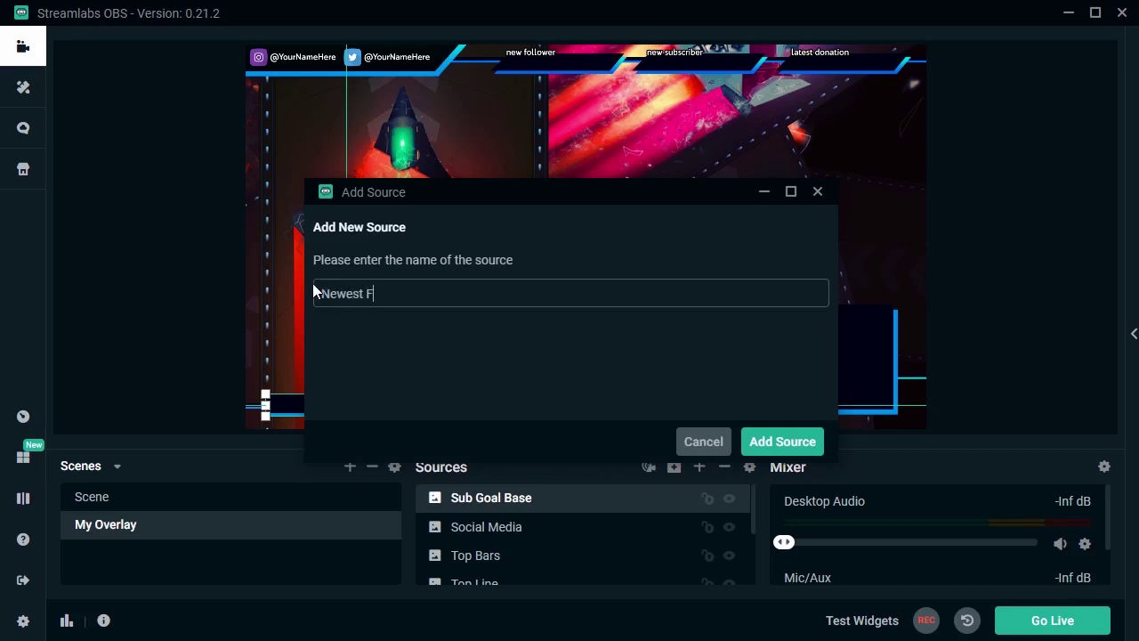
text(ollower)
click(783, 442)
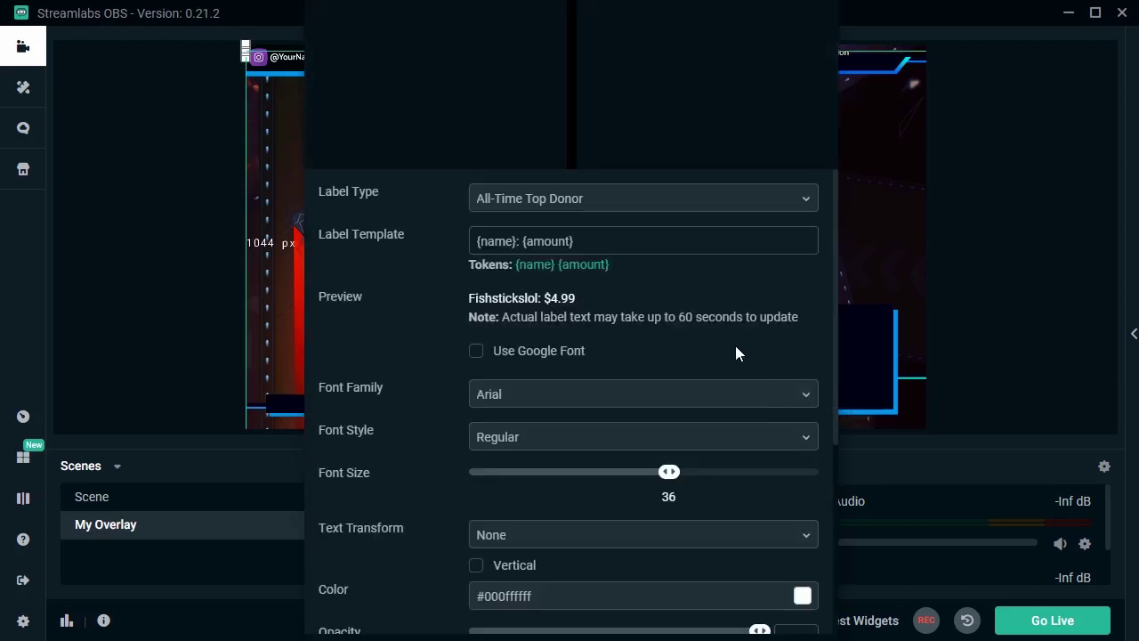
- Set the label type to Most Recent Follower
click(767, 210)
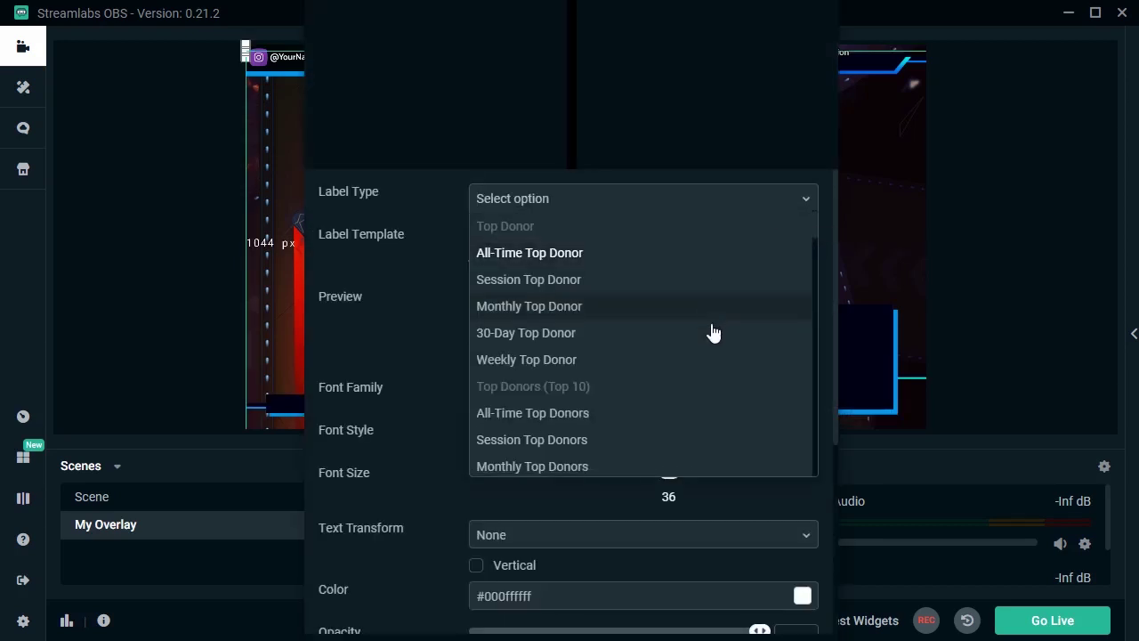
scroll(713, 335, down, 8)
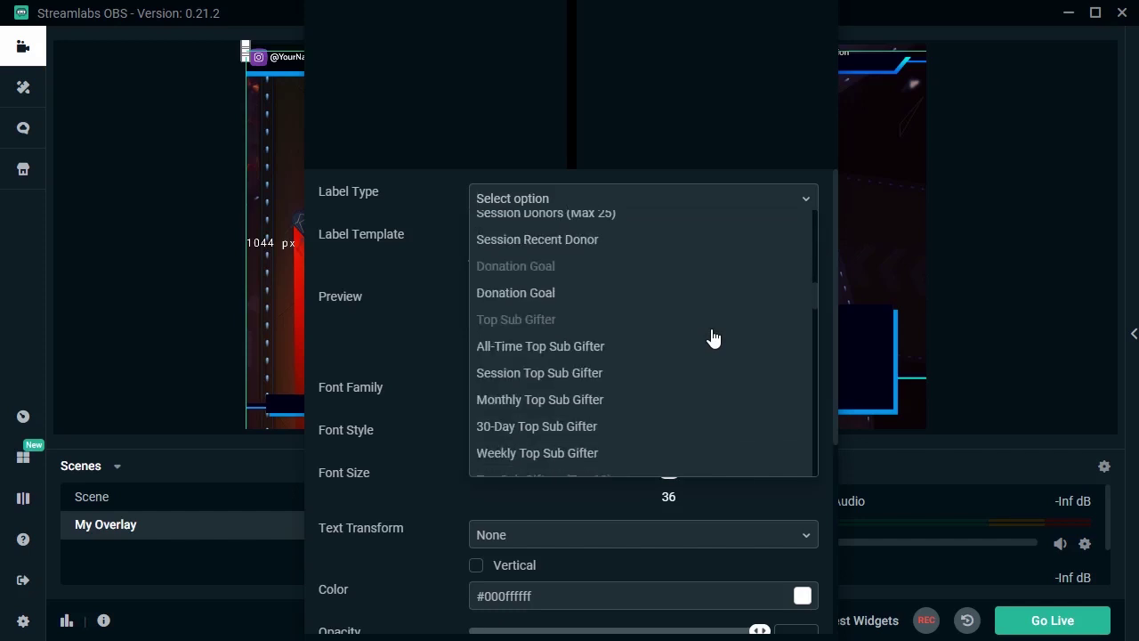
scroll(713, 336, down, 15)
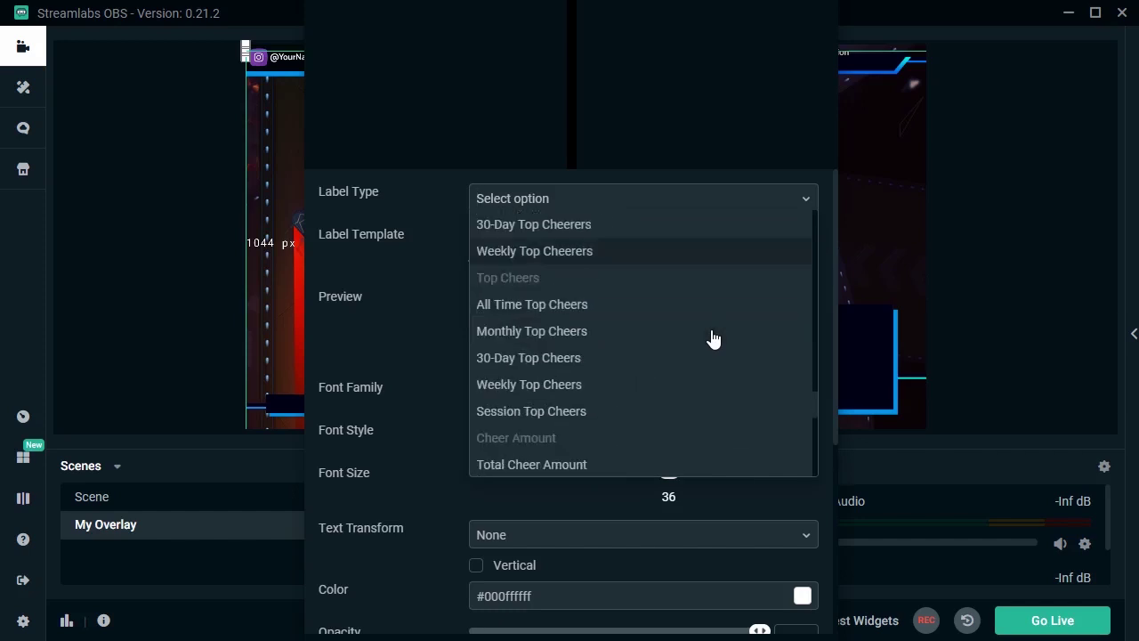
scroll(713, 338, down, 10)
click(560, 307)
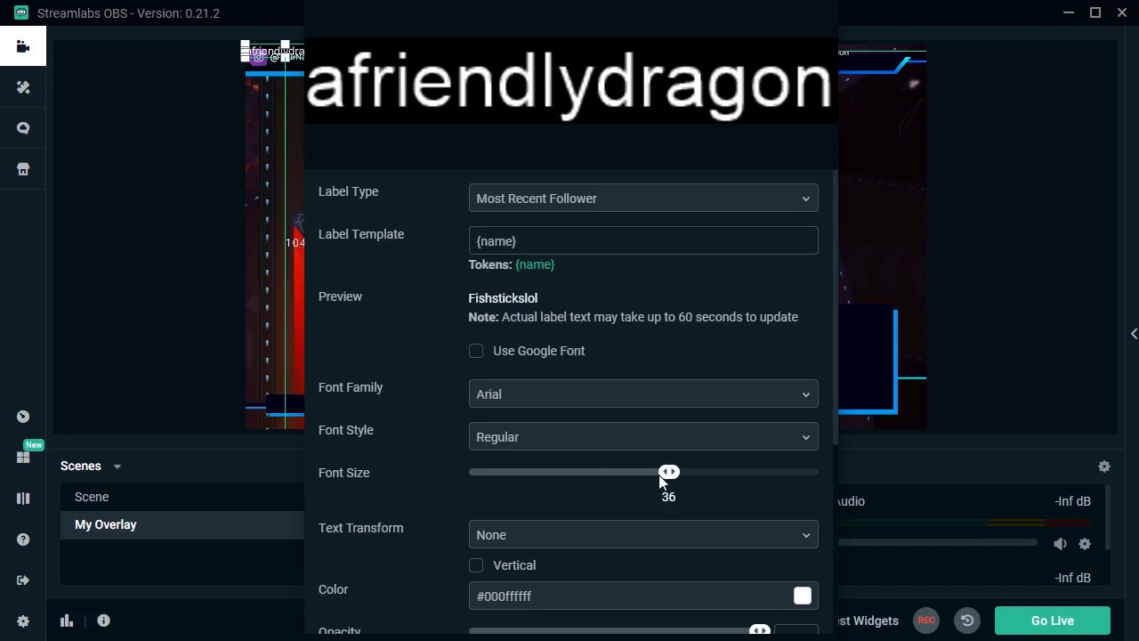
- Place the follower label under the new follower heading in the top bar
drag(656, 15, 847, 39)
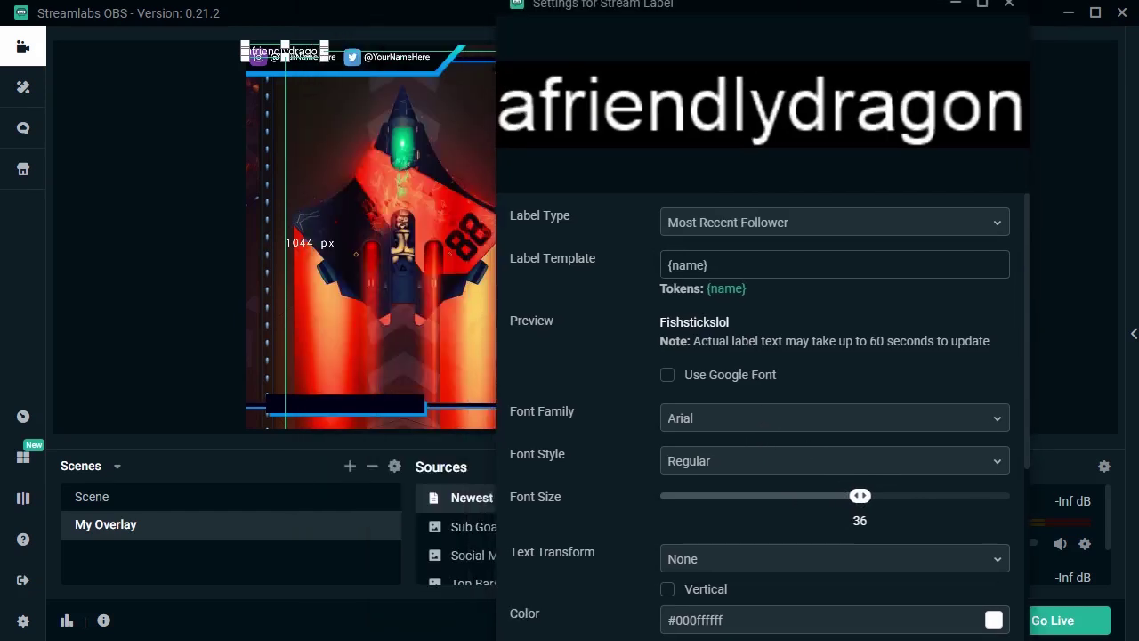
click(291, 163)
drag(310, 51, 587, 65)
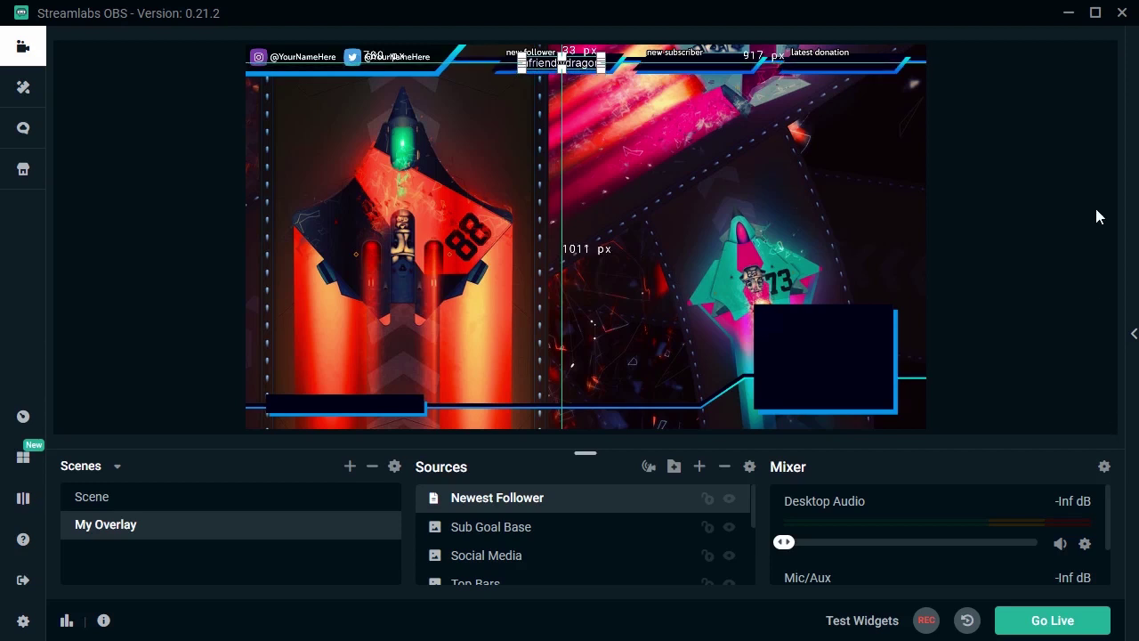
click(1035, 196)
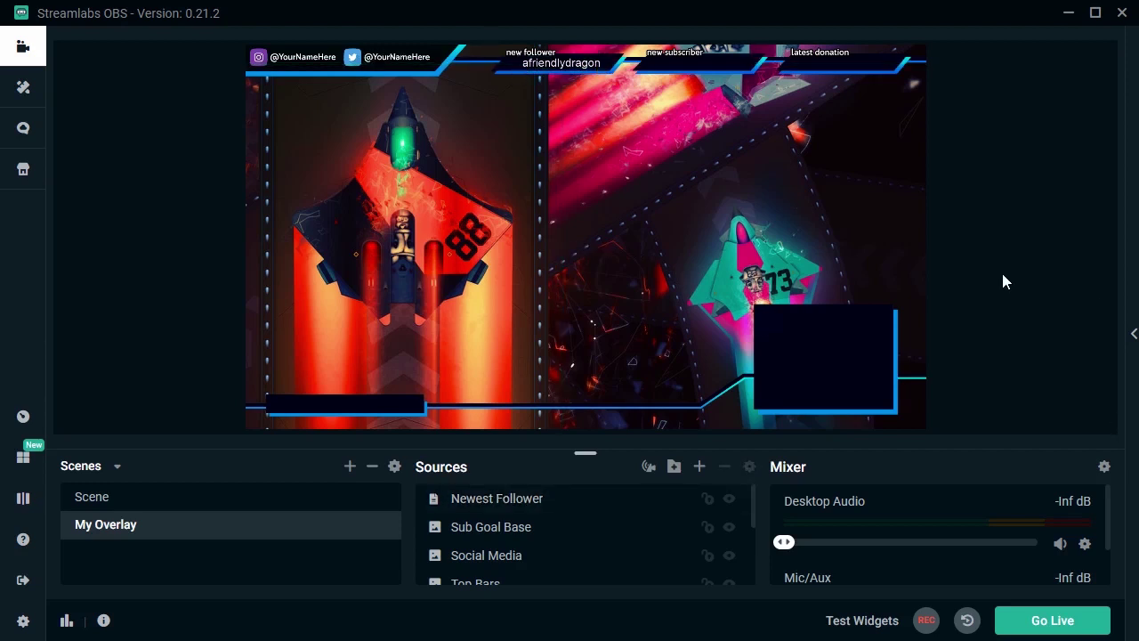
- Add a Subscription Goal widget named 'Sub Goal' to the scene
click(700, 468)
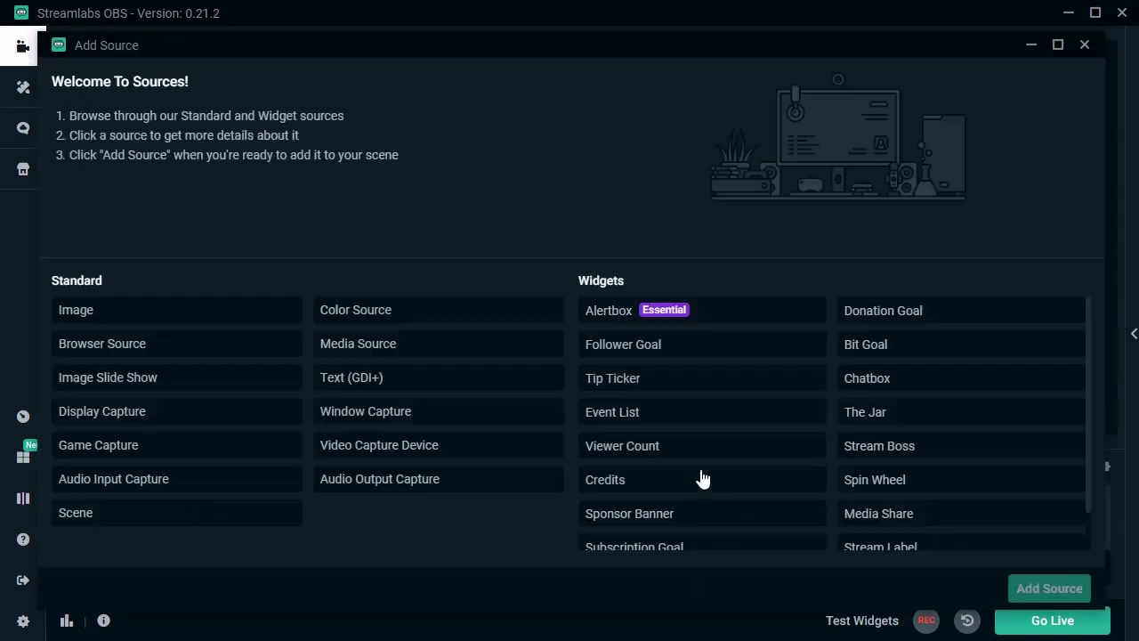
scroll(979, 458, down, 1)
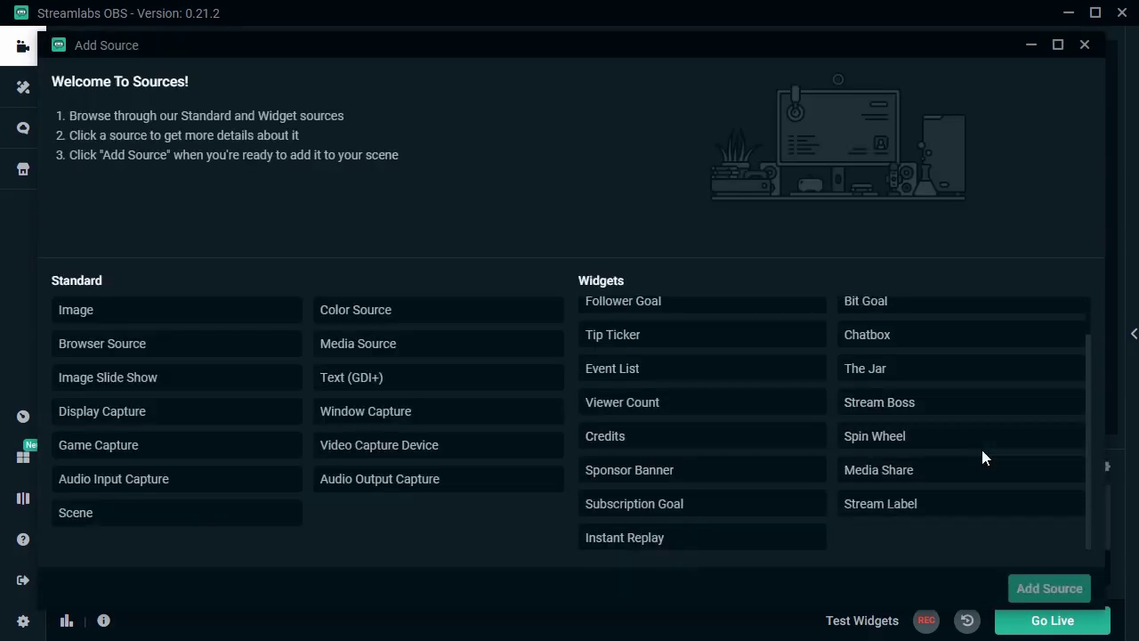
click(712, 508)
click(1048, 588)
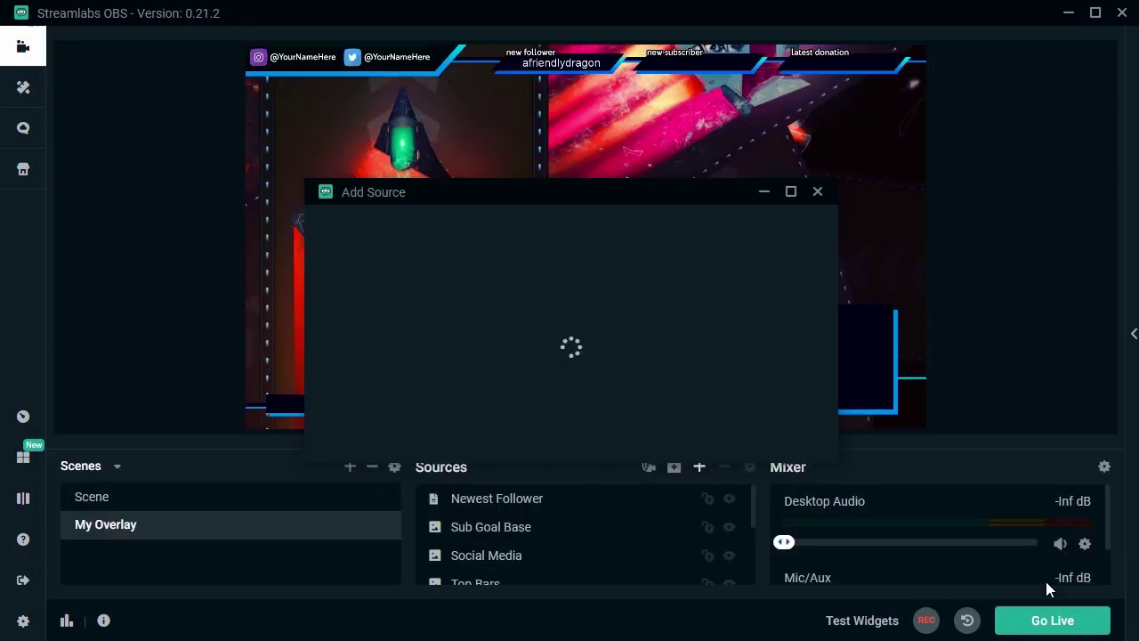
click(801, 437)
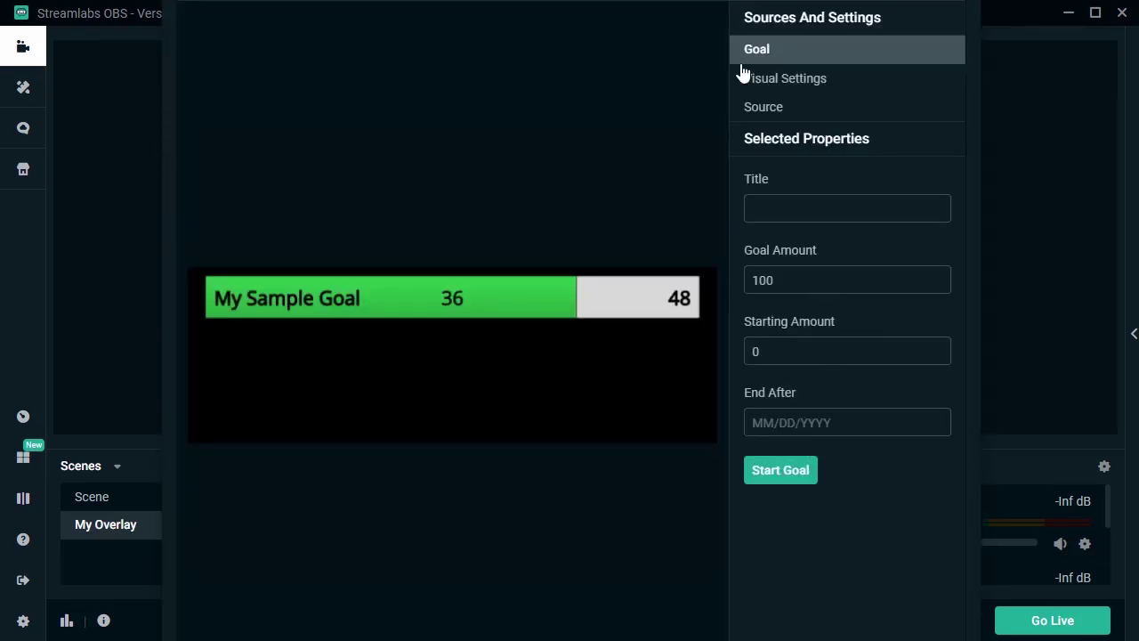
- Set the goal's bar colour to teal #11F8C4 in Visual Settings
click(818, 82)
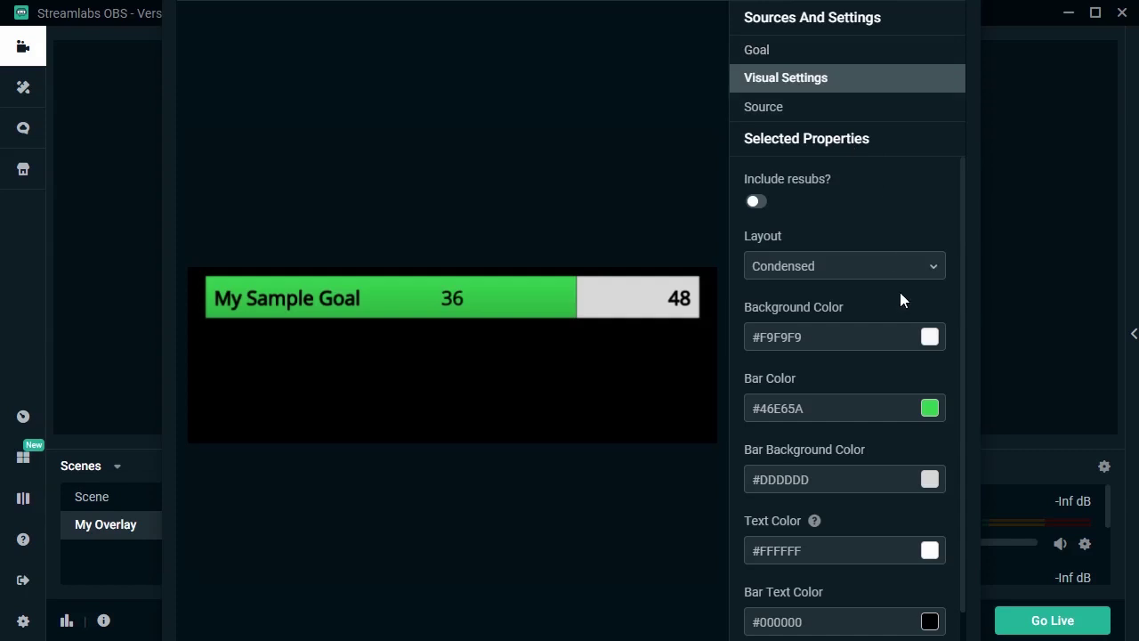
click(930, 408)
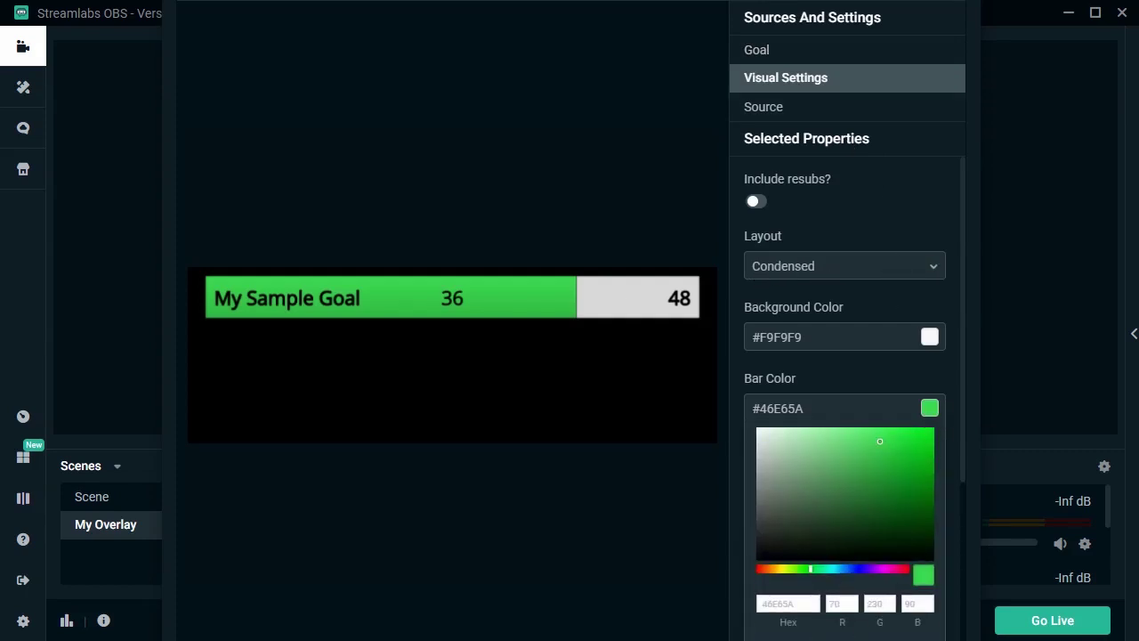
drag(810, 568, 826, 569)
drag(912, 454, 922, 433)
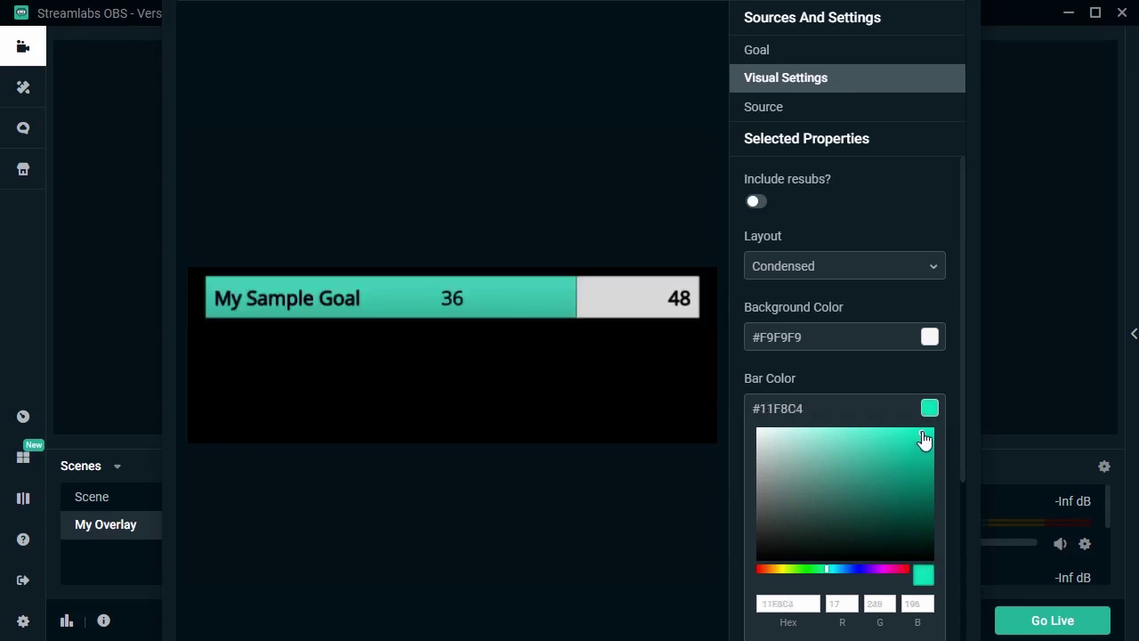
key(Escape)
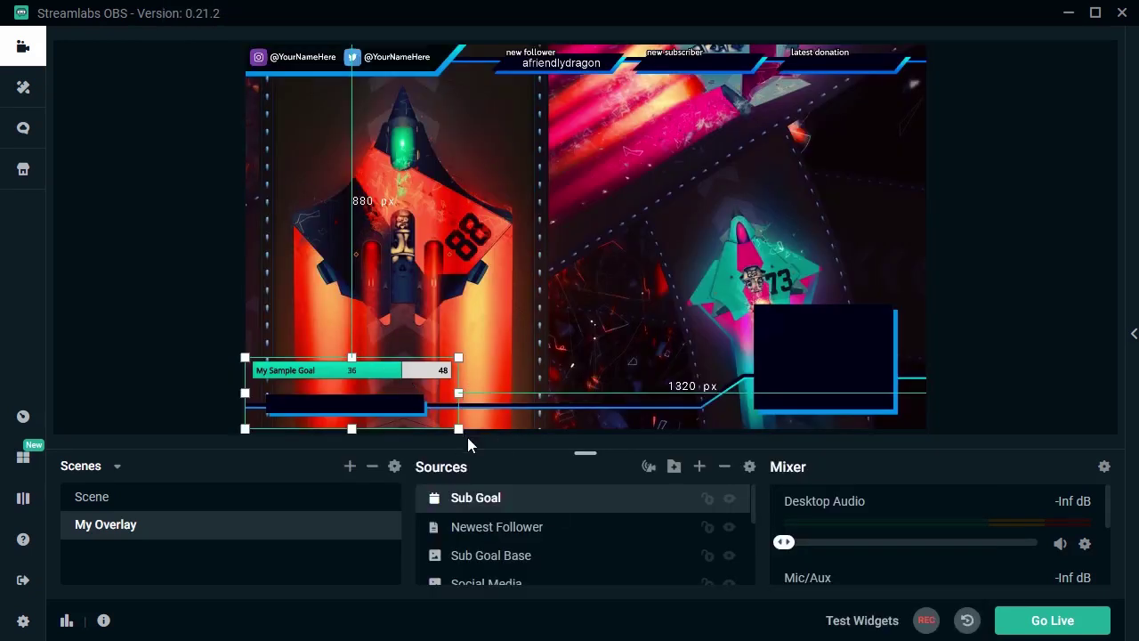
- Shrink the teal goal bar into the lower-left bar, hide Test Background, and bring up the addable sources list
drag(458, 428, 397, 411)
click(554, 387)
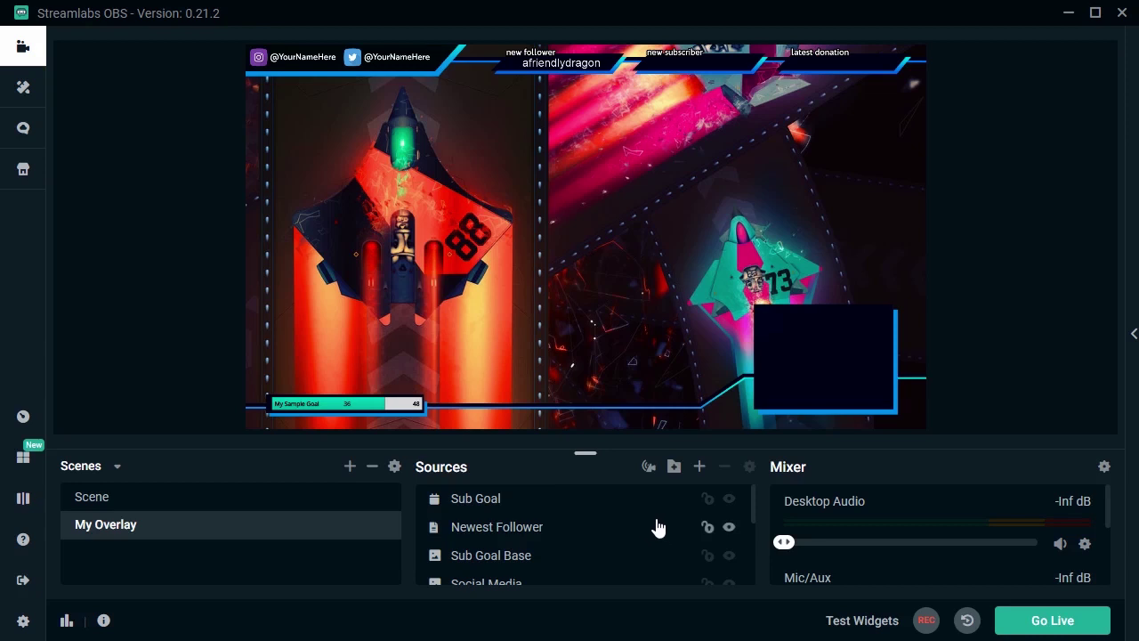
scroll(658, 529, down, 4)
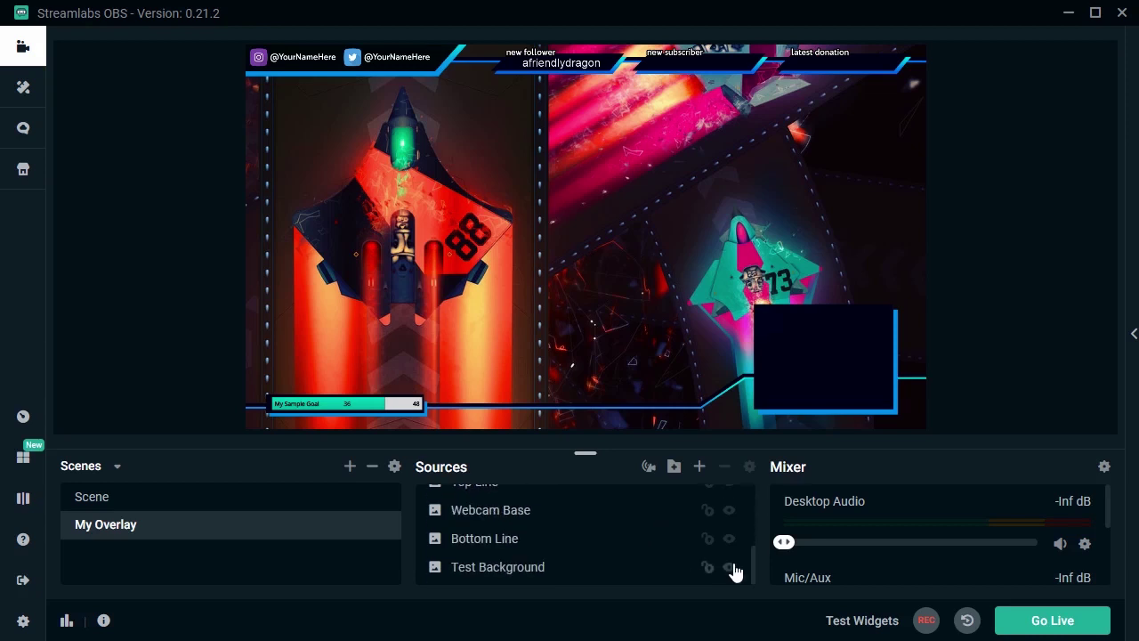
click(729, 566)
scroll(702, 542, up, 4)
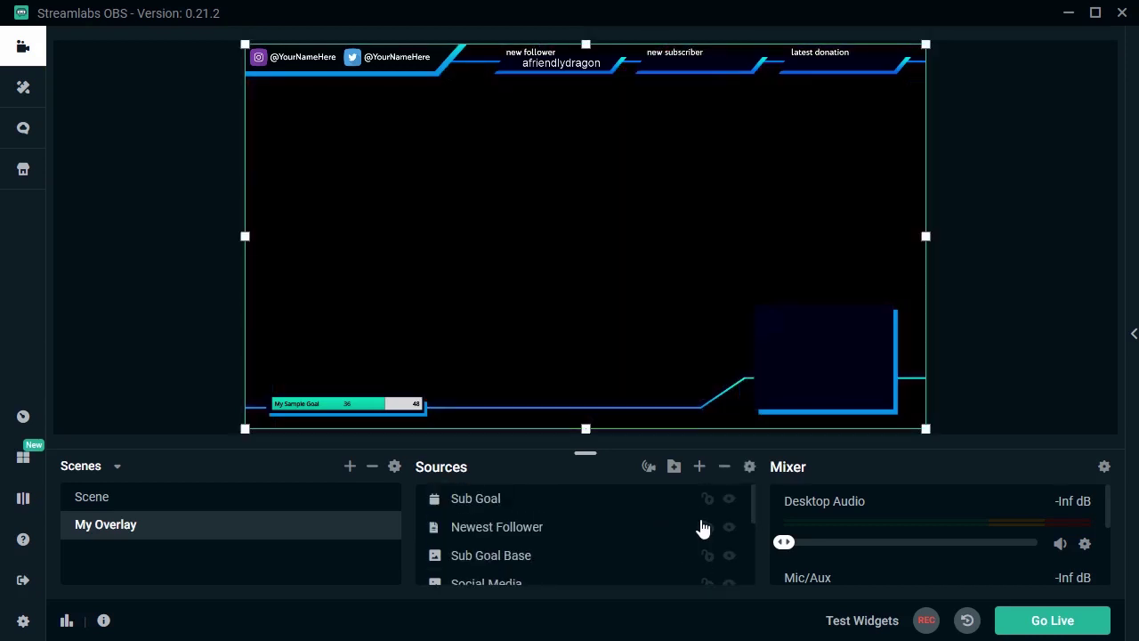
click(699, 466)
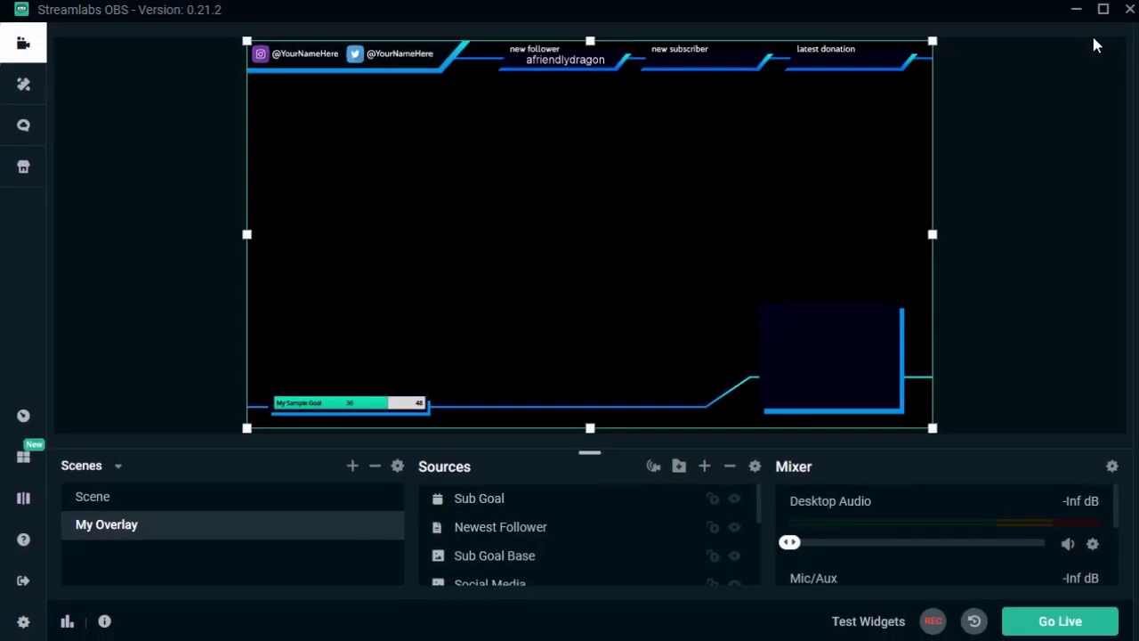
- Unhide the Test Background source so its spaceship artwork shows behind the My Overlay preview
scroll(712, 539, down, 3)
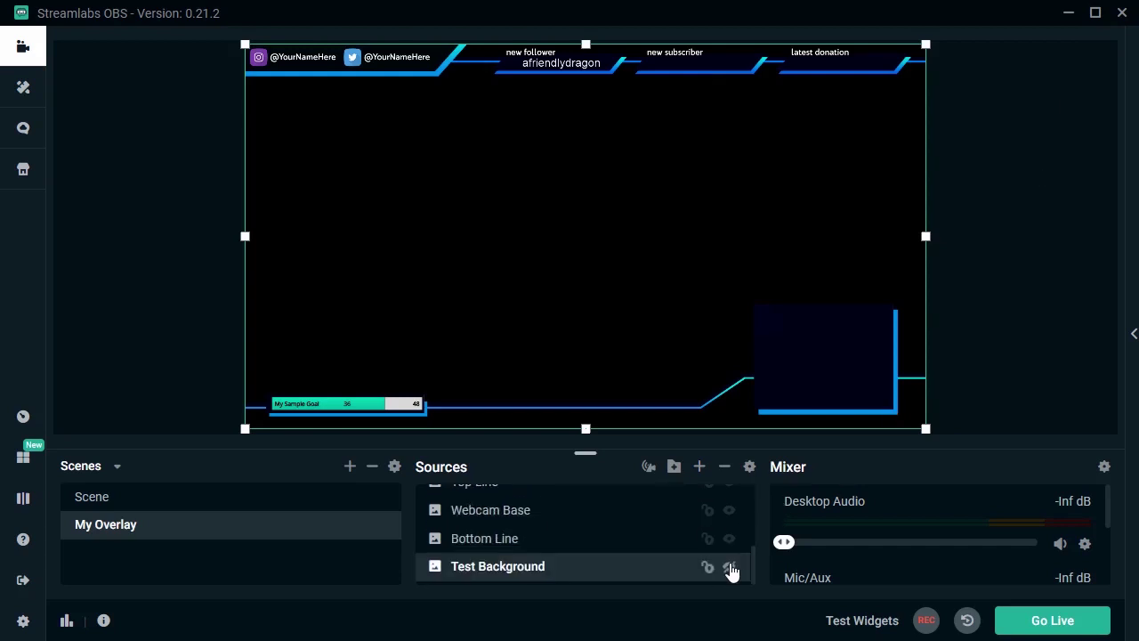
click(730, 568)
click(1011, 231)
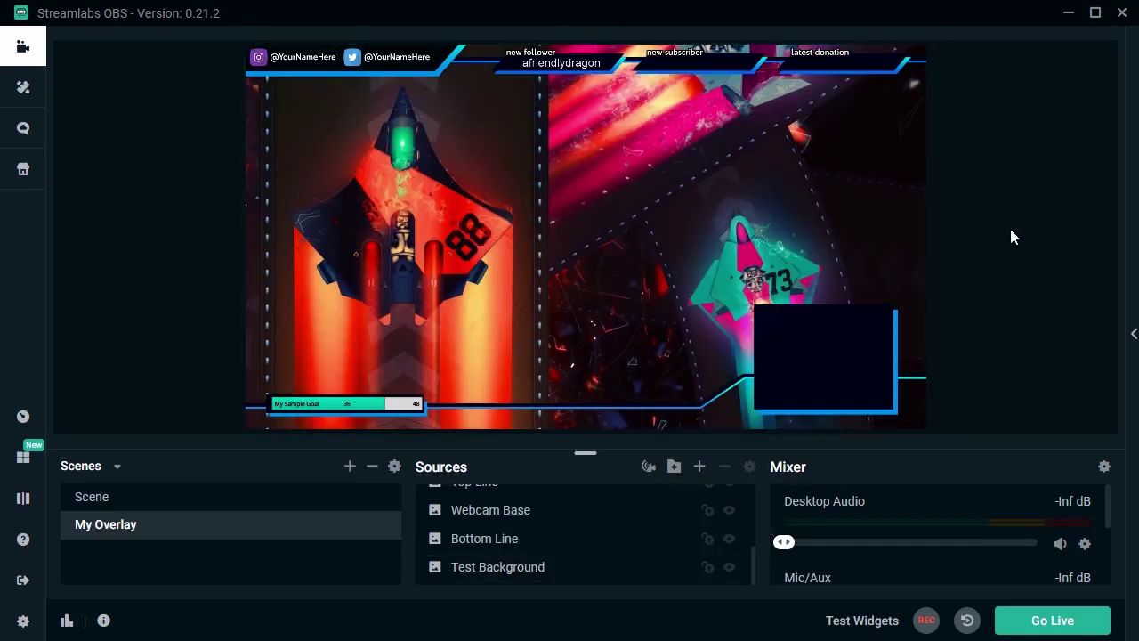